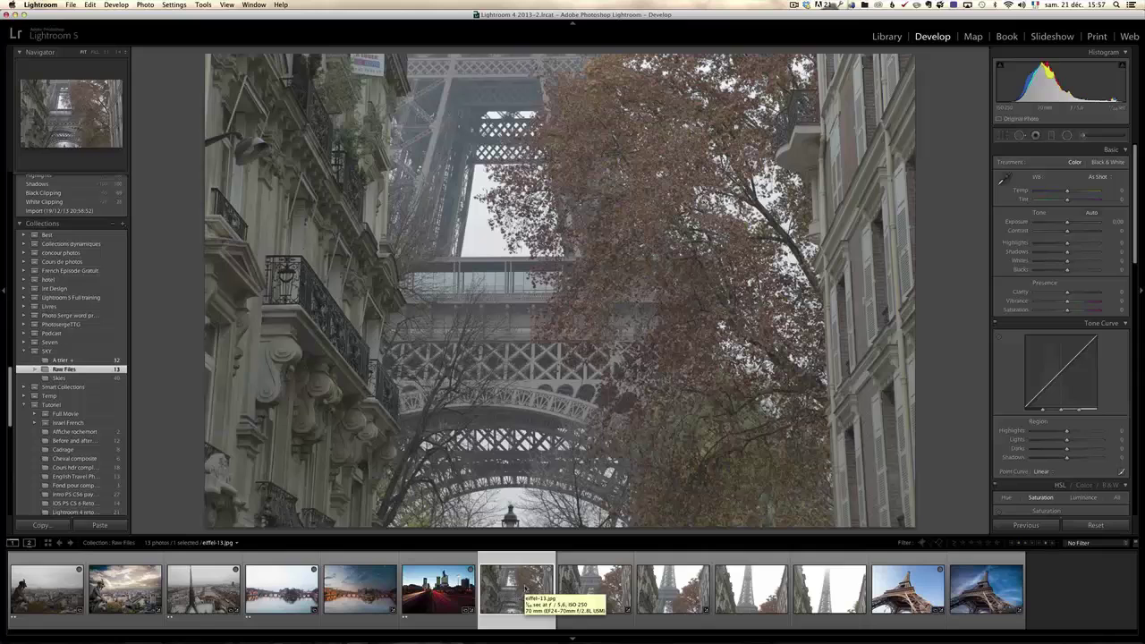
# Examine the five overlapping Eiffel Tower photos, eiffel-13 to eiffel-17, and their shared details for a vertical panorama
pyautogui.click(592, 596)
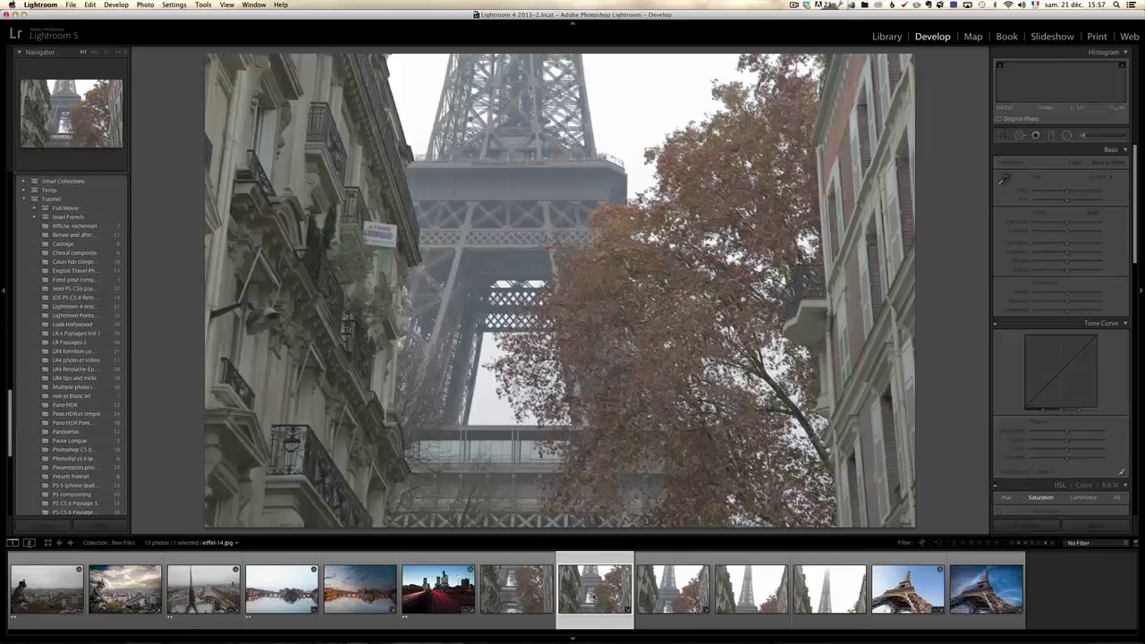
pyautogui.click(678, 592)
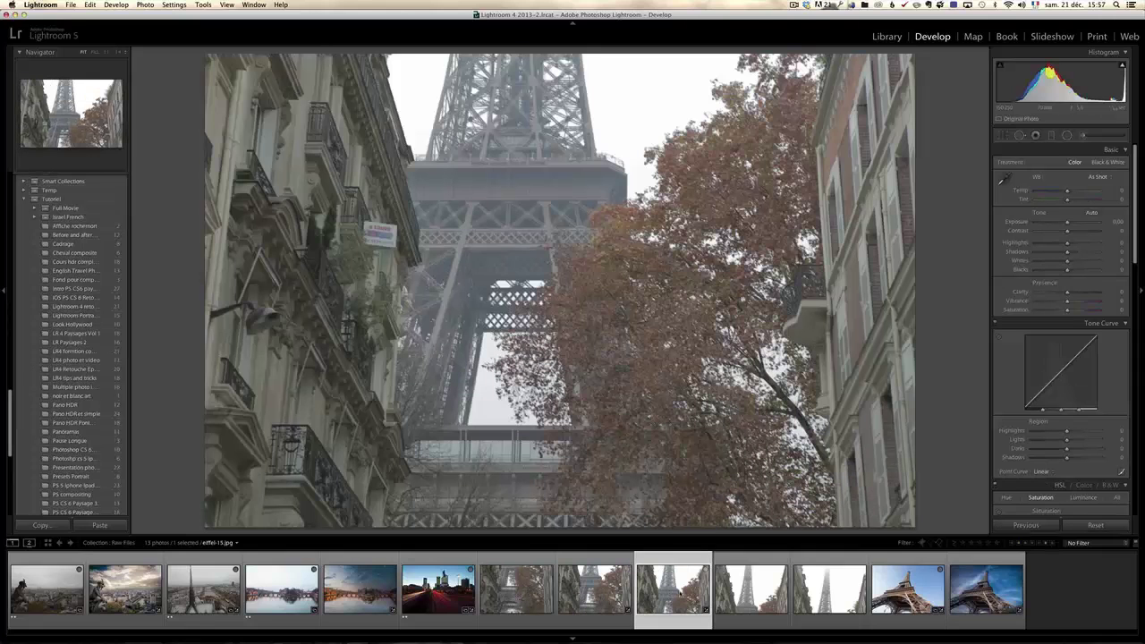
pyautogui.click(743, 595)
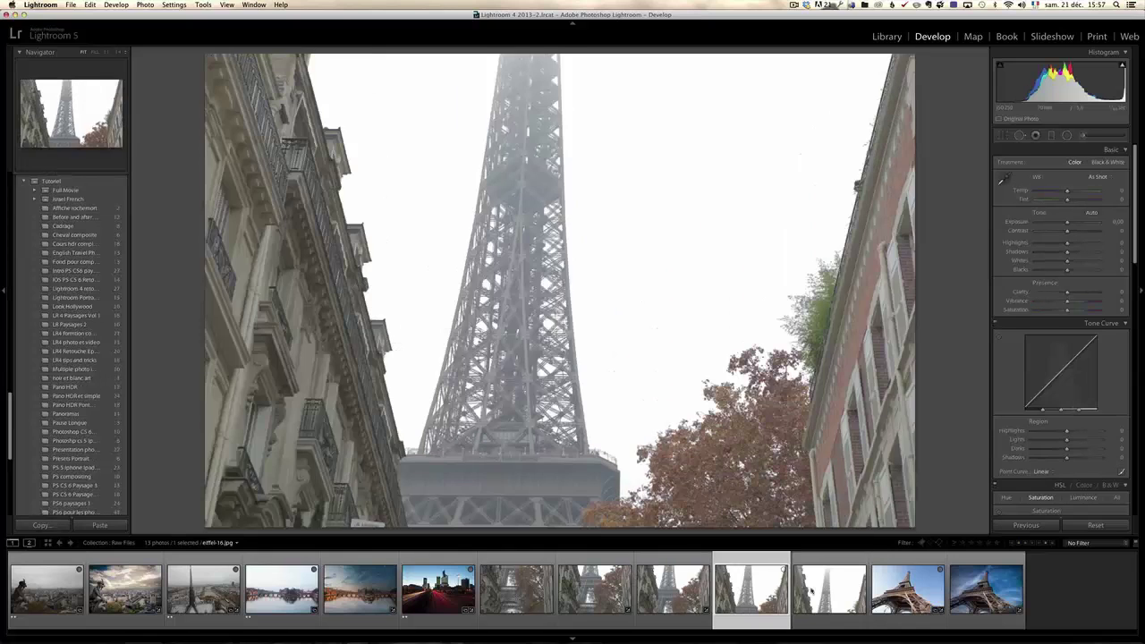
pyautogui.click(830, 592)
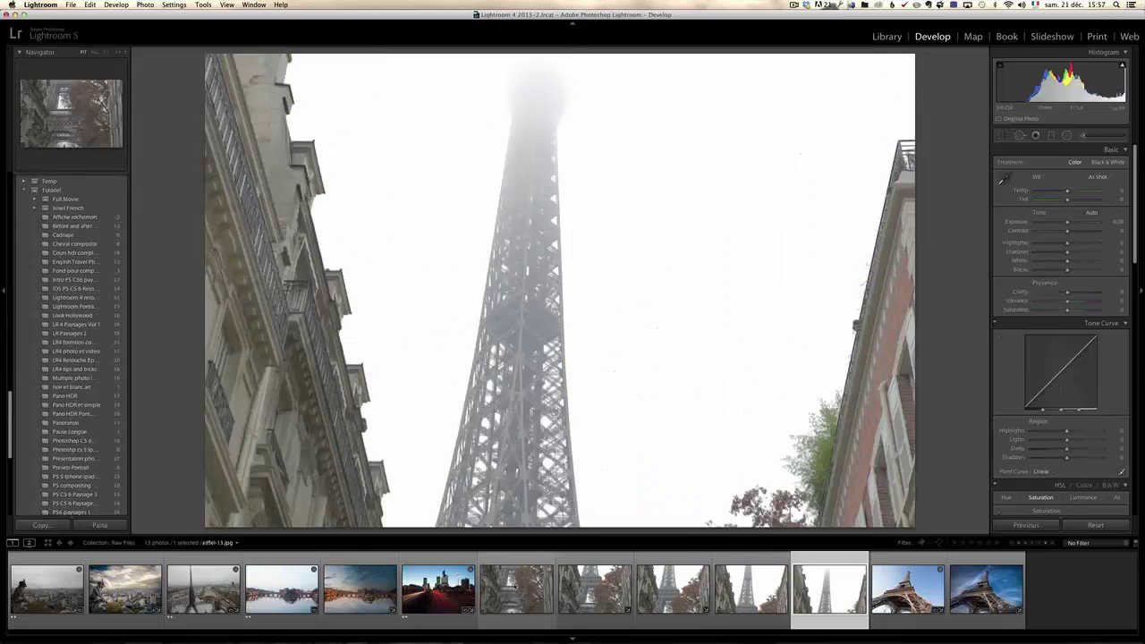
pyautogui.click(494, 586)
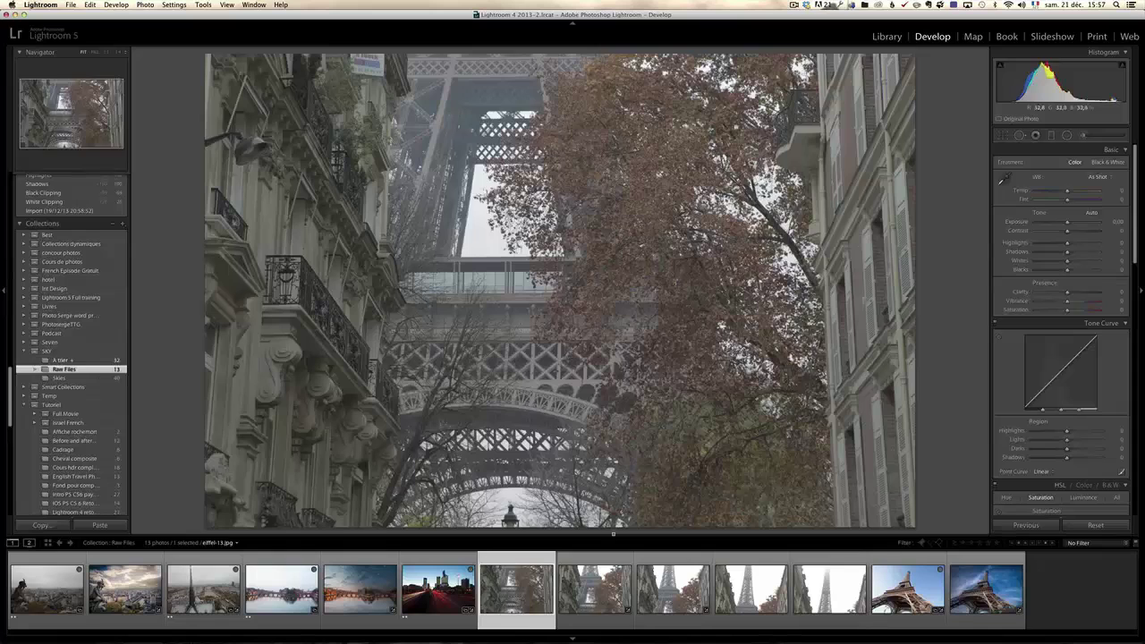
pyautogui.press('Right')
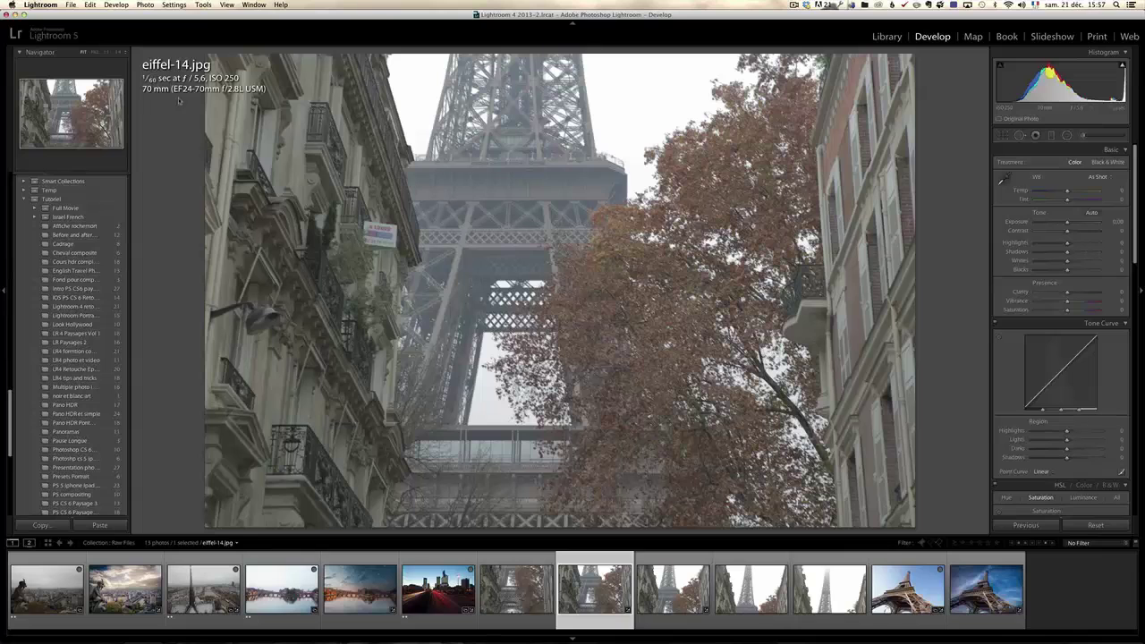
pyautogui.click(390, 233)
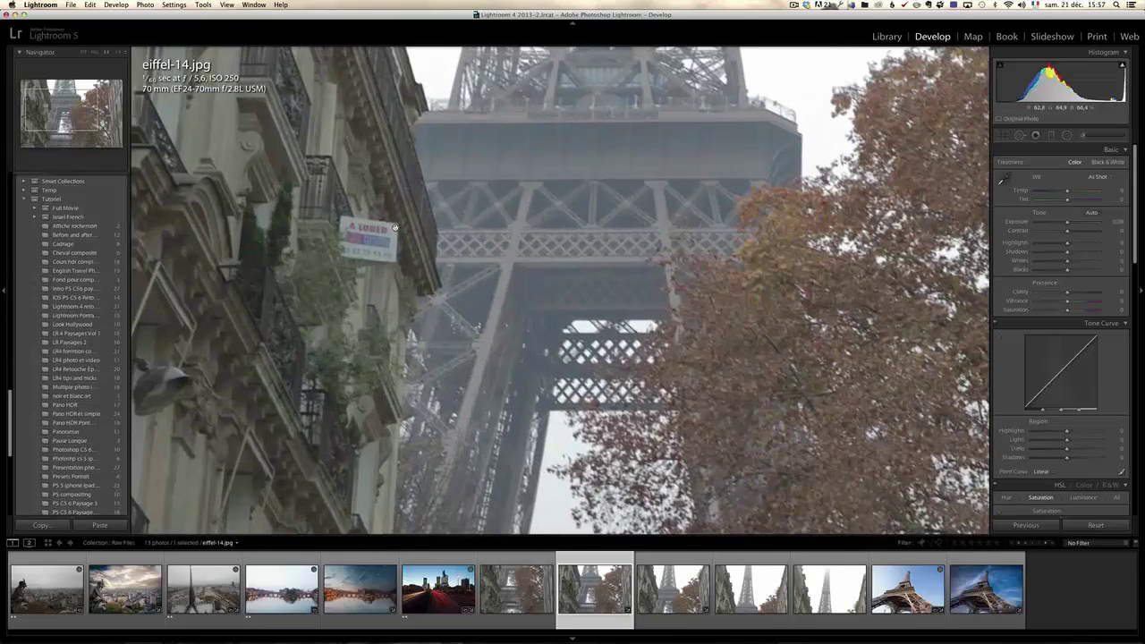
pyautogui.click(407, 322)
pyautogui.click(502, 597)
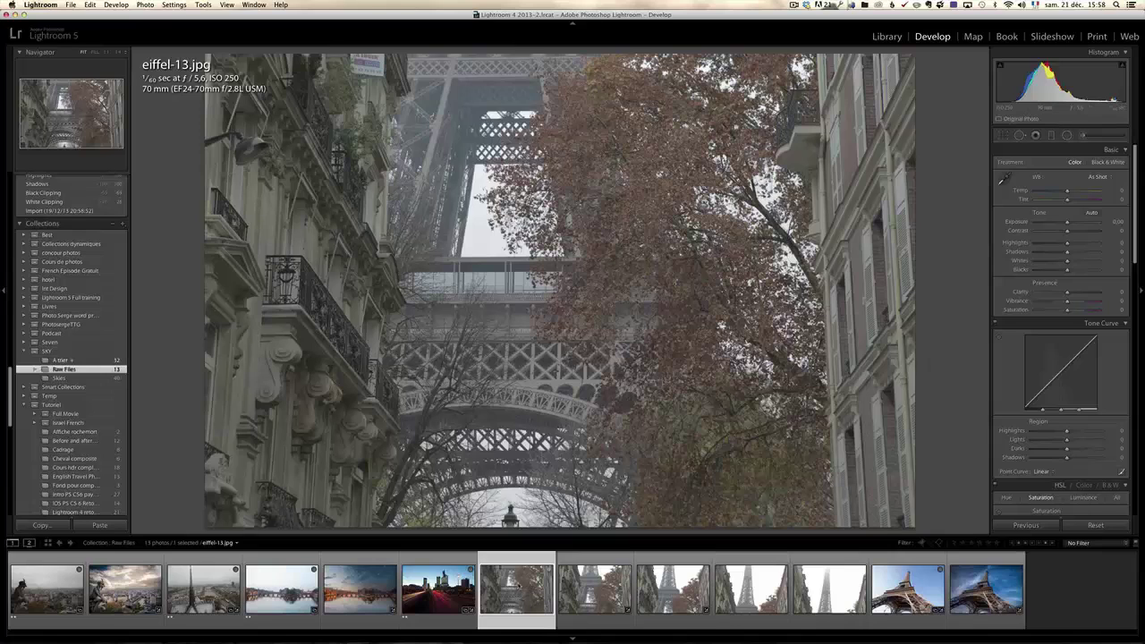
pyautogui.click(673, 587)
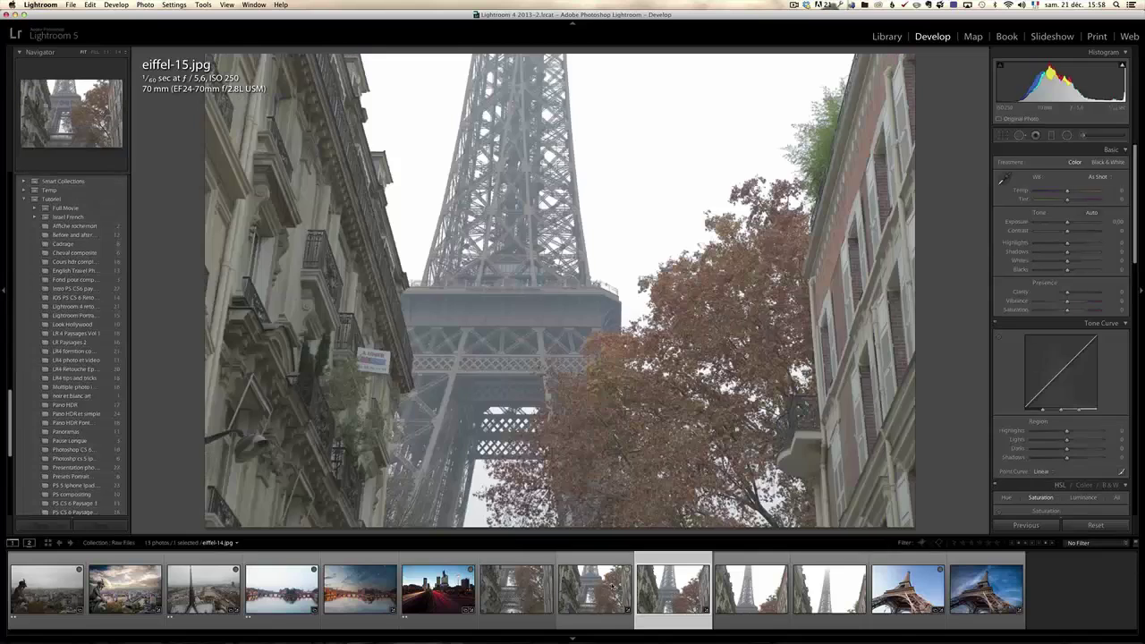
pyautogui.click(595, 586)
# On eiffel-13.jpg, set highlights to -100, shadows to +100, whites to +37 and blacks to -80
pyautogui.press('Left')
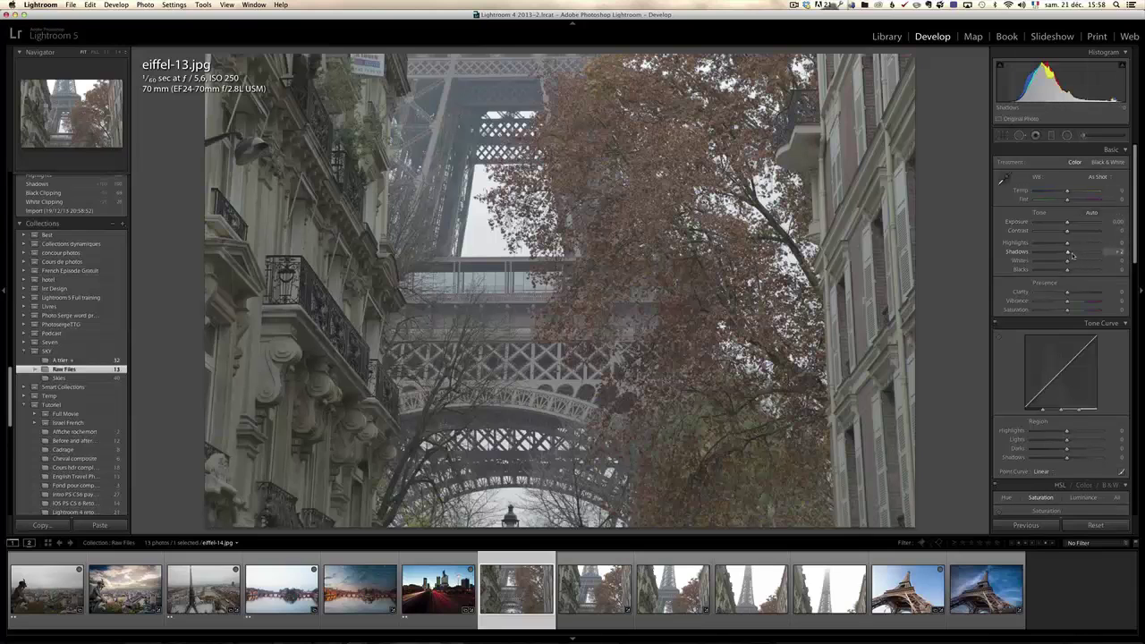
pyautogui.moveTo(1071, 253); pyautogui.dragTo(1043, 276)
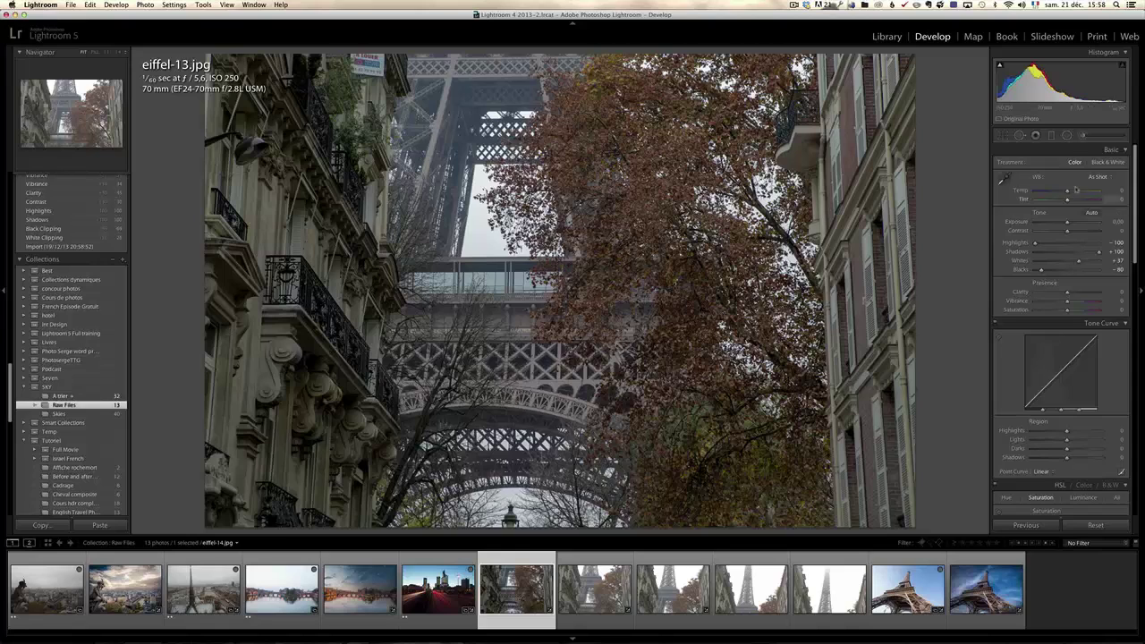
# Try warming the colour temperature of eiffel-13.jpg to +10 and reset it to 0
pyautogui.click(1100, 177)
pyautogui.click(1071, 170)
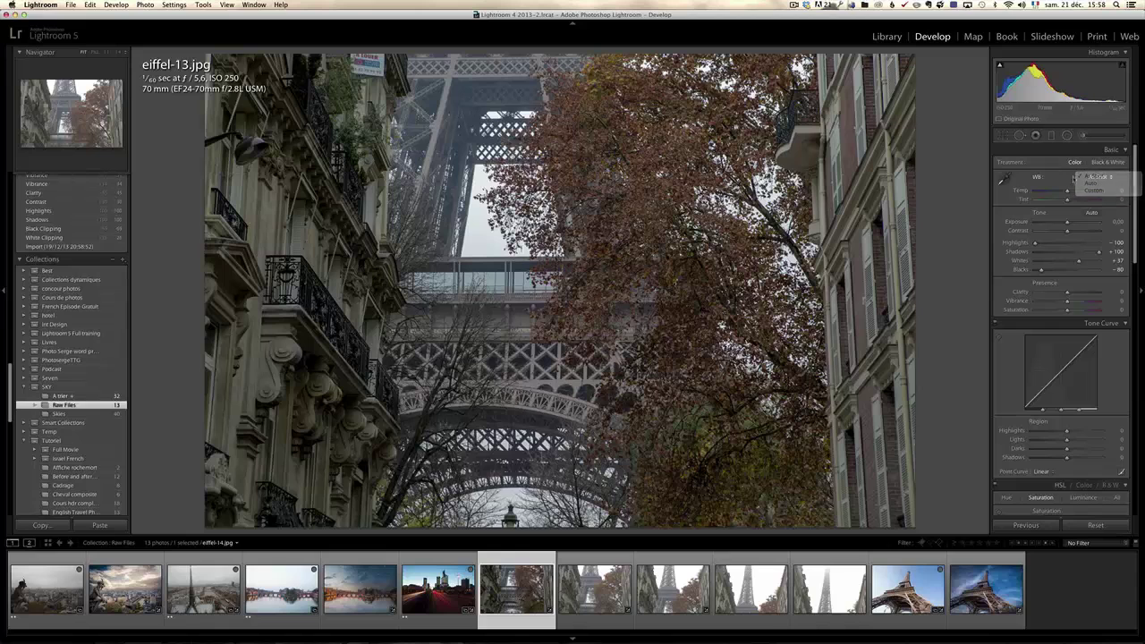
pyautogui.moveTo(1067, 191); pyautogui.dragTo(1071, 193)
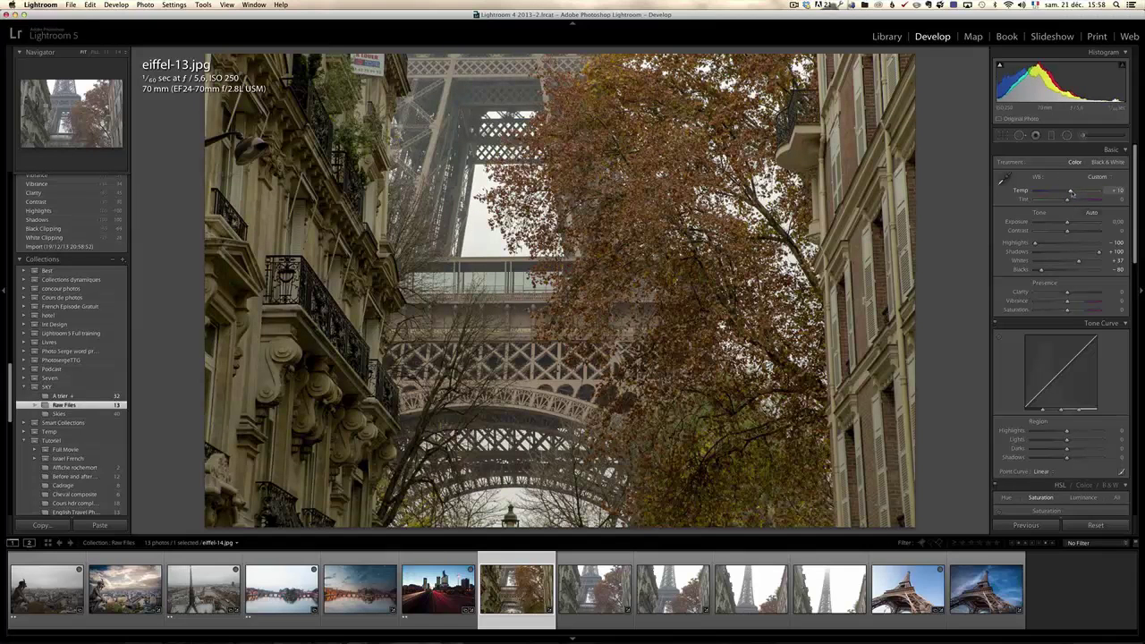
pyautogui.doubleClick(1070, 191)
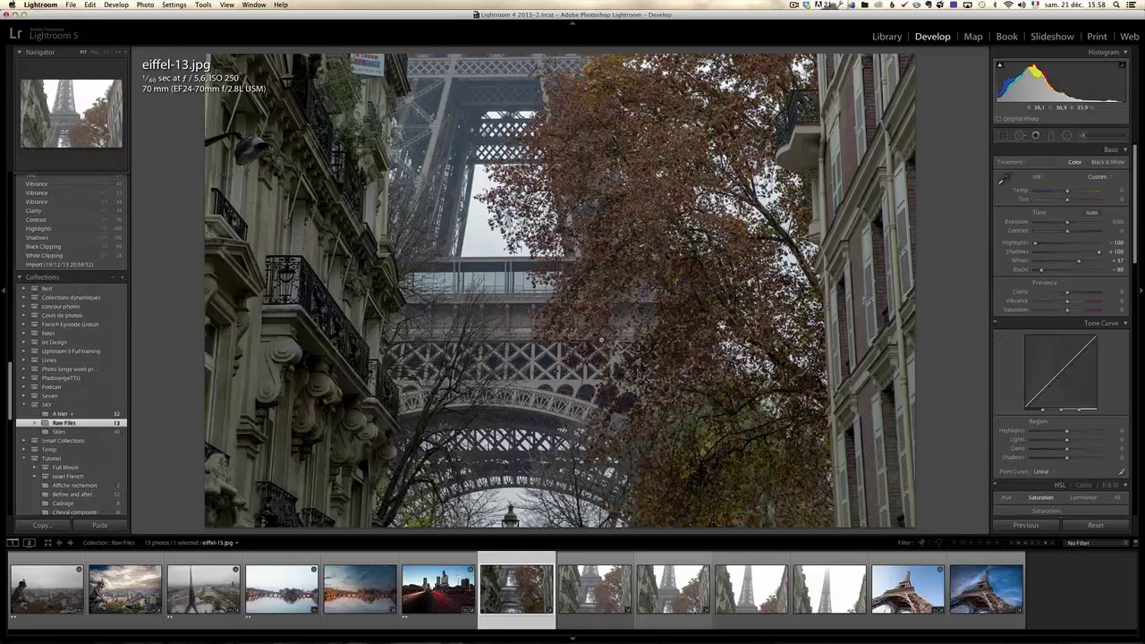
# Set the clarity of eiffel-13.jpg to +30 and keep only that photo selected
pyautogui.click(592, 586)
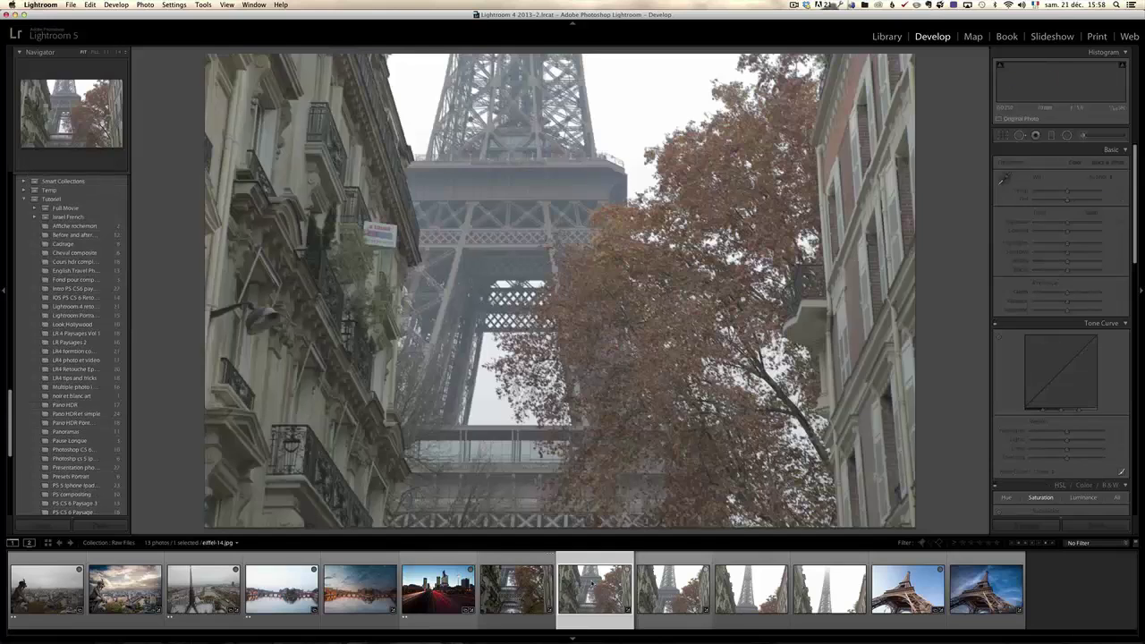
pyautogui.press('Left')
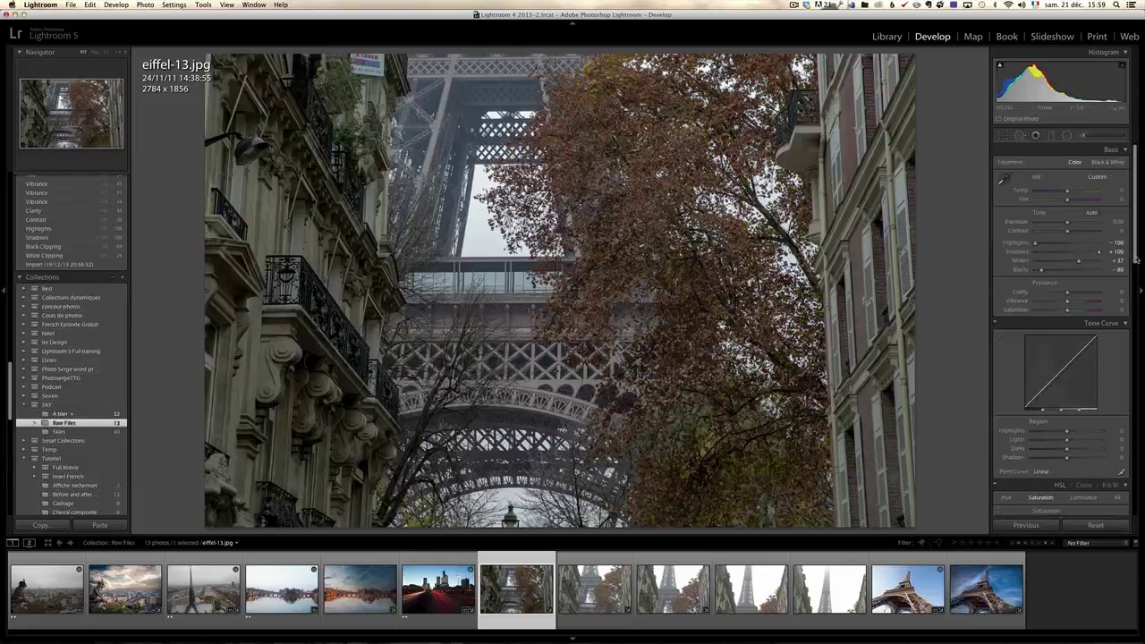
pyautogui.moveTo(1066, 293); pyautogui.dragTo(1078, 293)
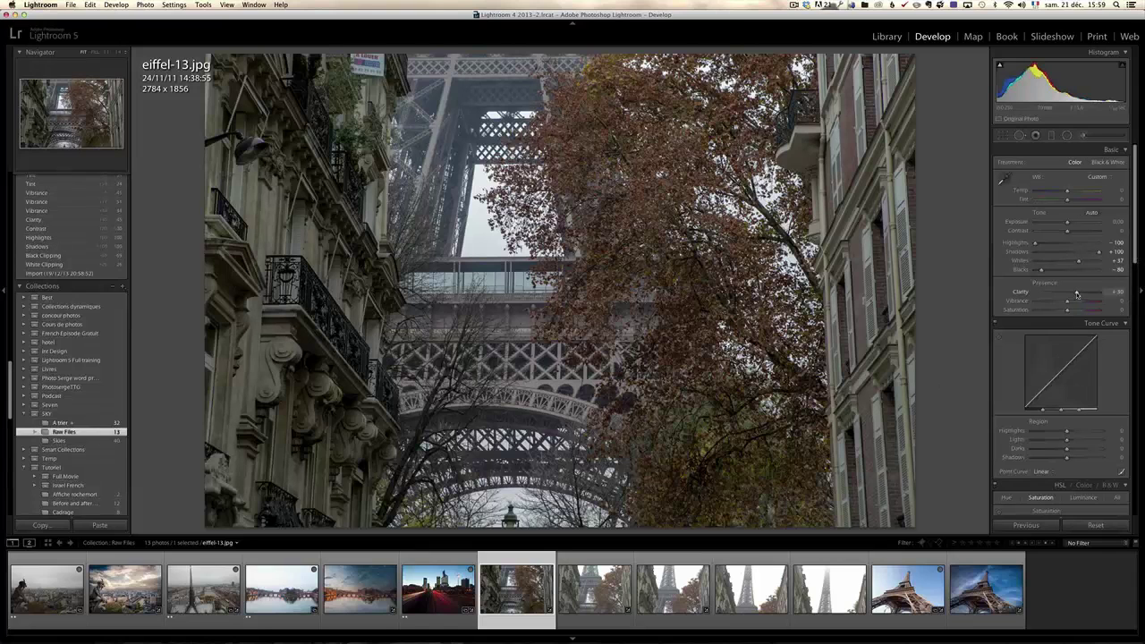
pyautogui.moveTo(1134, 260); pyautogui.dragTo(1133, 163)
pyautogui.keyDown('shift'); pyautogui.click(848, 609); pyautogui.keyUp('shift')
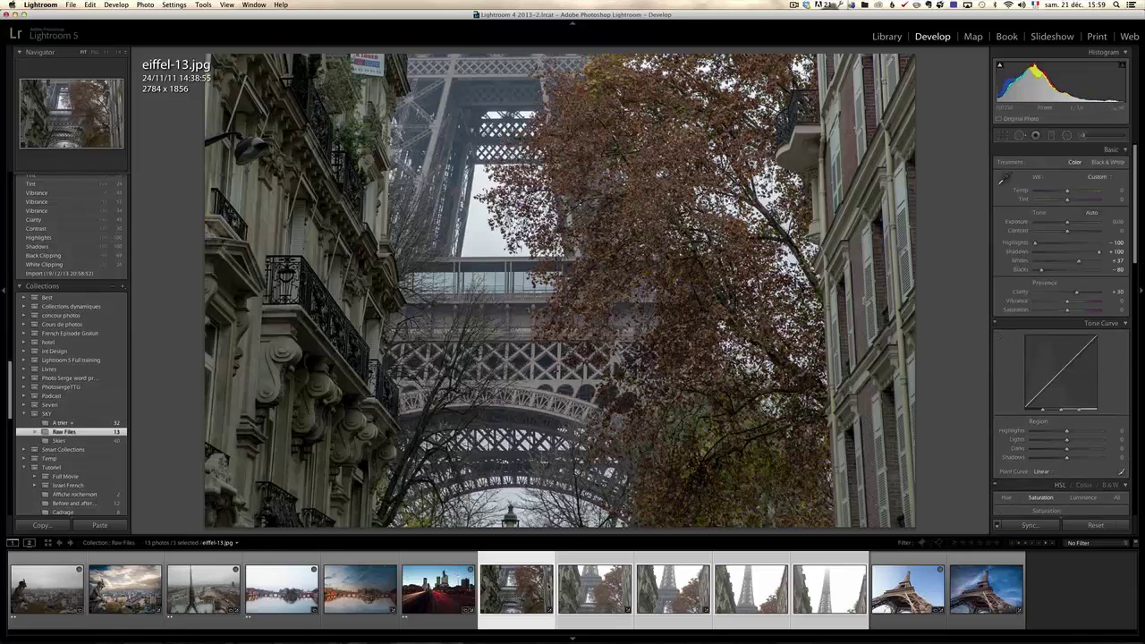
pyautogui.click(515, 597)
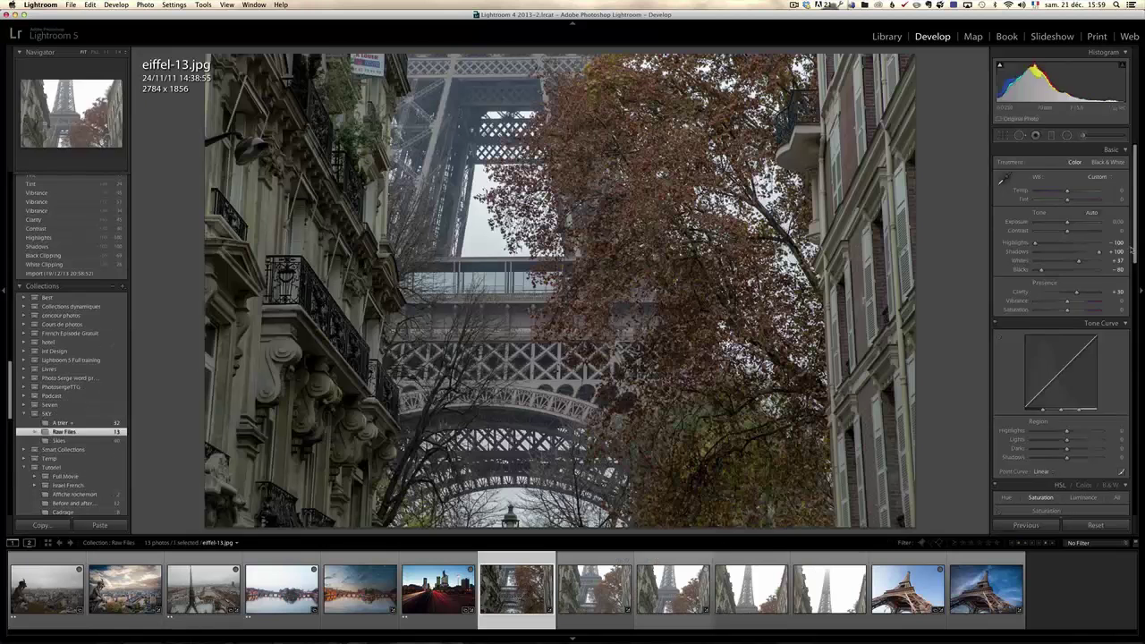
# Set luminance noise reduction to 20 and the sharpening amount to 79 on eiffel-13.jpg
pyautogui.click(809, 318)
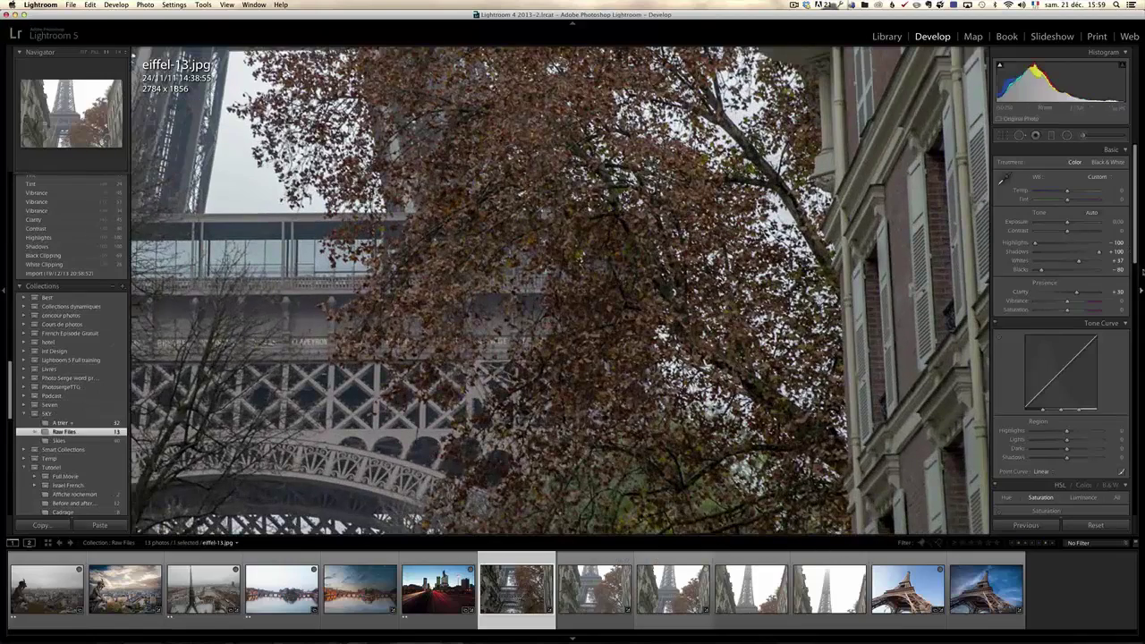
pyautogui.moveTo(1135, 264); pyautogui.dragTo(1142, 402)
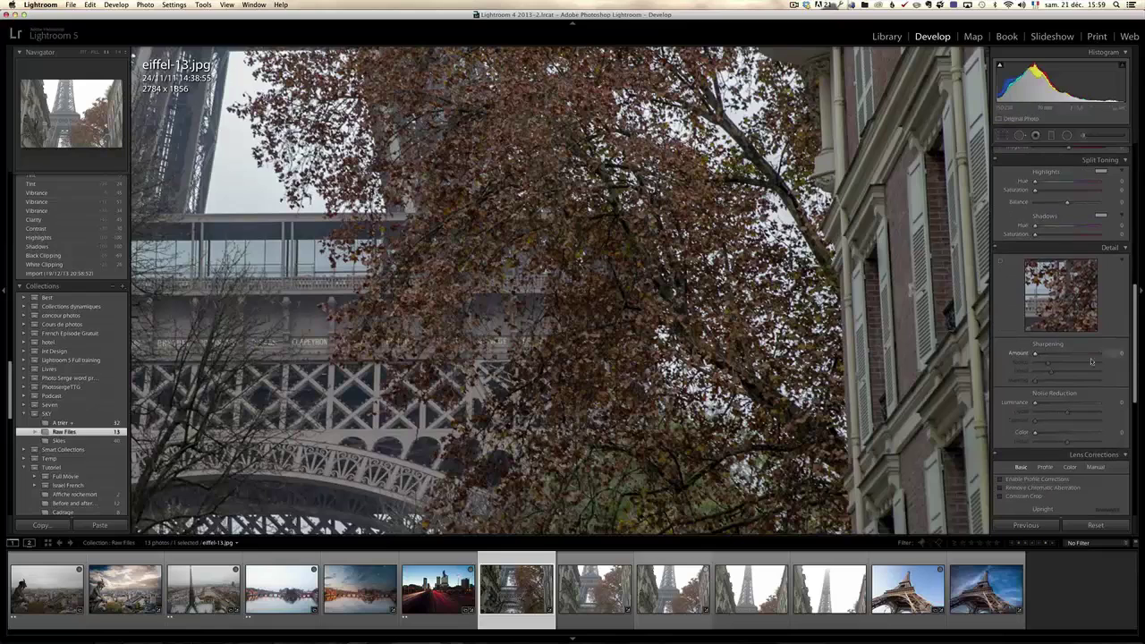
pyautogui.moveTo(1035, 403); pyautogui.dragTo(1043, 404)
pyautogui.moveTo(1035, 354); pyautogui.dragTo(1067, 358)
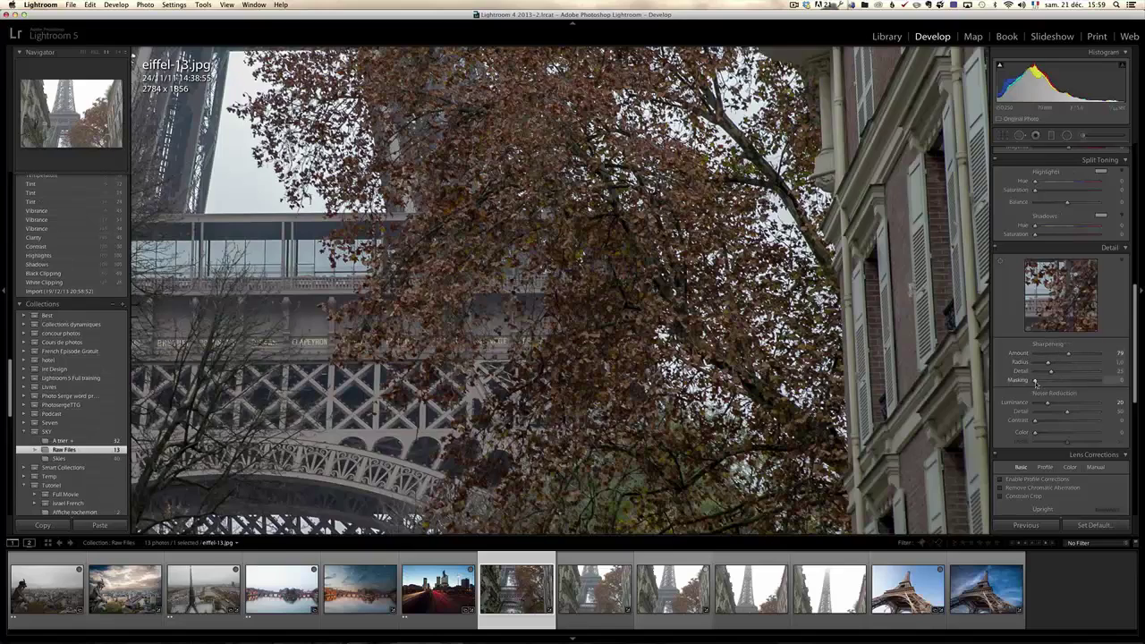
# Set the sharpening masking to 55, using the black-and-white mask preview to limit it to the edges
pyautogui.moveTo(1035, 381); pyautogui.dragTo(1069, 384)
pyautogui.press('z')
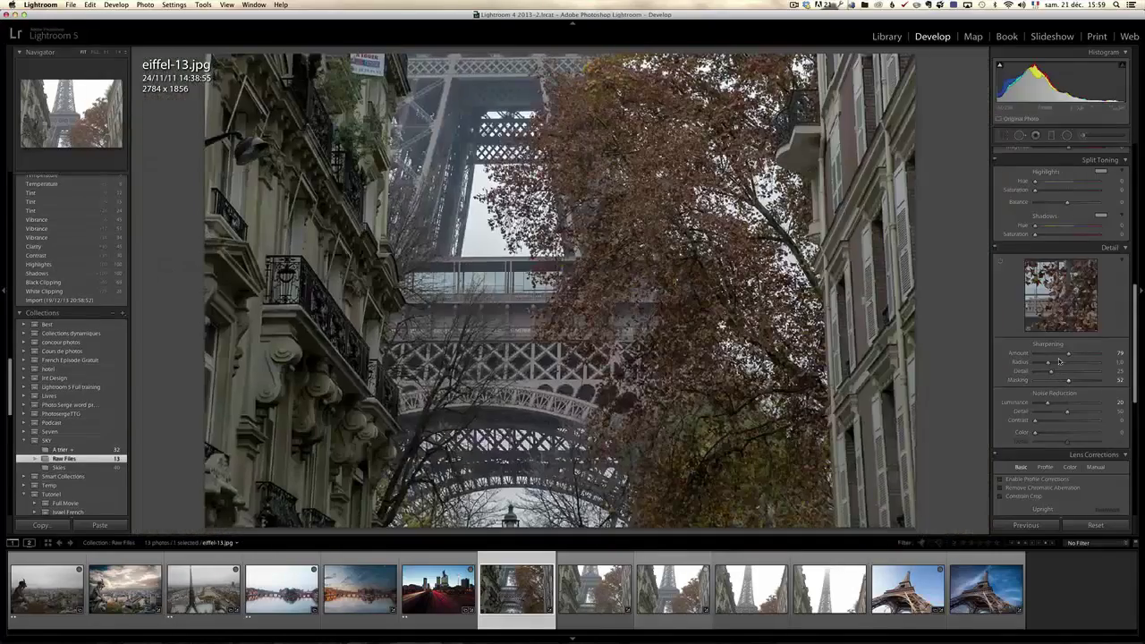
pyautogui.keyDown('alt'); pyautogui.click(1069, 382); pyautogui.keyUp('alt')
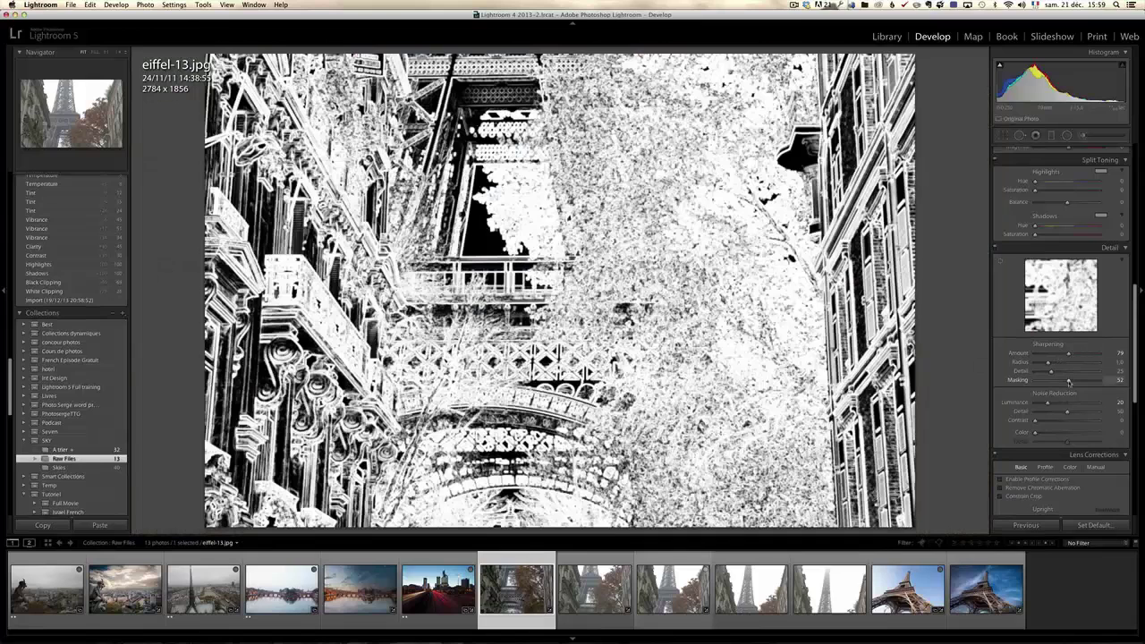
pyautogui.moveTo(1070, 382); pyautogui.dragTo(1070, 382)
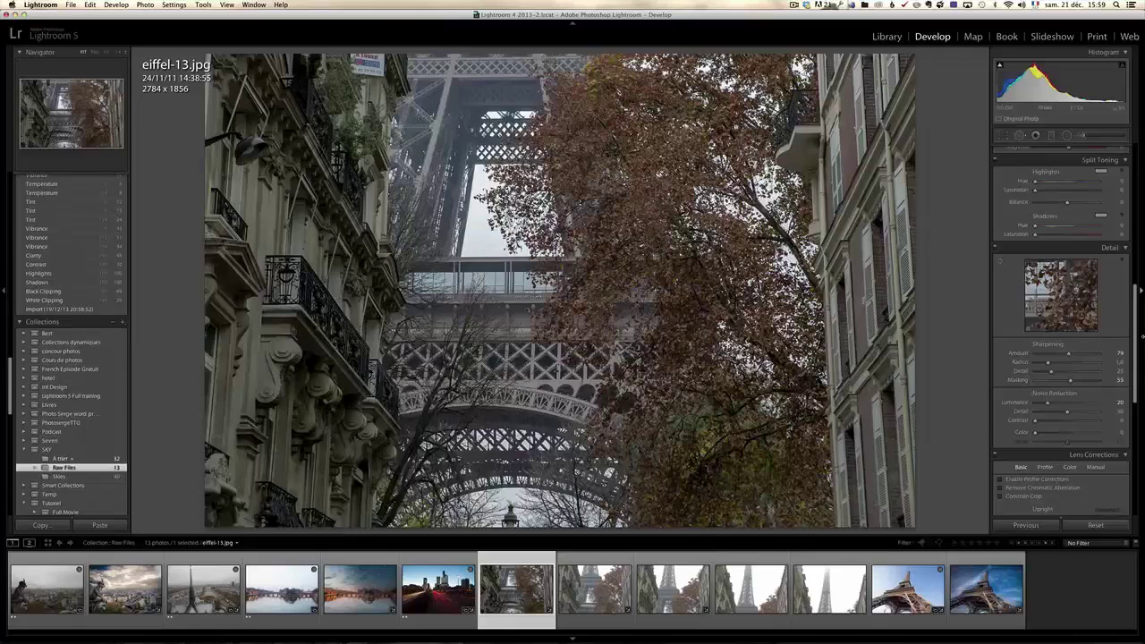
# Enable profile corrections and chromatic aberration removal, and apply the Auto Upright correction to eiffel-13.jpg
pyautogui.moveTo(1141, 340); pyautogui.dragTo(1142, 401)
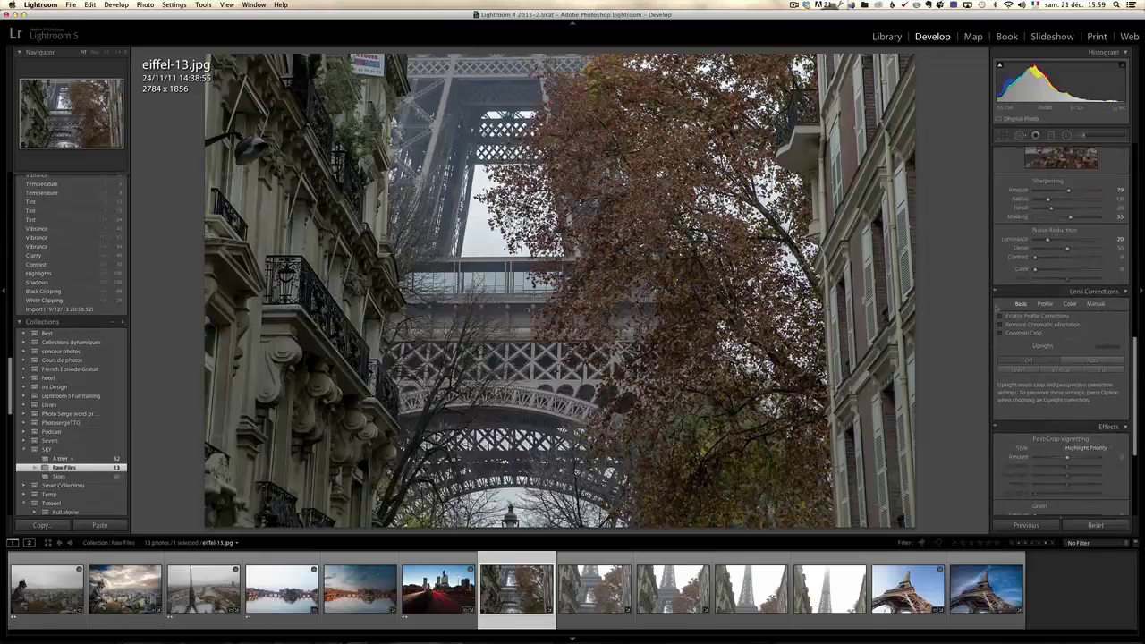
pyautogui.click(1020, 316)
pyautogui.click(1027, 324)
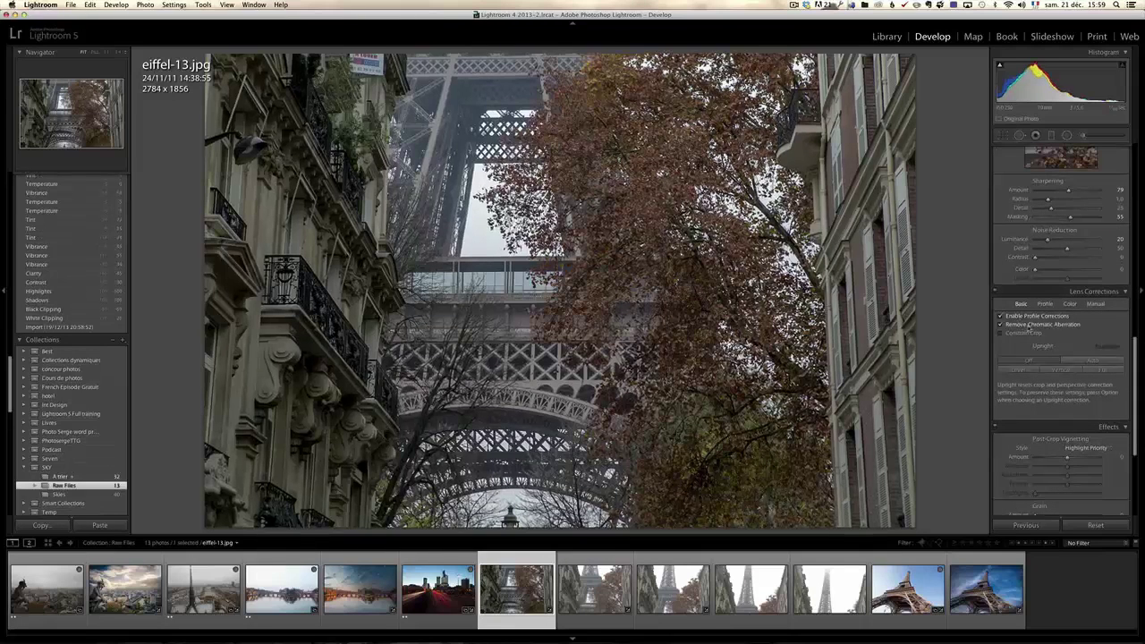
pyautogui.click(1091, 361)
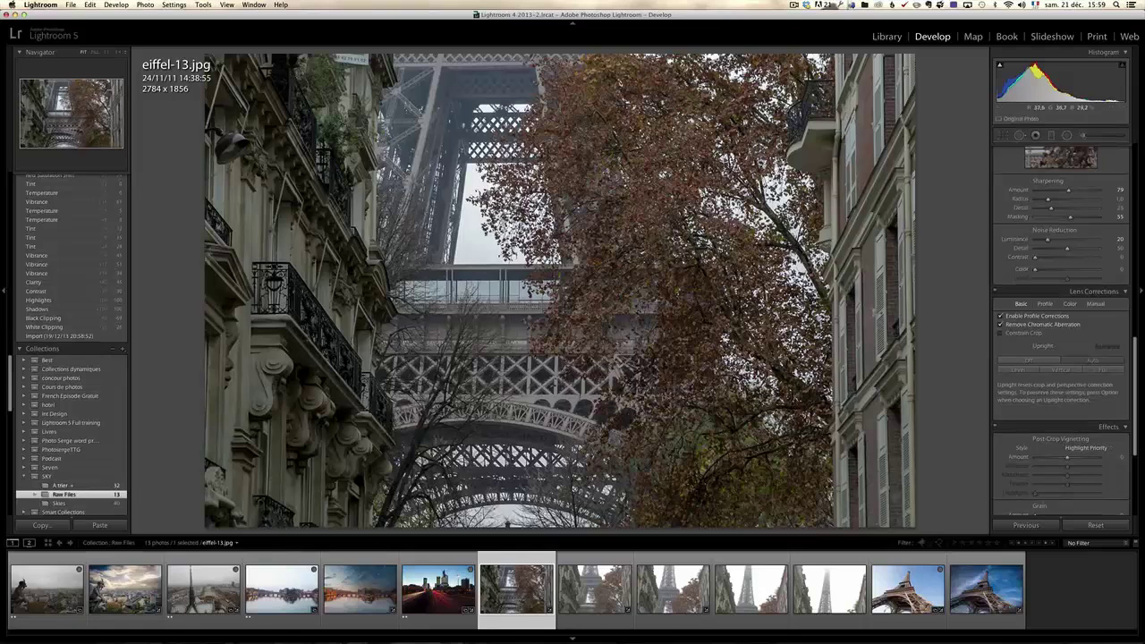
# Synchronize the develop settings of eiffel-13.jpg to the other four photos through eiffel-17.jpg
pyautogui.keyDown('shift'); pyautogui.click(837, 600); pyautogui.keyUp('shift')
pyautogui.click(1029, 525)
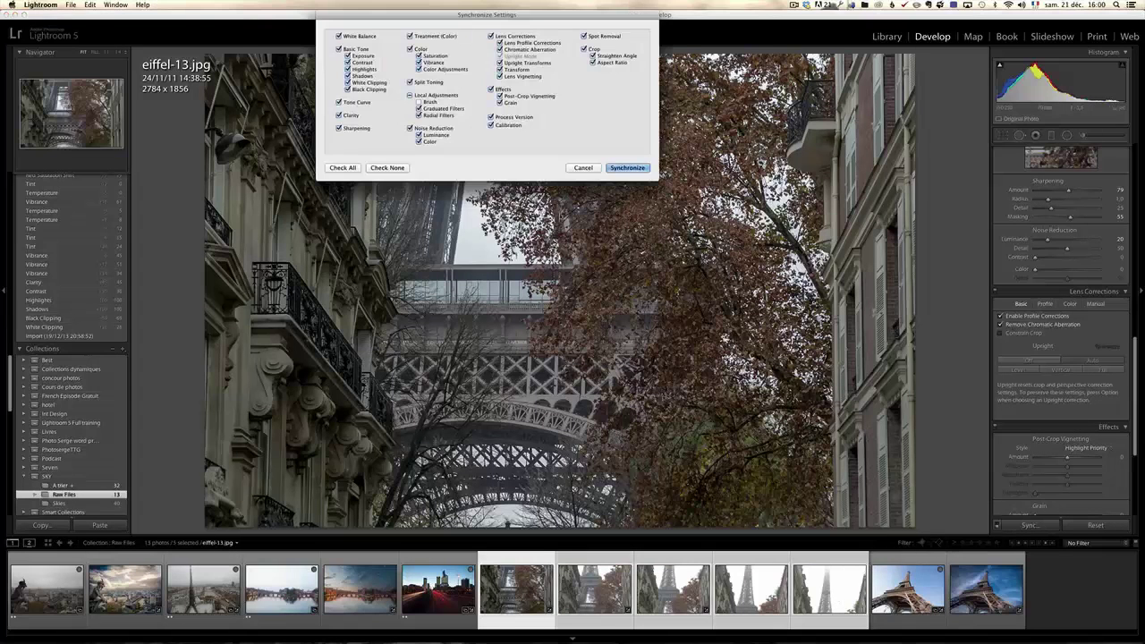
pyautogui.click(628, 168)
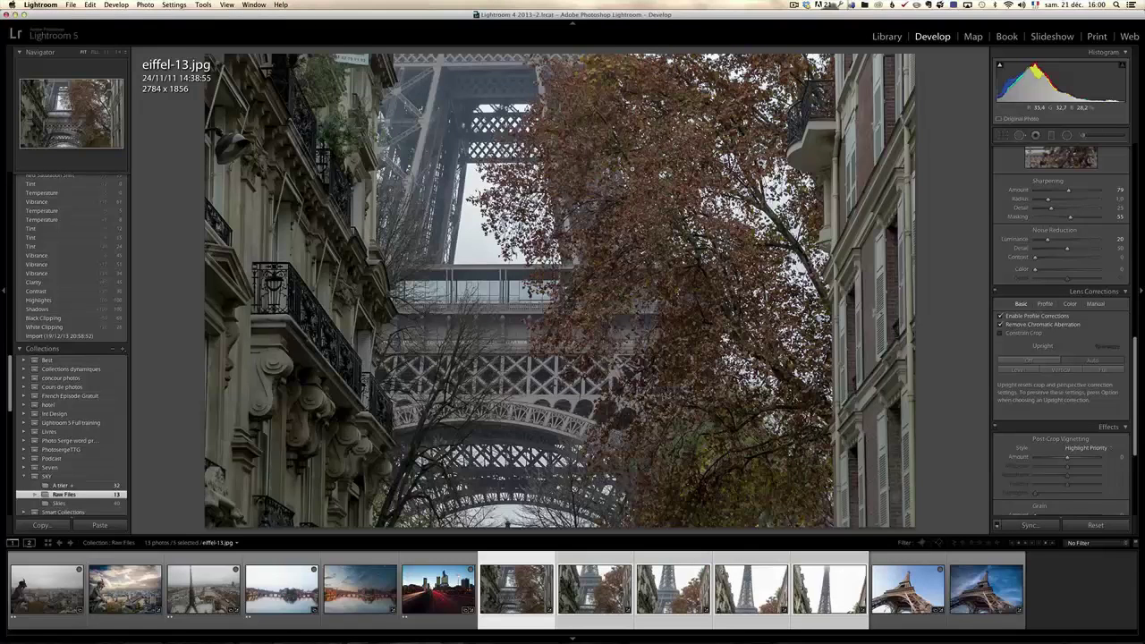
# Merge the five selected photos into a panorama in Photoshop with the Auto layout and Blend Images Together enabled
pyautogui.rightClick(508, 556)
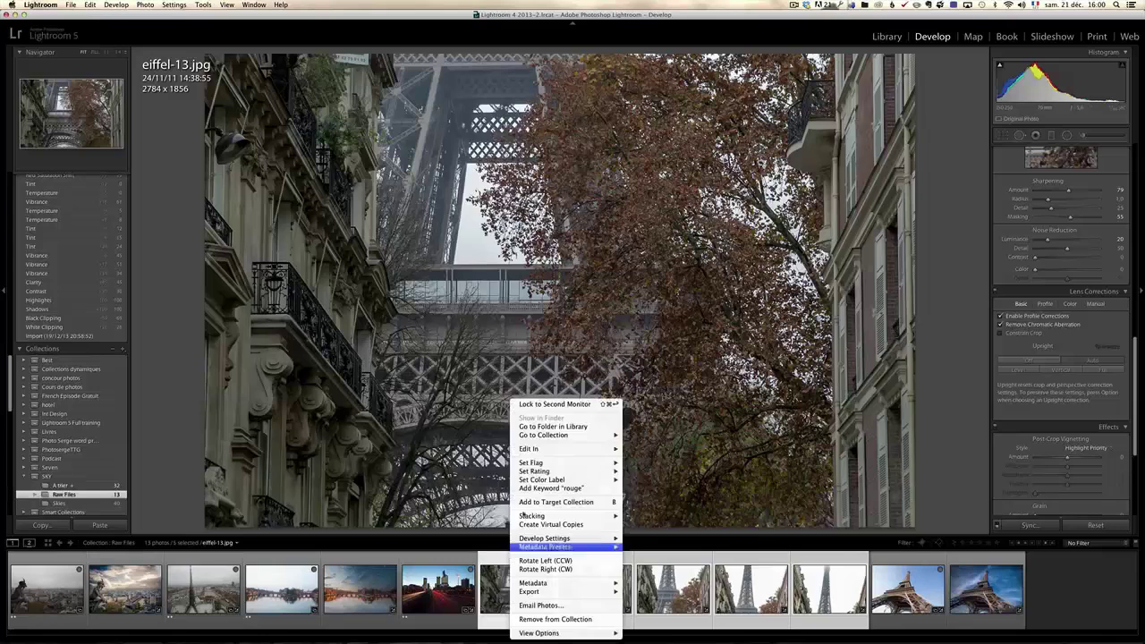
pyautogui.moveTo(532, 450)
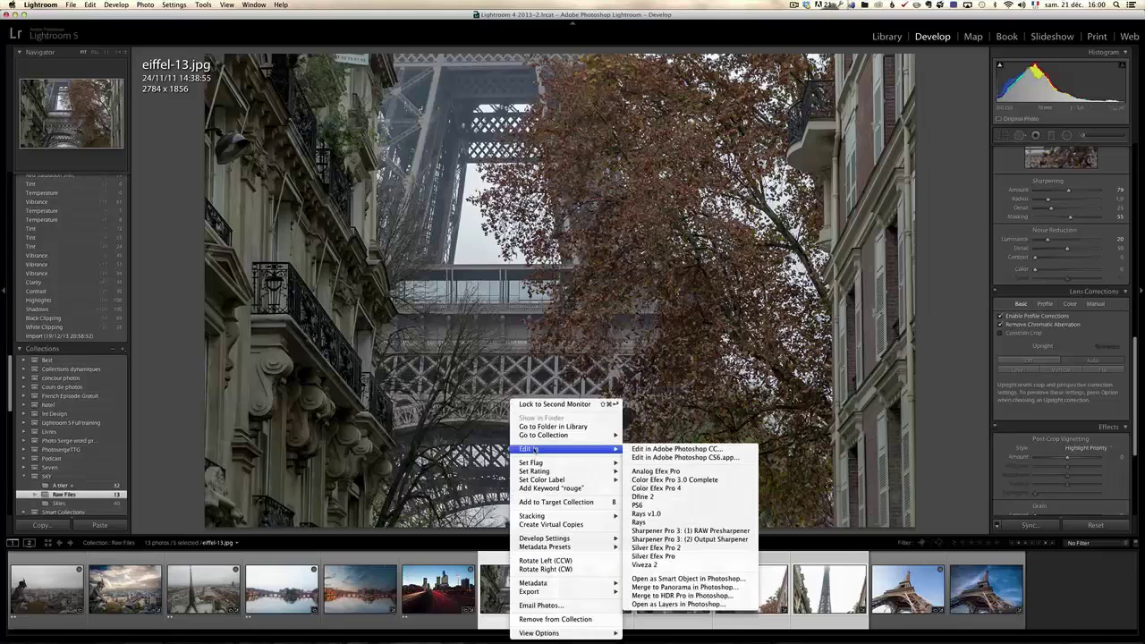
pyautogui.click(697, 587)
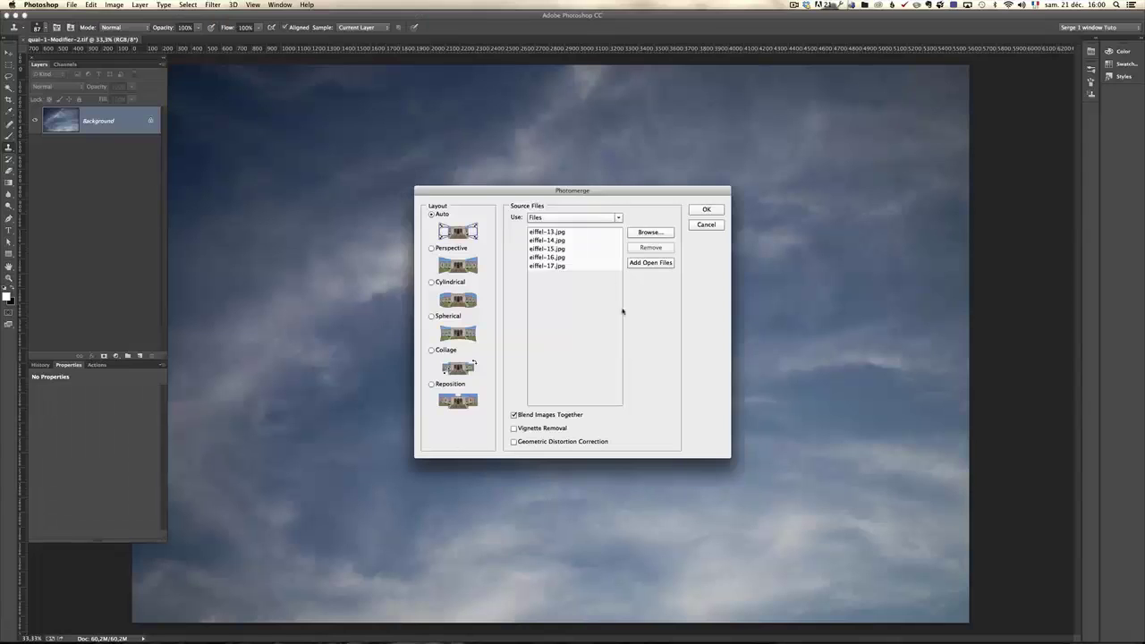
pyautogui.click(720, 211)
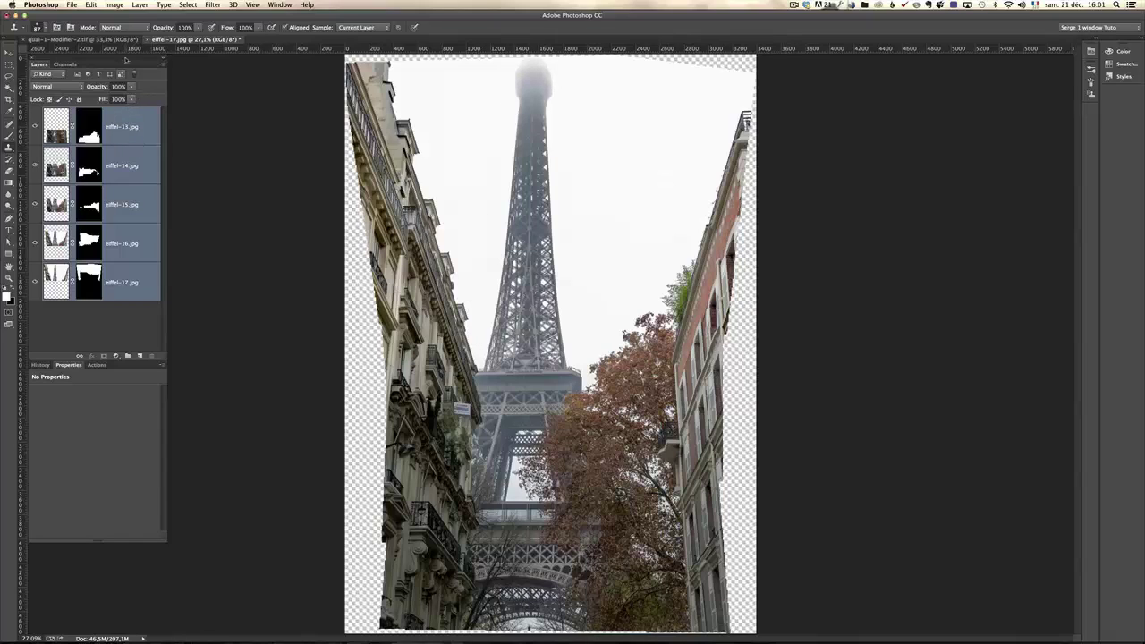
# Flatten the panorama into a single layer and duplicate the resulting Background layer
pyautogui.click(139, 4)
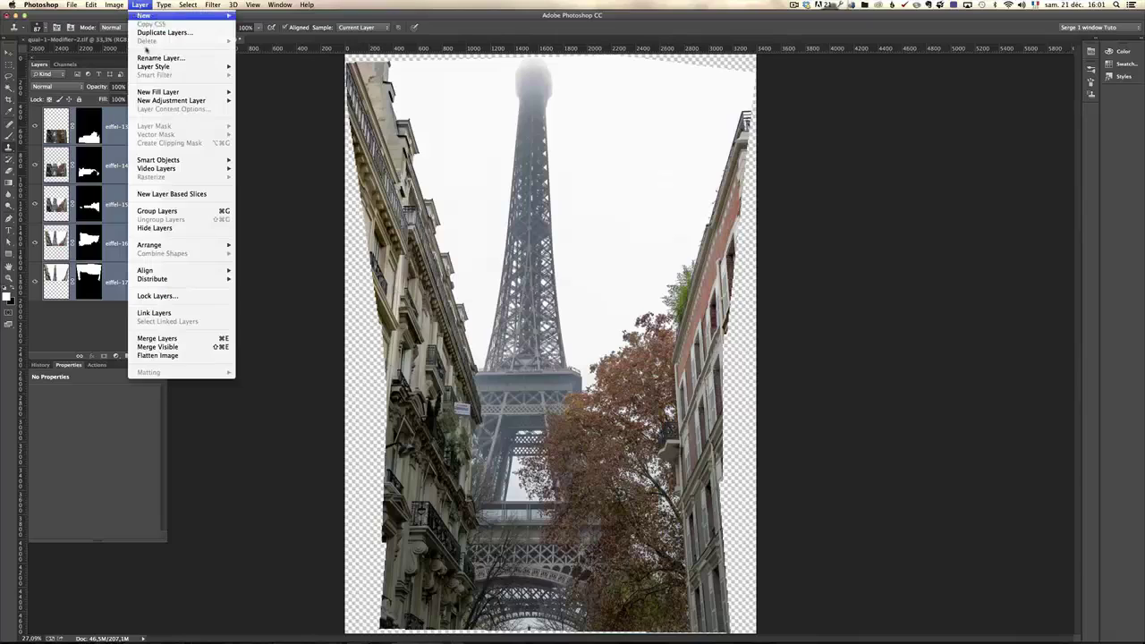
pyautogui.click(219, 356)
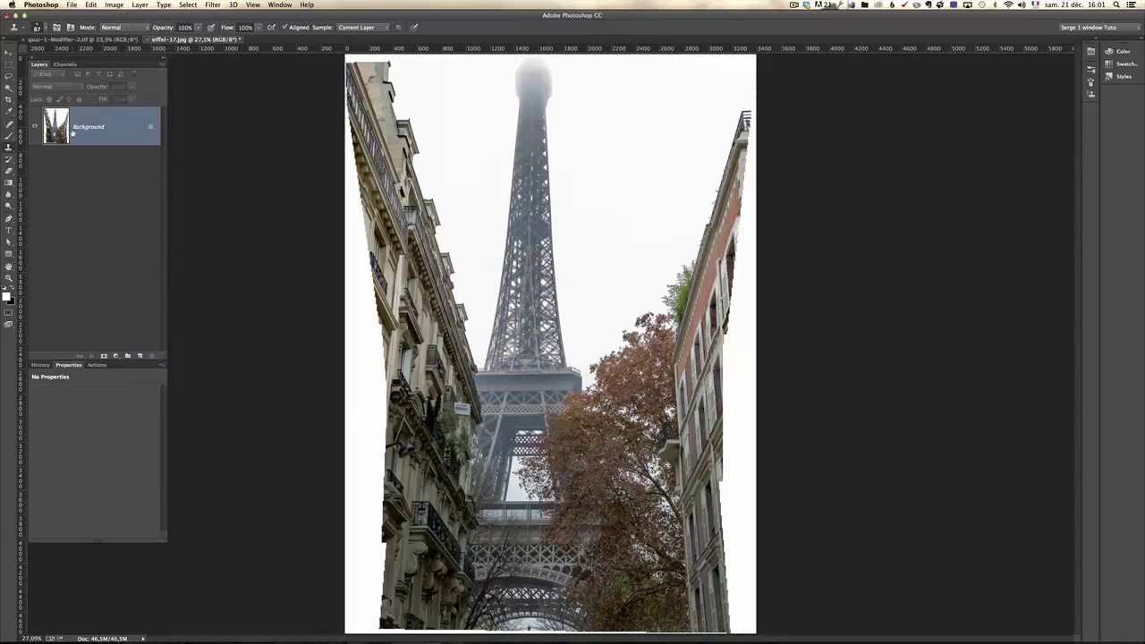
pyautogui.moveTo(73, 132); pyautogui.dragTo(139, 357)
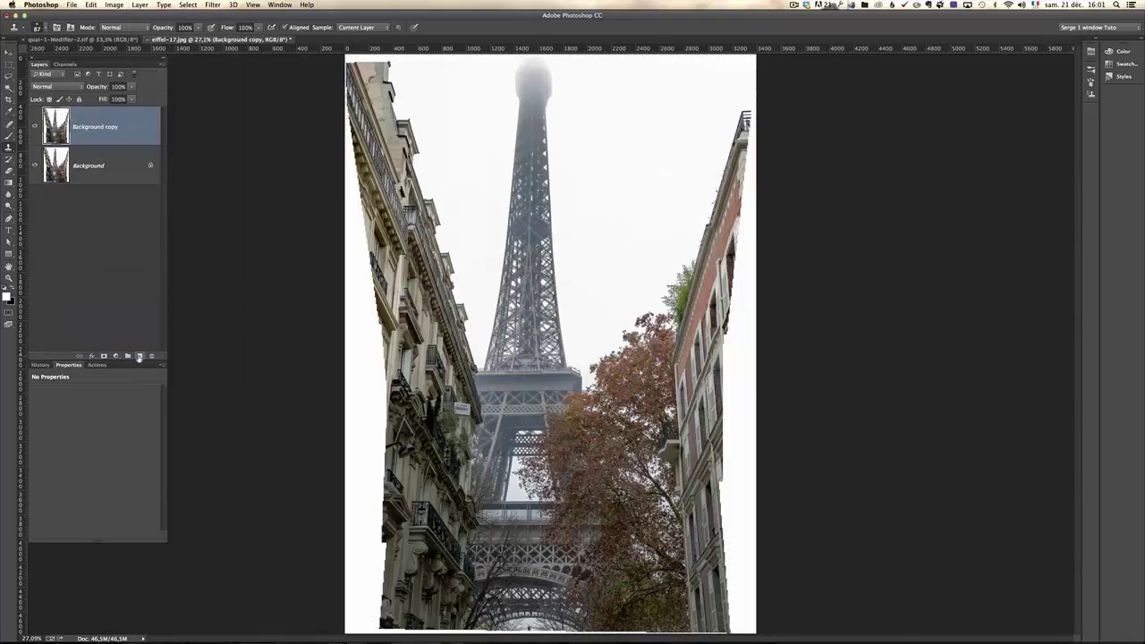
# Open the Adaptive Wide Angle filter on the copied layer and add a vertical constraint along the edge of the left-hand building
pyautogui.click(215, 5)
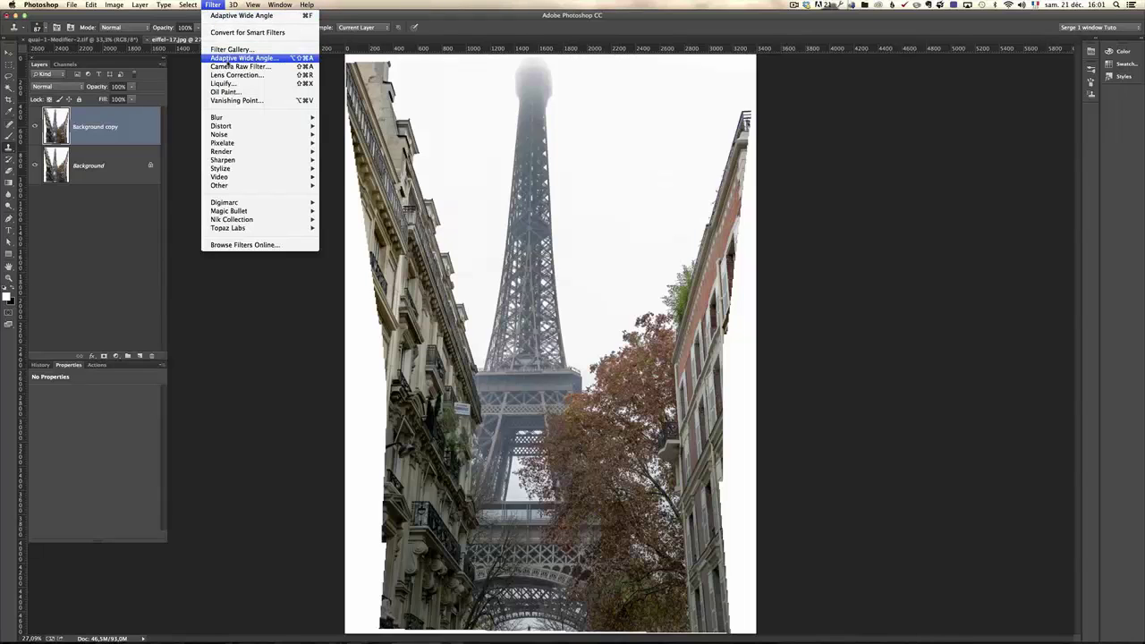
pyautogui.click(248, 58)
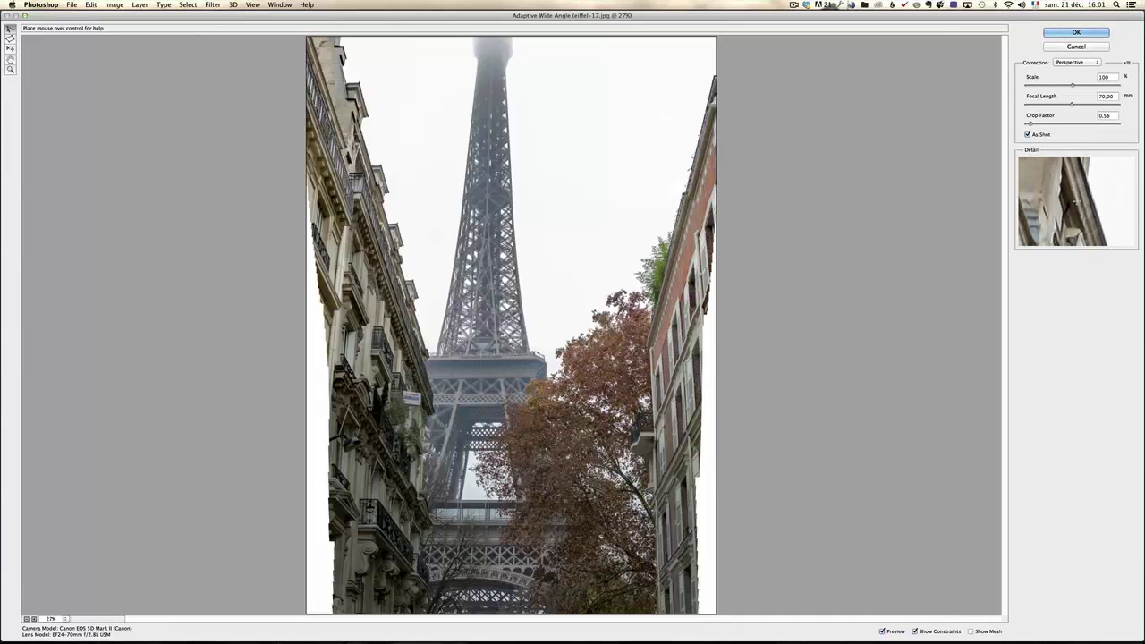
pyautogui.click(361, 139)
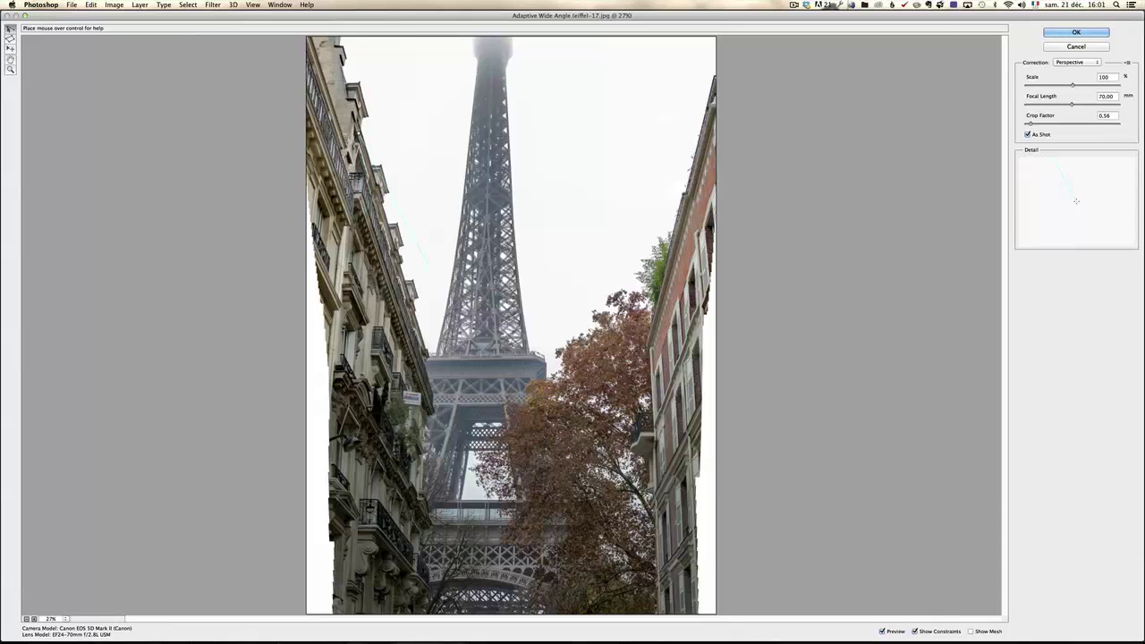
pyautogui.click(317, 585)
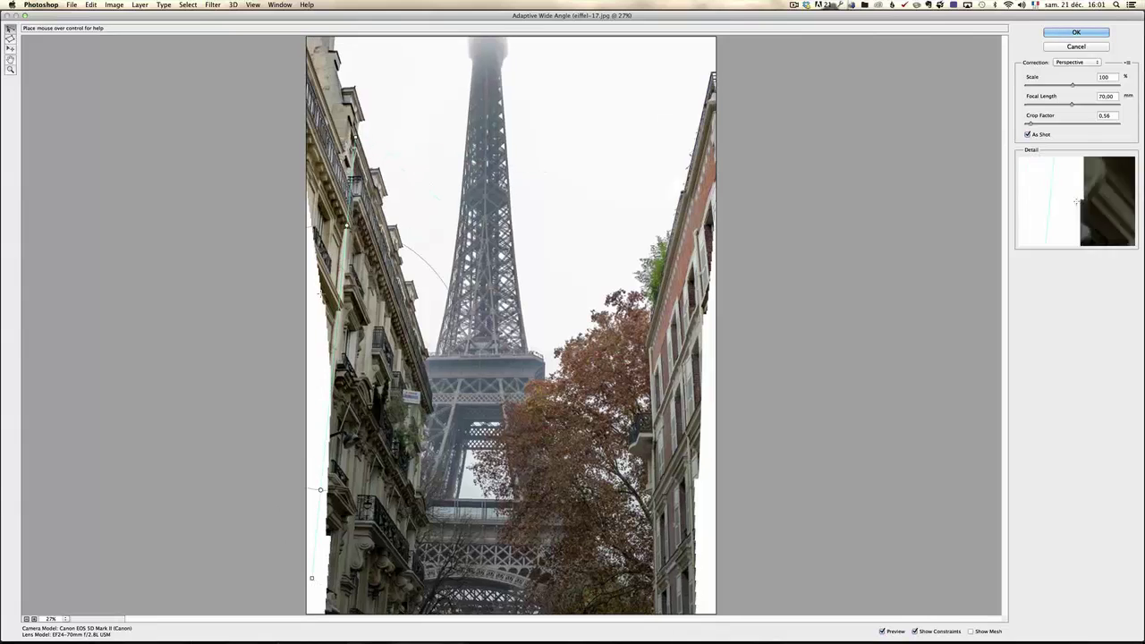
pyautogui.rightClick(356, 140)
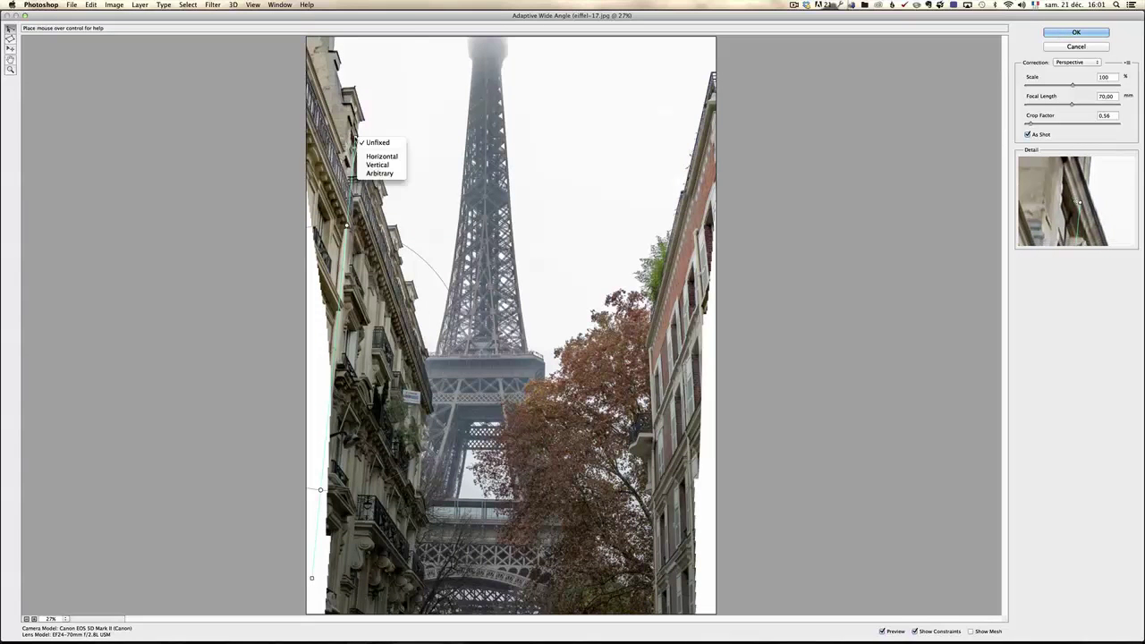
pyautogui.click(377, 165)
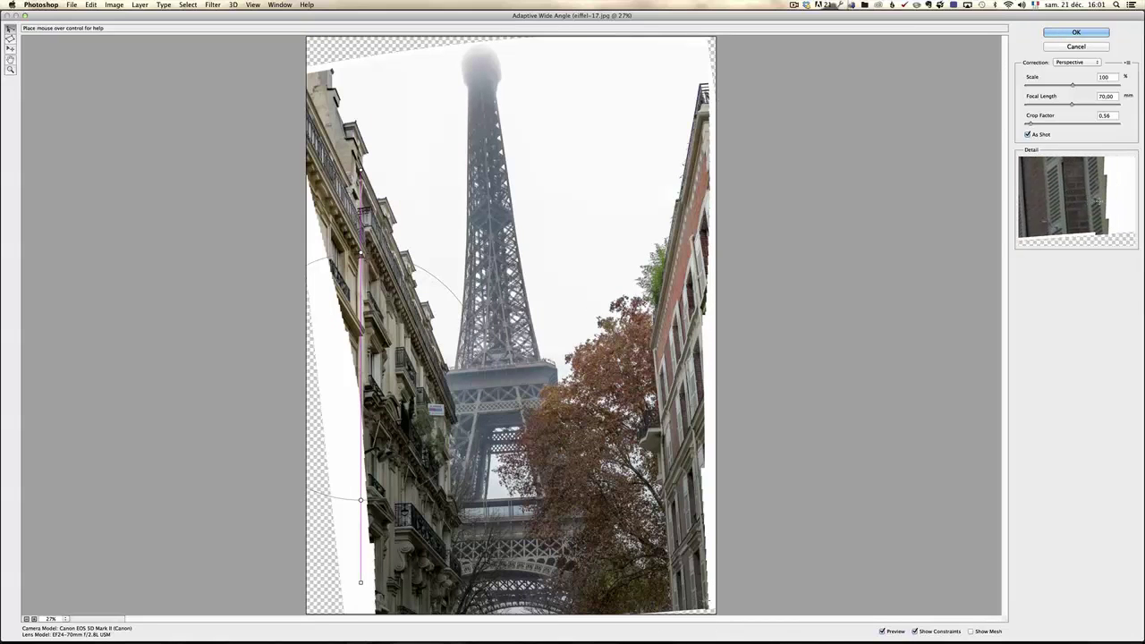
# Draw a constraint along the facade of the right-hand building and set its orientation to Vertical
pyautogui.click(704, 607)
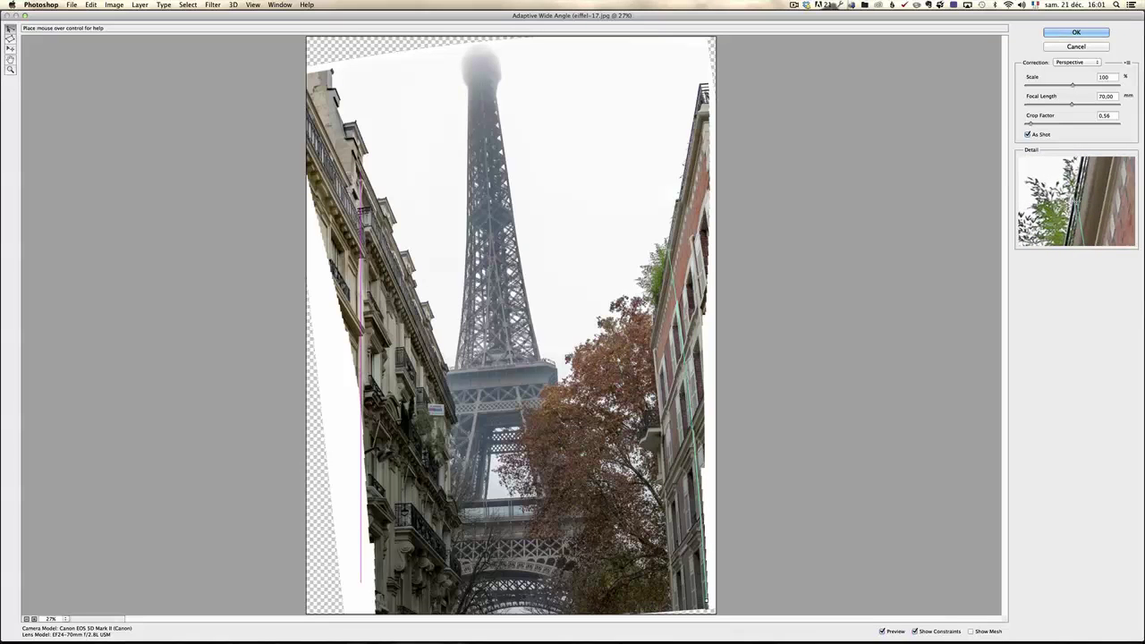
pyautogui.click(669, 250)
pyautogui.rightClick(669, 251)
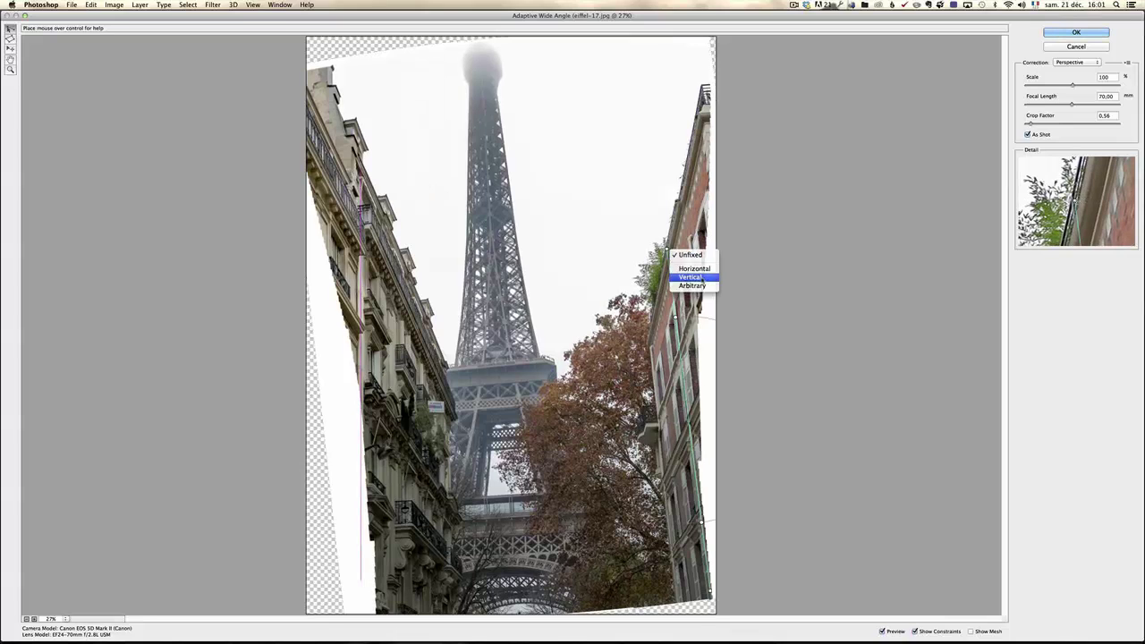
pyautogui.click(694, 277)
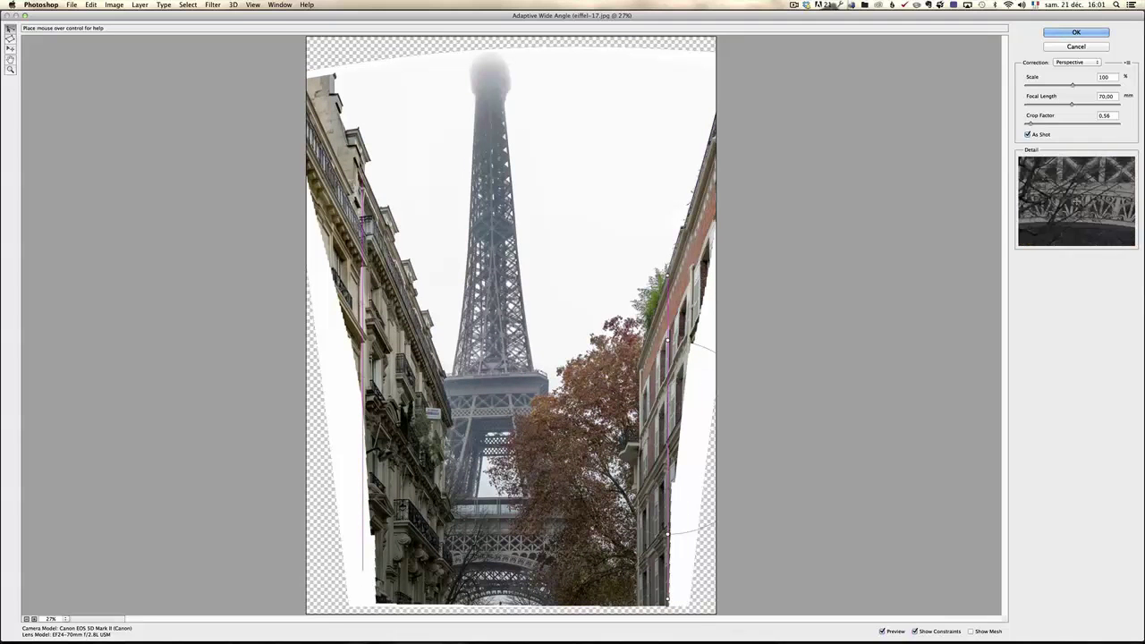
# Draw a constraint through the Eiffel Tower's axis from its base to its summit and set it to Vertical
pyautogui.click(500, 601)
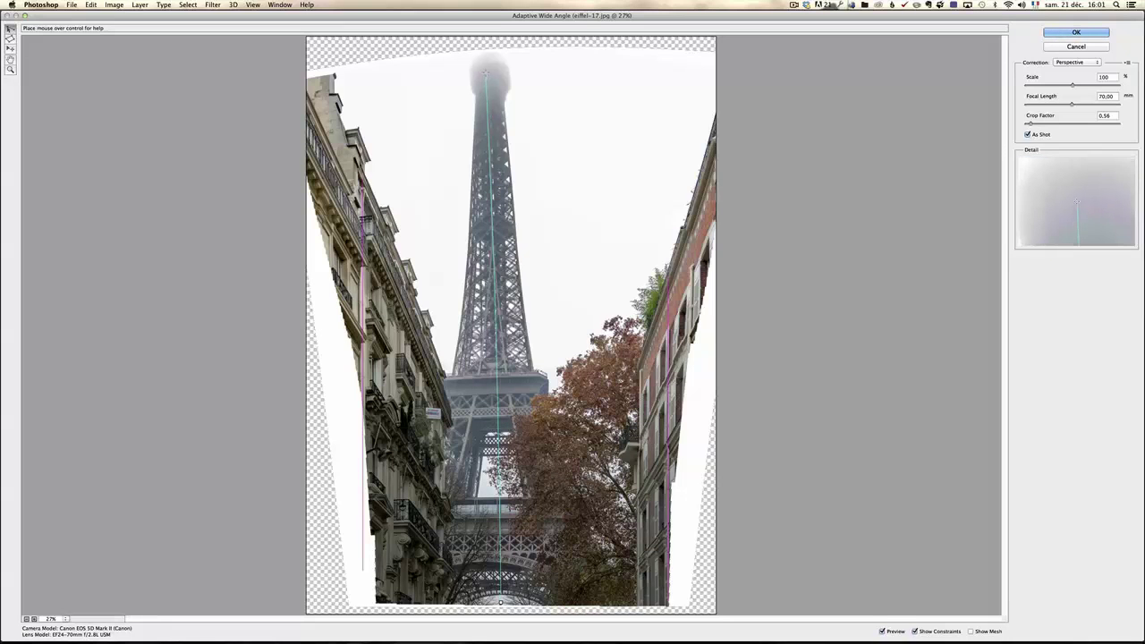
pyautogui.click(488, 69)
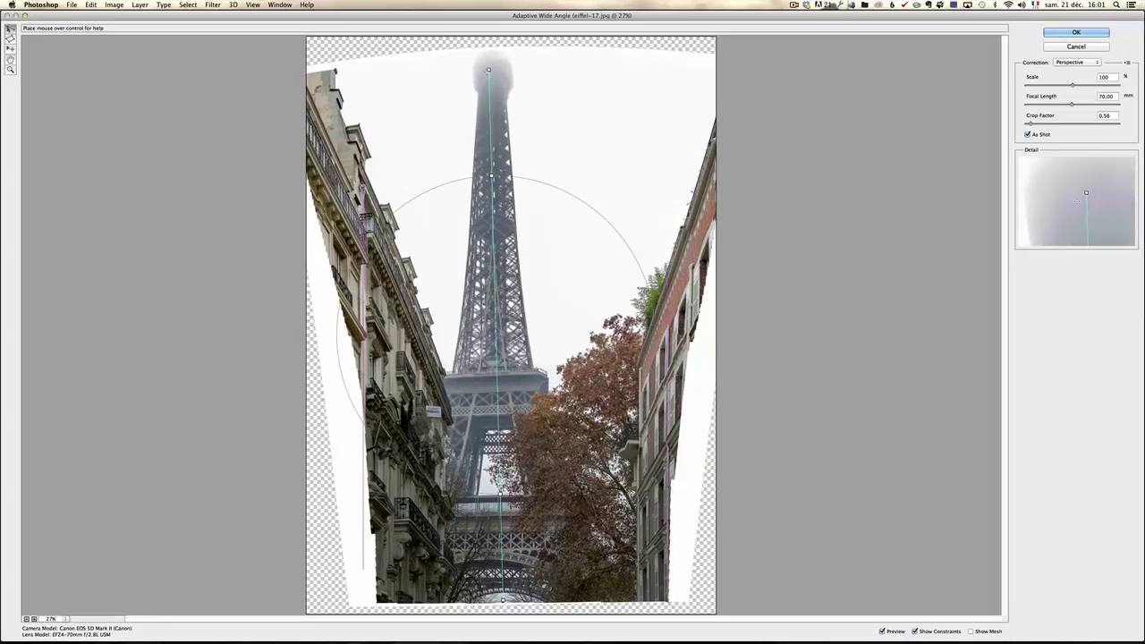
pyautogui.rightClick(488, 70)
pyautogui.click(512, 98)
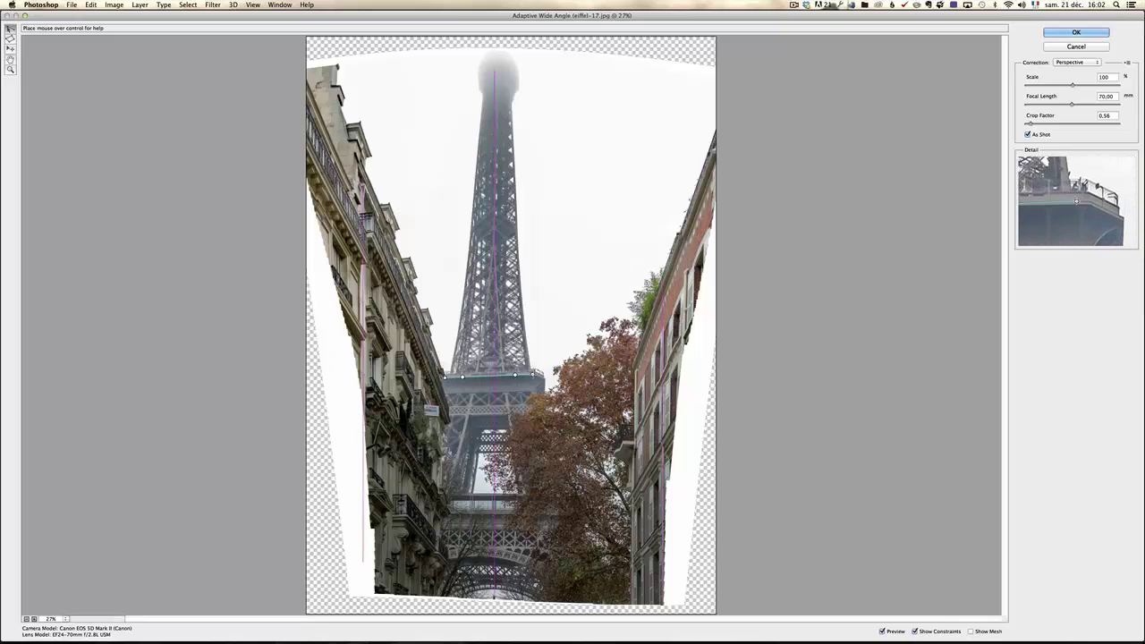
# Straighten the tower's horizontal beams with constraints below the upper platform and along the lower one, and apply the Adaptive Wide Angle filter
pyautogui.click(467, 413)
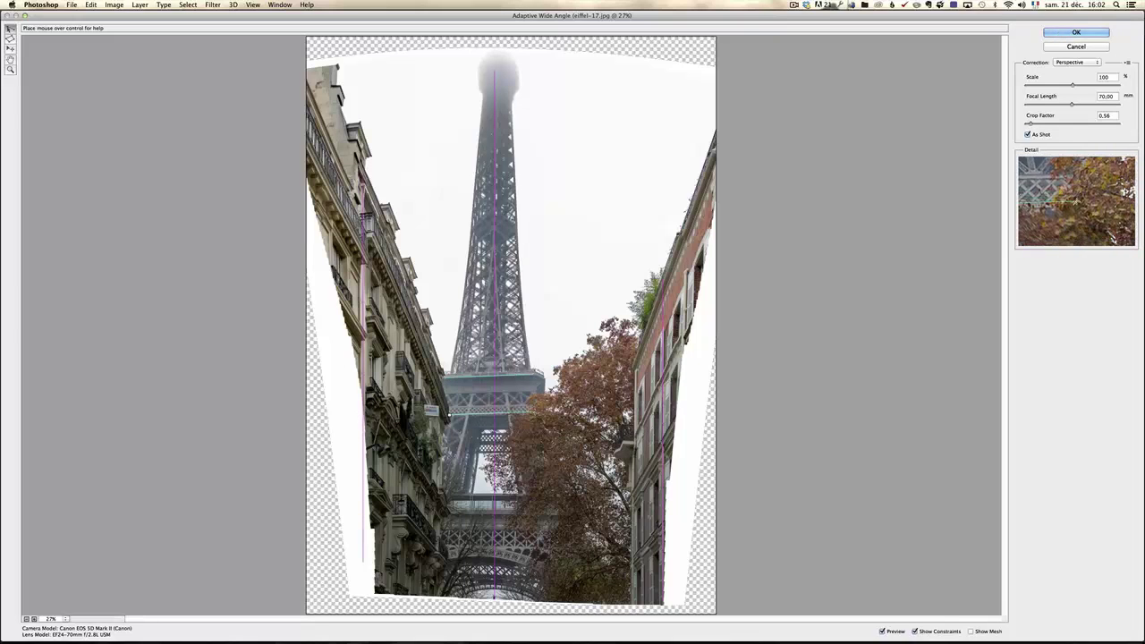
pyautogui.click(535, 413)
pyautogui.click(451, 495)
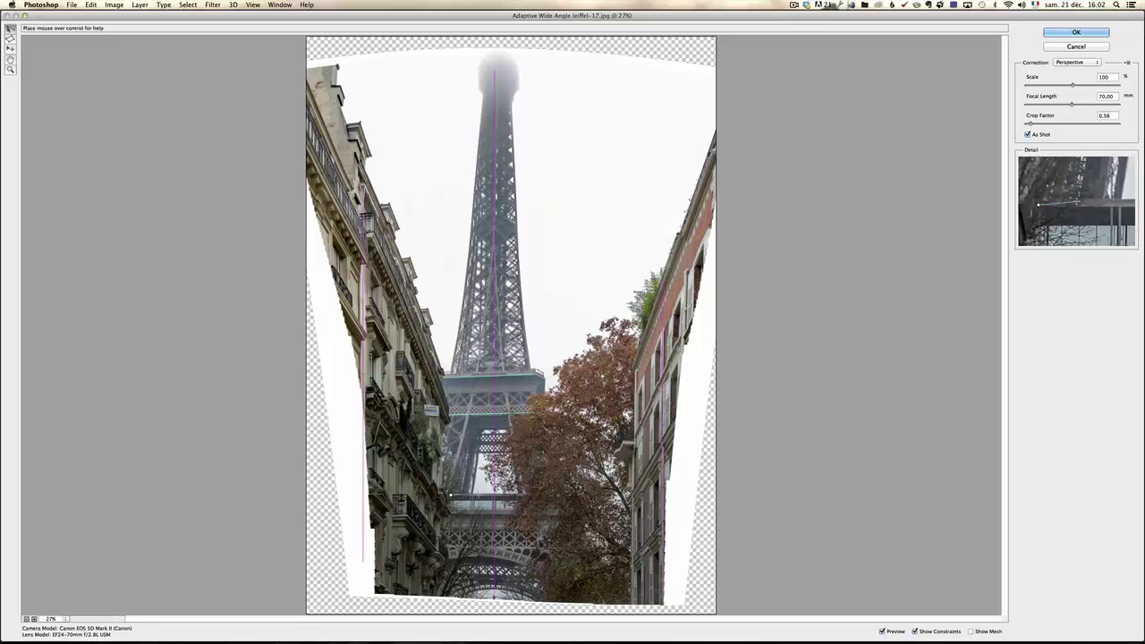
pyautogui.click(543, 494)
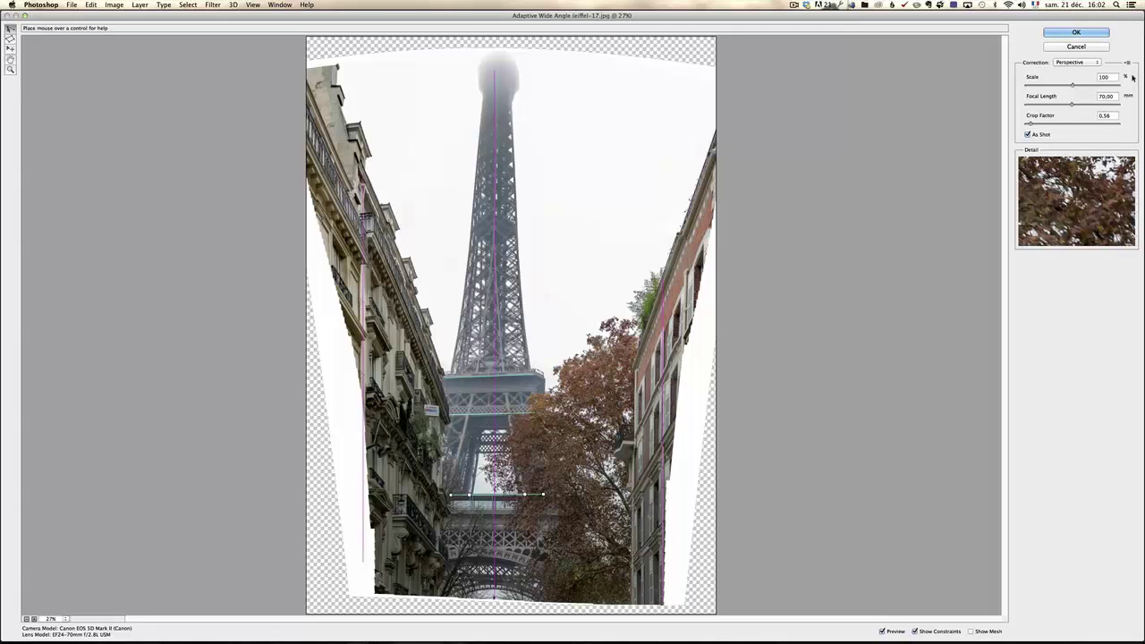
pyautogui.click(1076, 31)
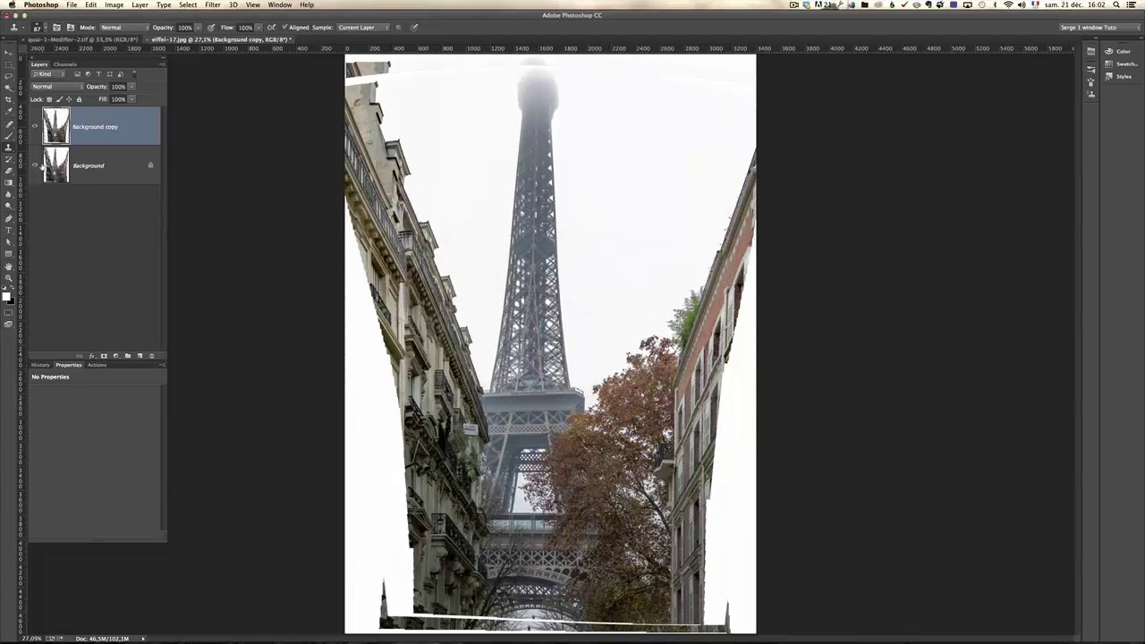
# Compare the corrected copy with the original by toggling its visibility, and hide the Background layer
pyautogui.click(36, 128)
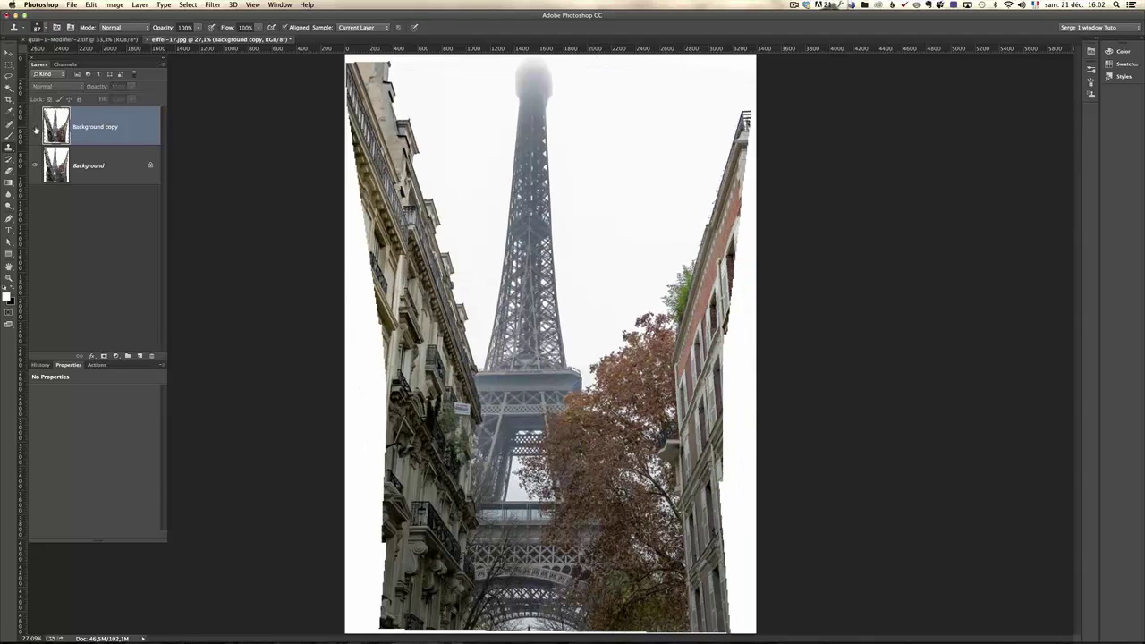
pyautogui.click(36, 128)
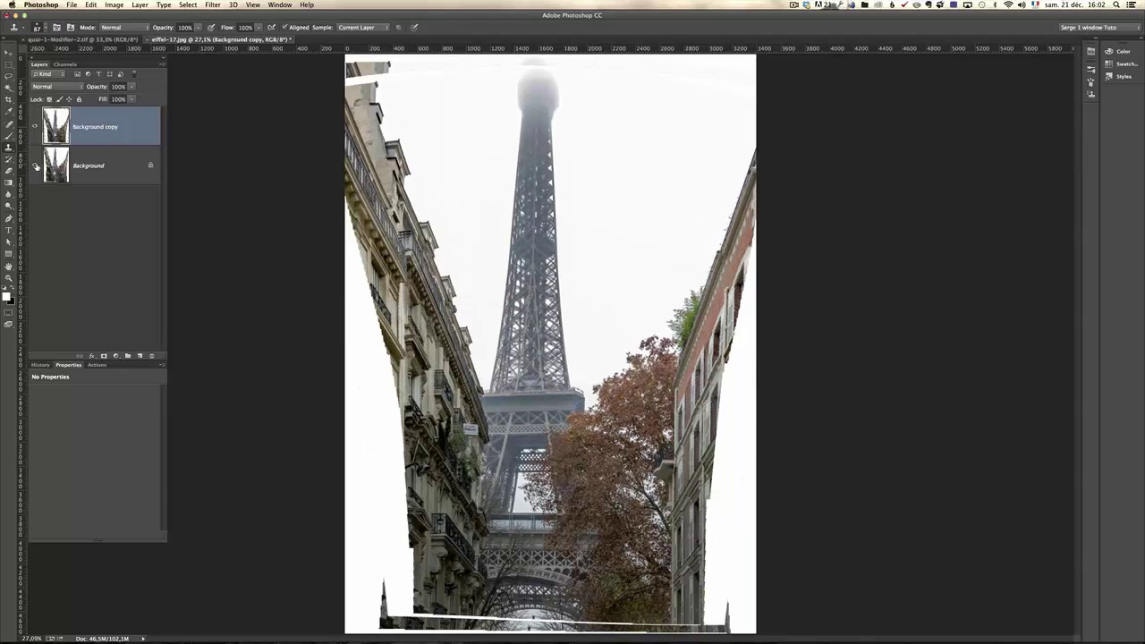
pyautogui.click(36, 166)
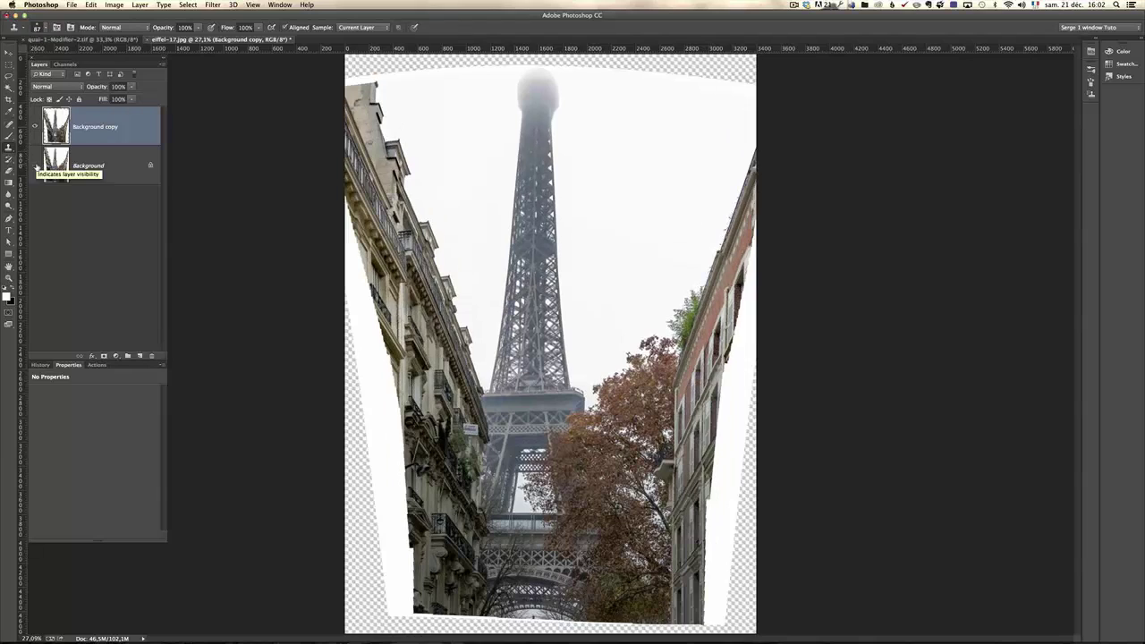
# Crop the image to the tower between the two buildings, cutting off the tower's summit and all transparent edges
pyautogui.click(10, 102)
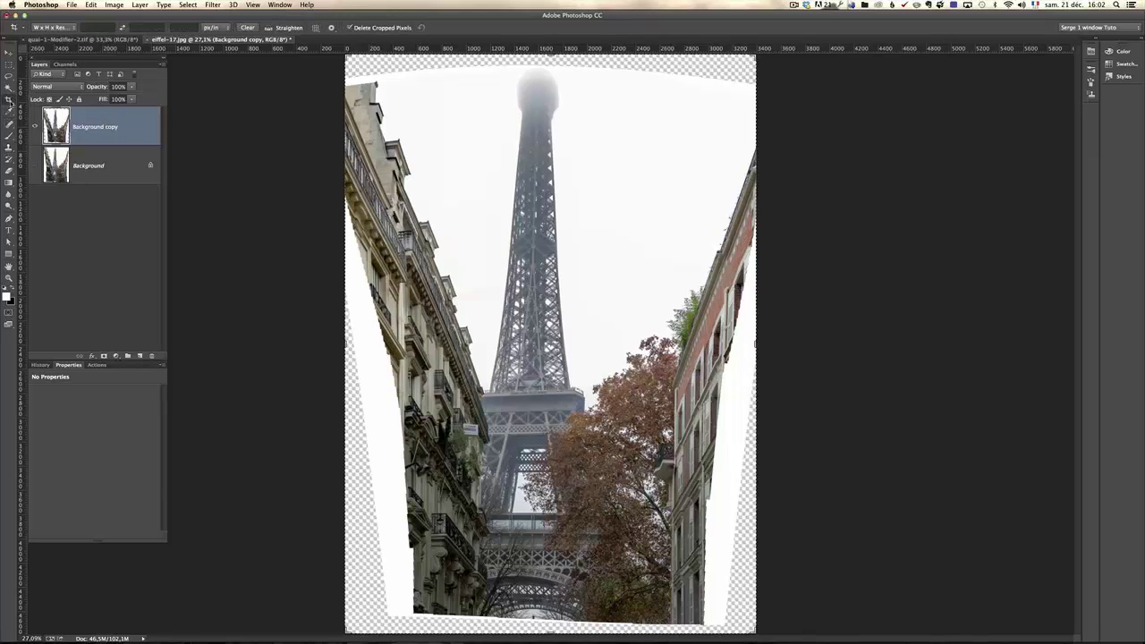
pyautogui.moveTo(346, 344); pyautogui.dragTo(384, 341)
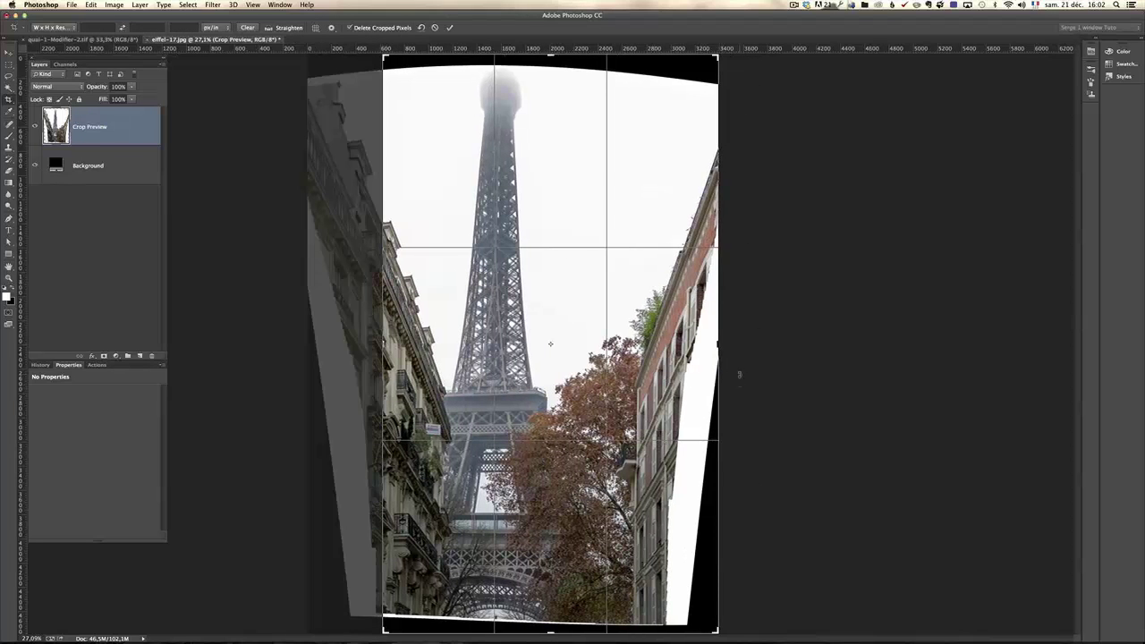
pyautogui.moveTo(717, 346)
pyautogui.mouseDown()
pyautogui.moveTo(721, 332)
pyautogui.moveTo(700, 335)
pyautogui.mouseUp()
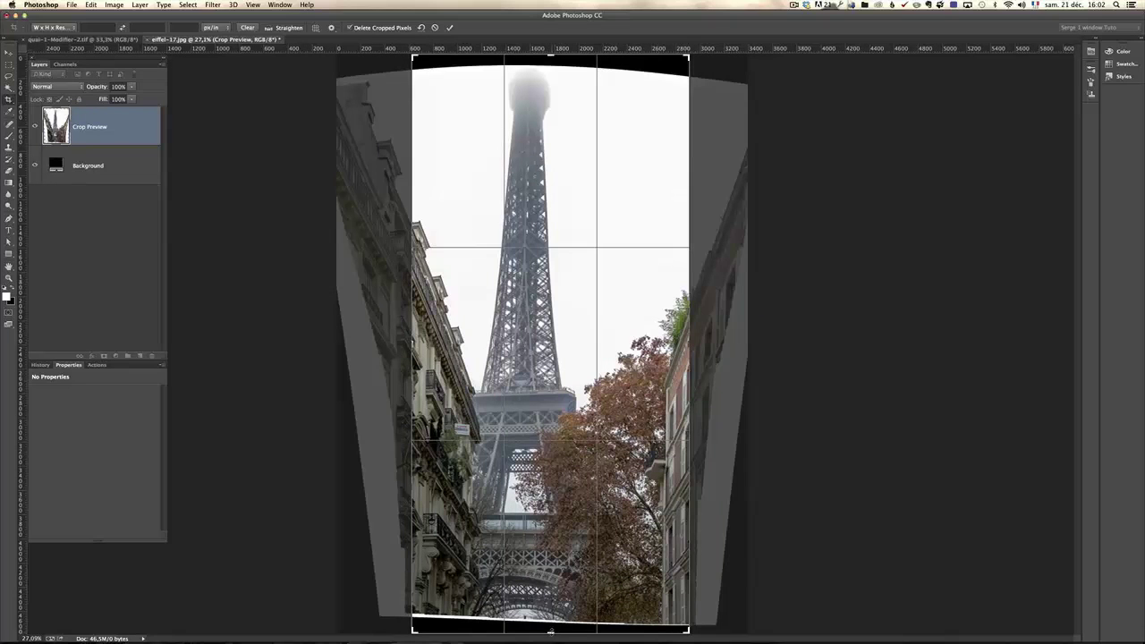
pyautogui.moveTo(550, 632); pyautogui.dragTo(565, 616)
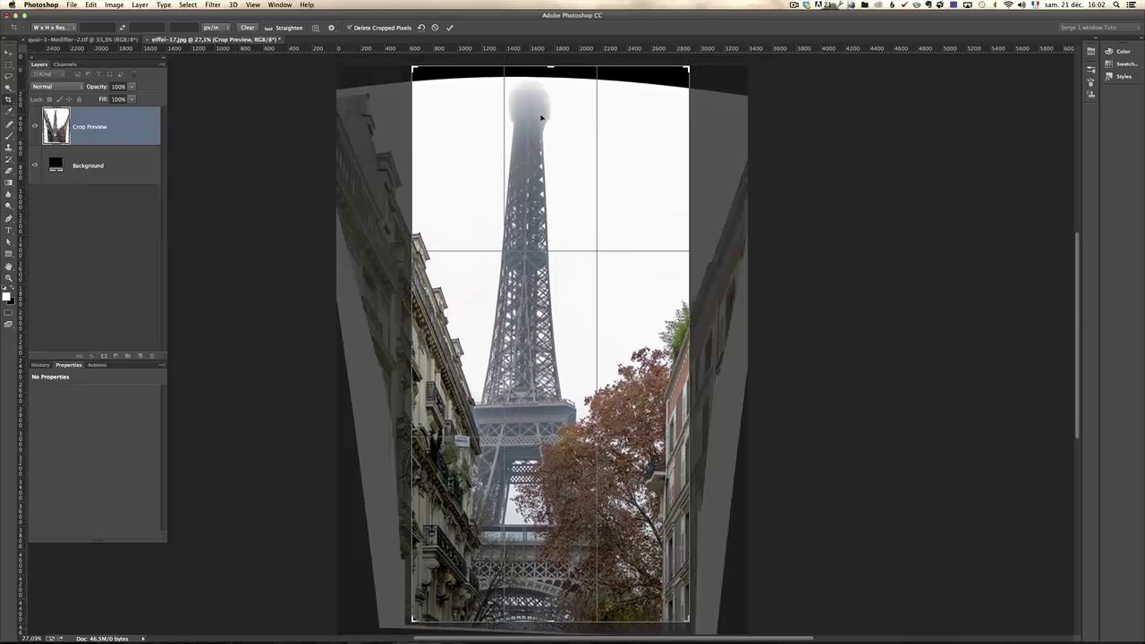
pyautogui.moveTo(551, 67); pyautogui.dragTo(549, 101)
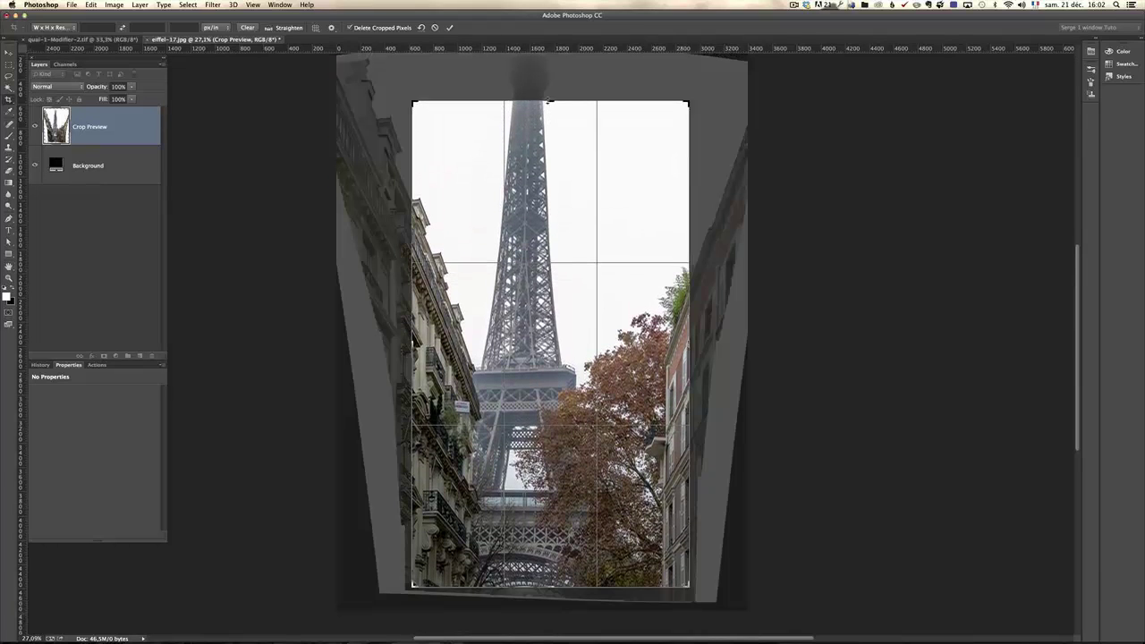
pyautogui.moveTo(549, 101); pyautogui.dragTo(547, 146)
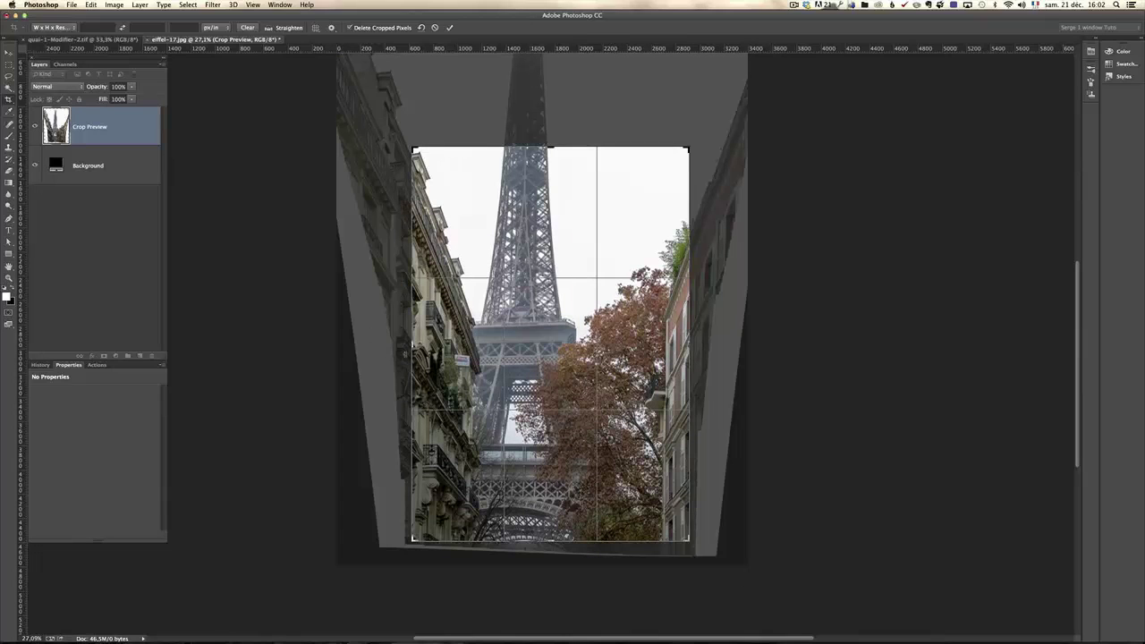
pyautogui.moveTo(414, 346); pyautogui.dragTo(409, 343)
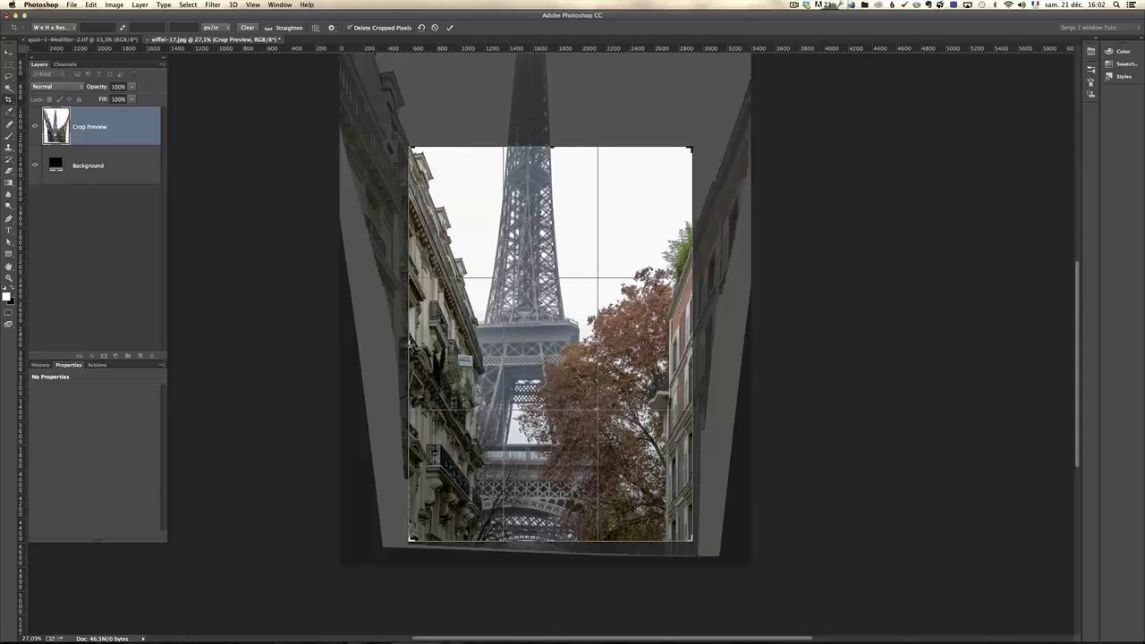
pyautogui.press('Return')
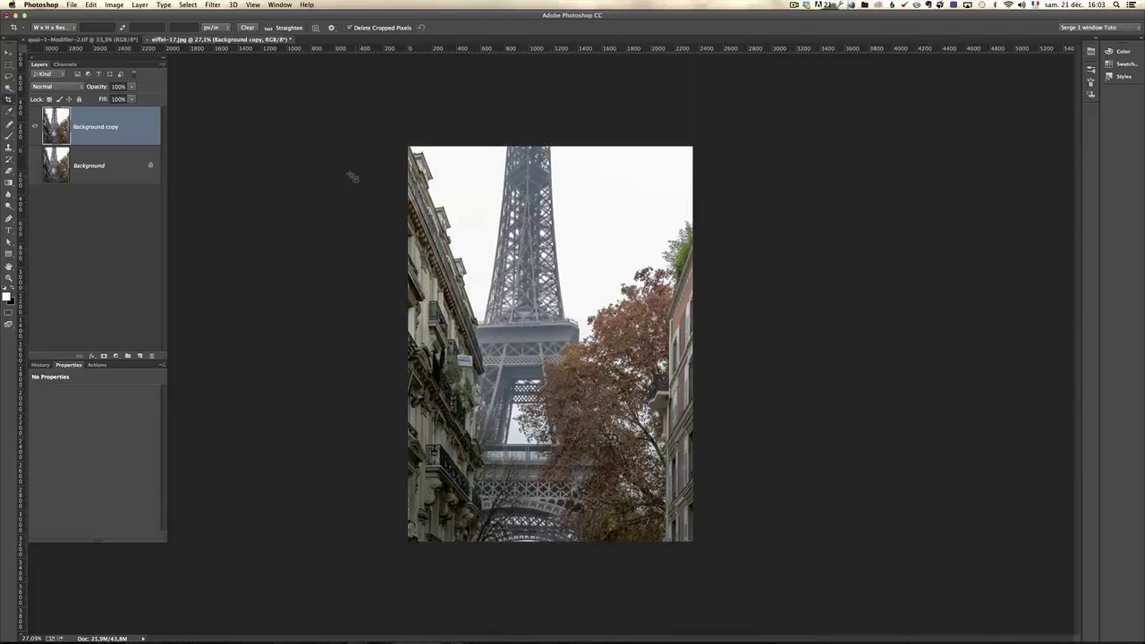
# Check the cropped image's pixel dimensions and examine the tower's platform at 100% magnification
pyautogui.click(115, 5)
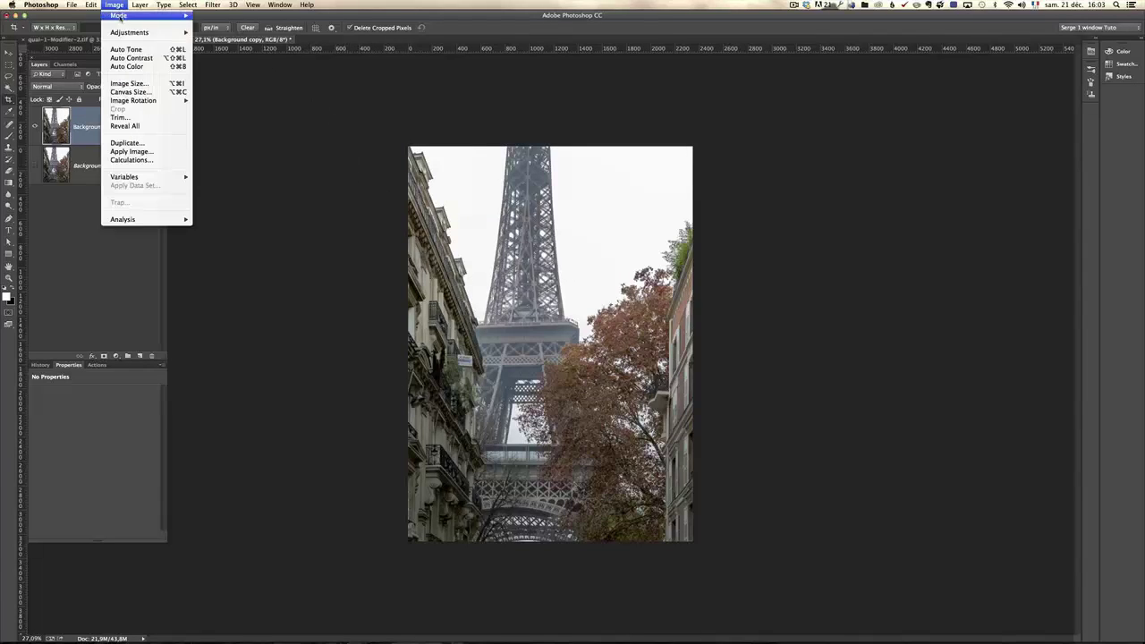
pyautogui.click(139, 85)
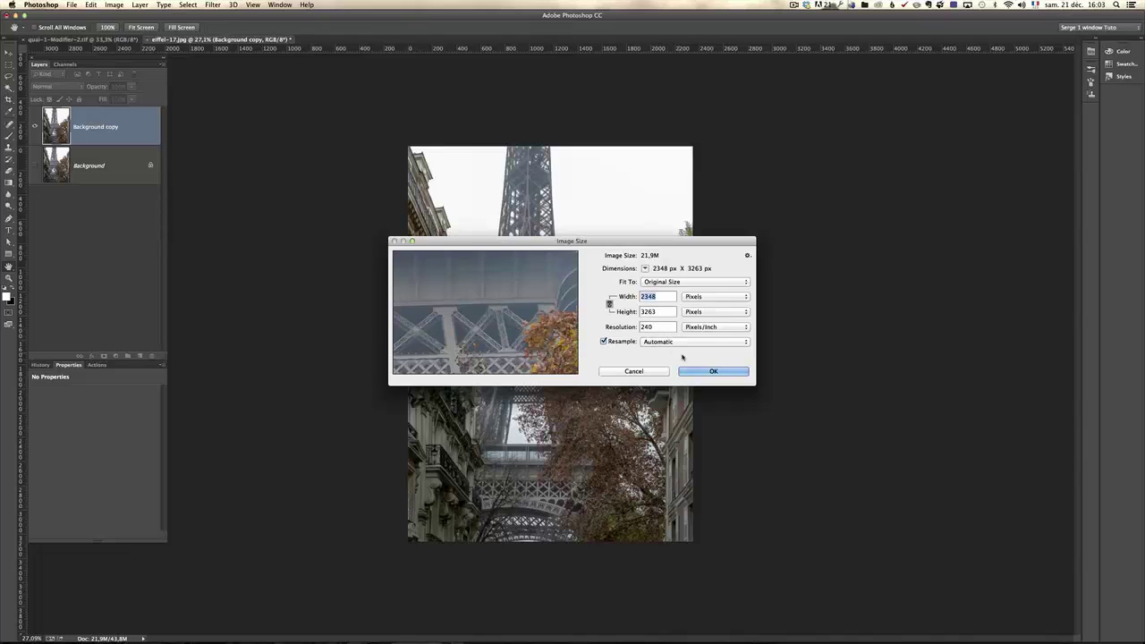
pyautogui.click(721, 372)
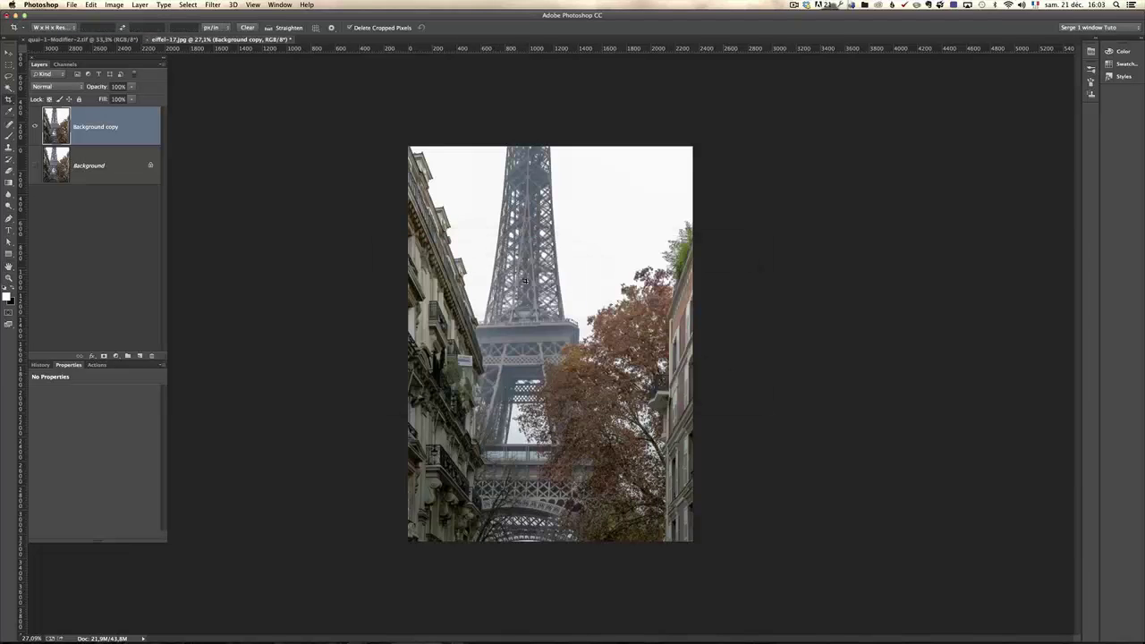
pyautogui.press('z')
pyautogui.keyDown('alt'); pyautogui.click(507, 298); pyautogui.keyUp('alt')
pyautogui.click(499, 296)
pyautogui.click(499, 296)
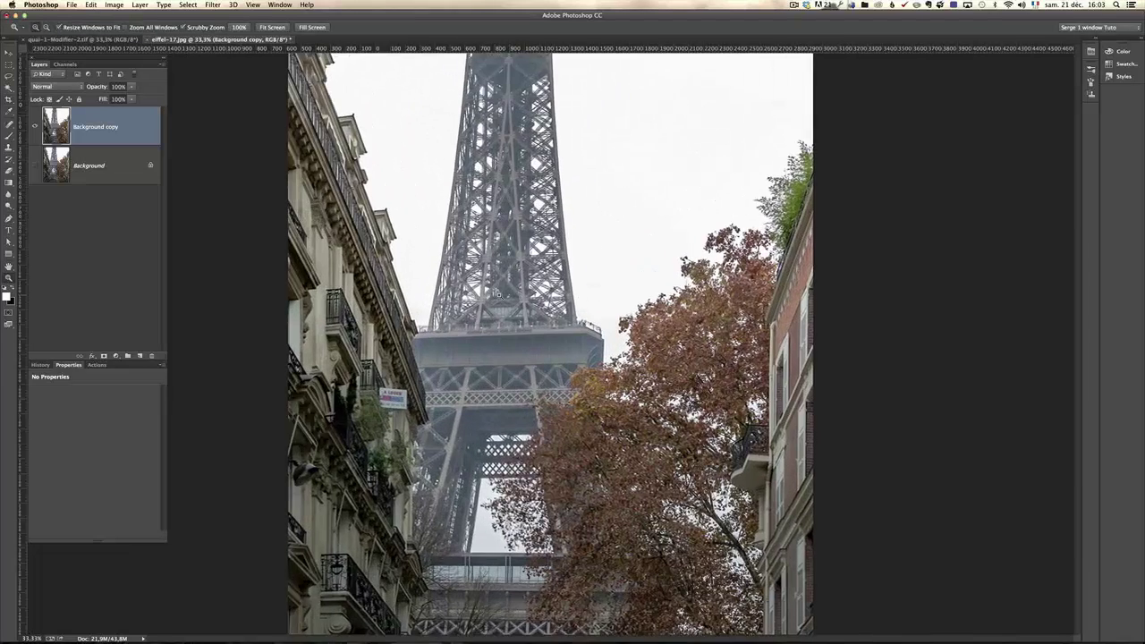
pyautogui.click(499, 295)
pyautogui.click(497, 296)
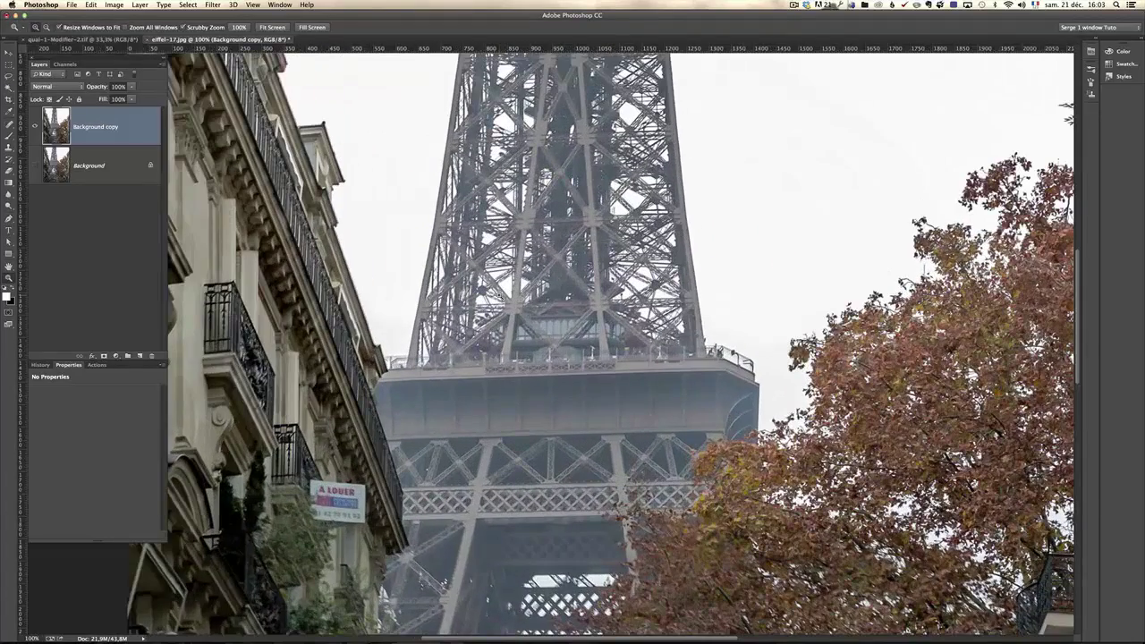
# Switch to Lightroom and send the vertical sunset sky photo bastille-11.dng from the Skies collection to Photoshop for editing
pyautogui.keyDown('alt'); pyautogui.click(498, 297); pyautogui.keyUp('alt')
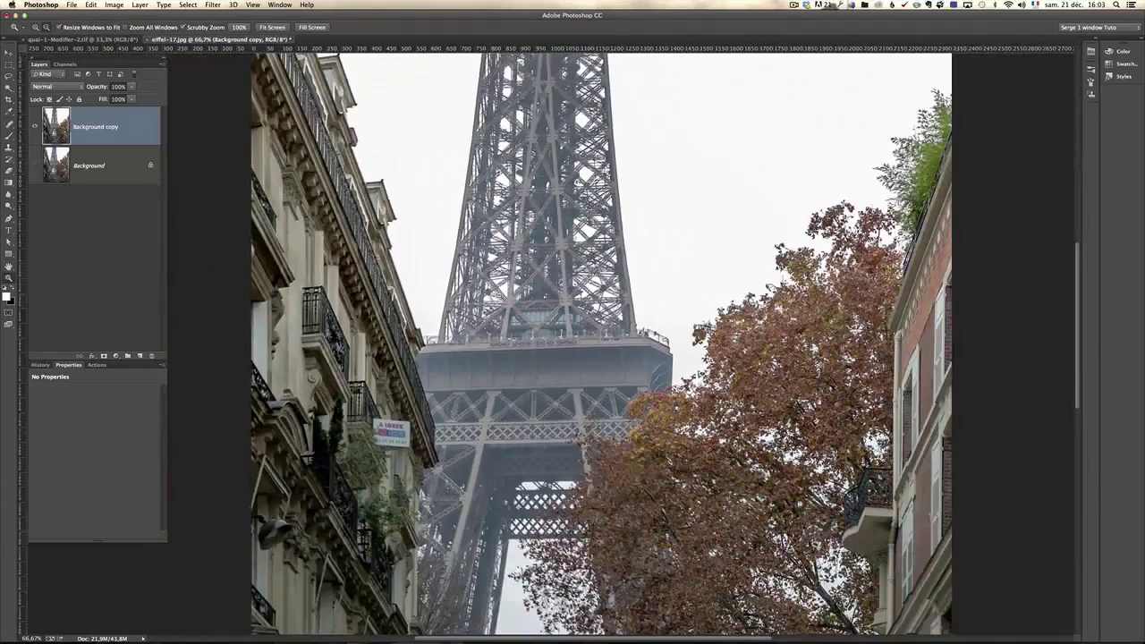
pyautogui.keyDown('alt'); pyautogui.click(497, 296); pyautogui.keyUp('alt')
pyautogui.keyDown('alt'); pyautogui.click(497, 296); pyautogui.keyUp('alt')
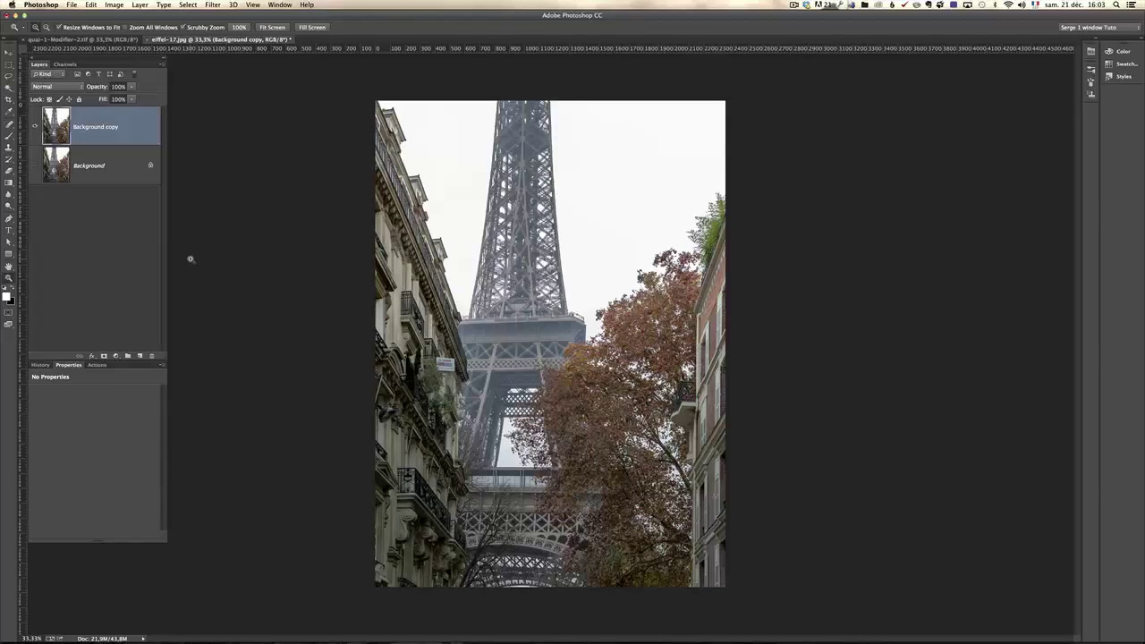
pyautogui.press('super+Tab')
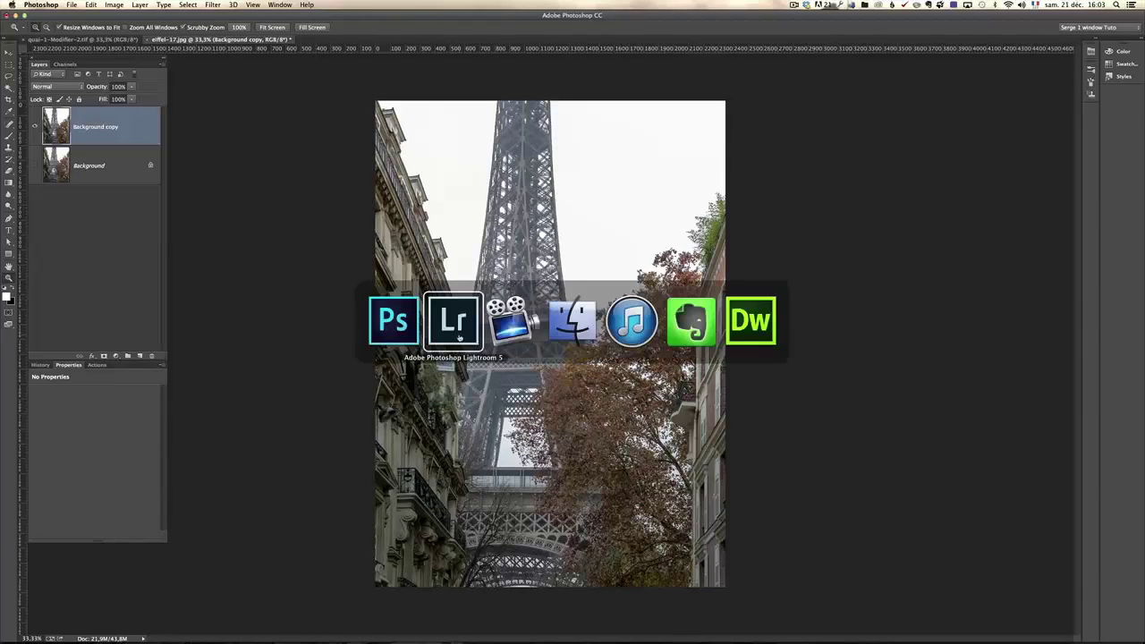
pyautogui.click(459, 336)
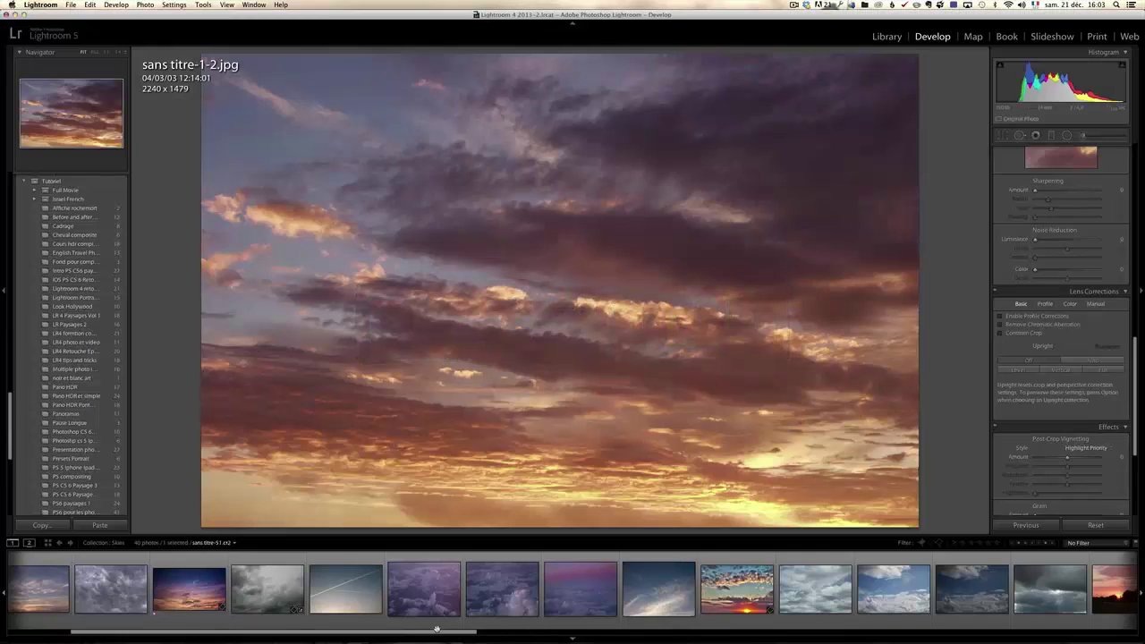
pyautogui.moveTo(437, 629); pyautogui.dragTo(939, 634)
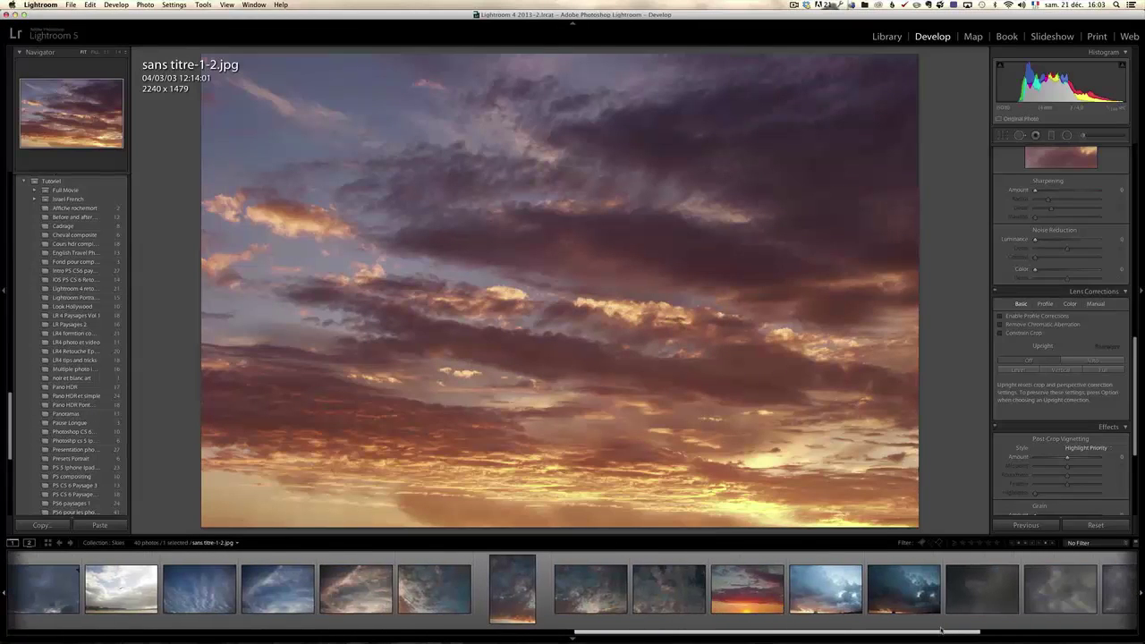
pyautogui.click(525, 594)
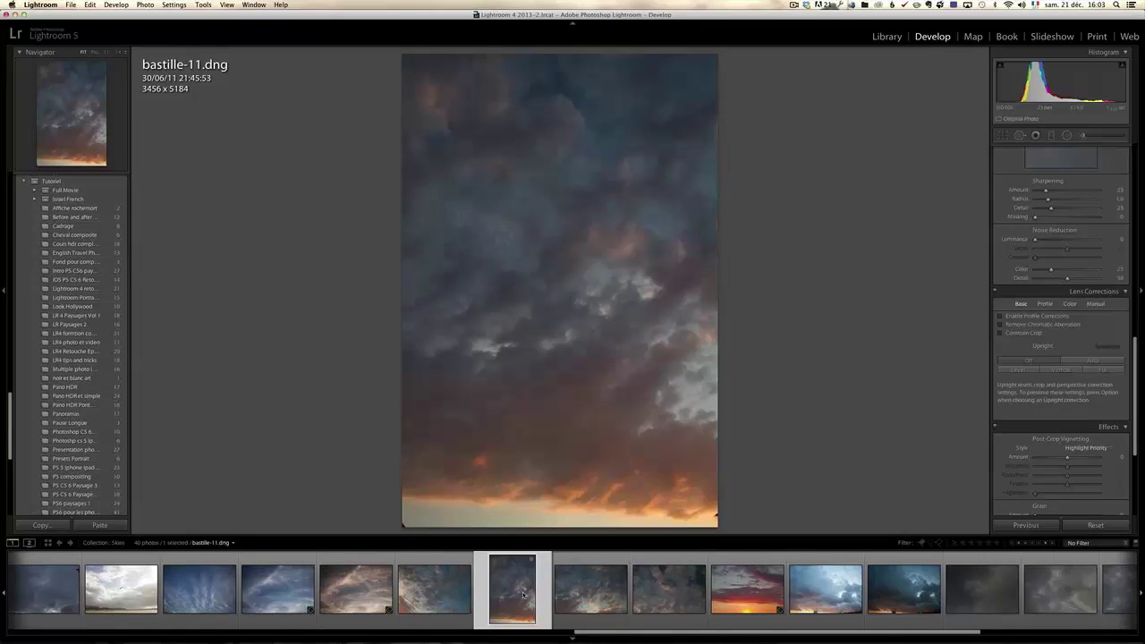
pyautogui.press('super+e')
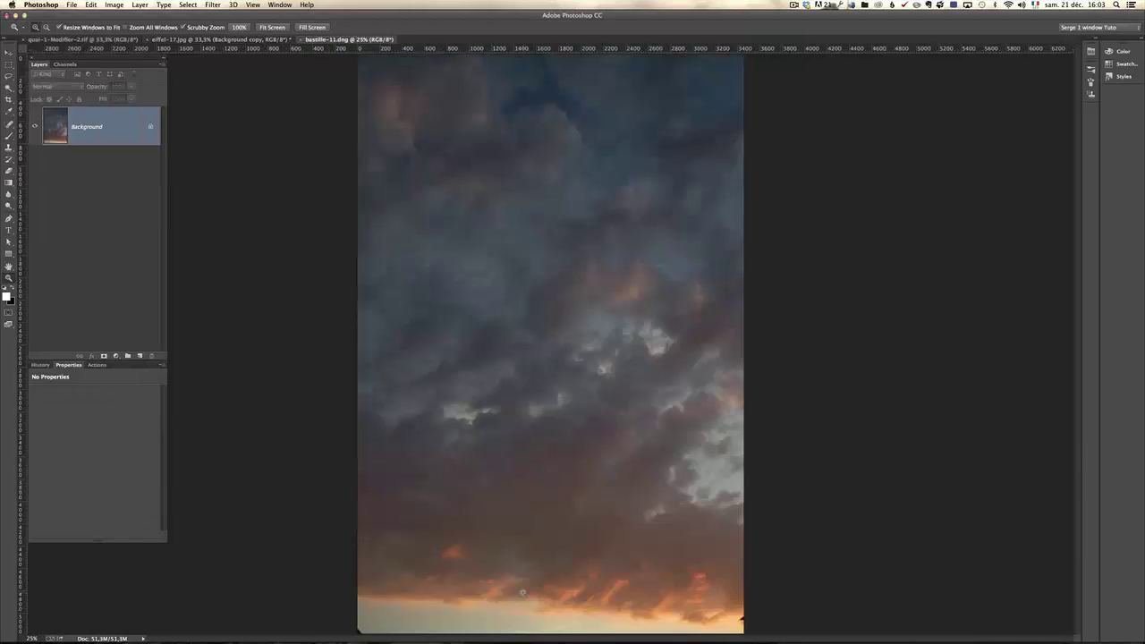
# Copy the sky photo into eiffel-17.jpg as a new layer and position it to cover the whole canvas
pyautogui.press('v')
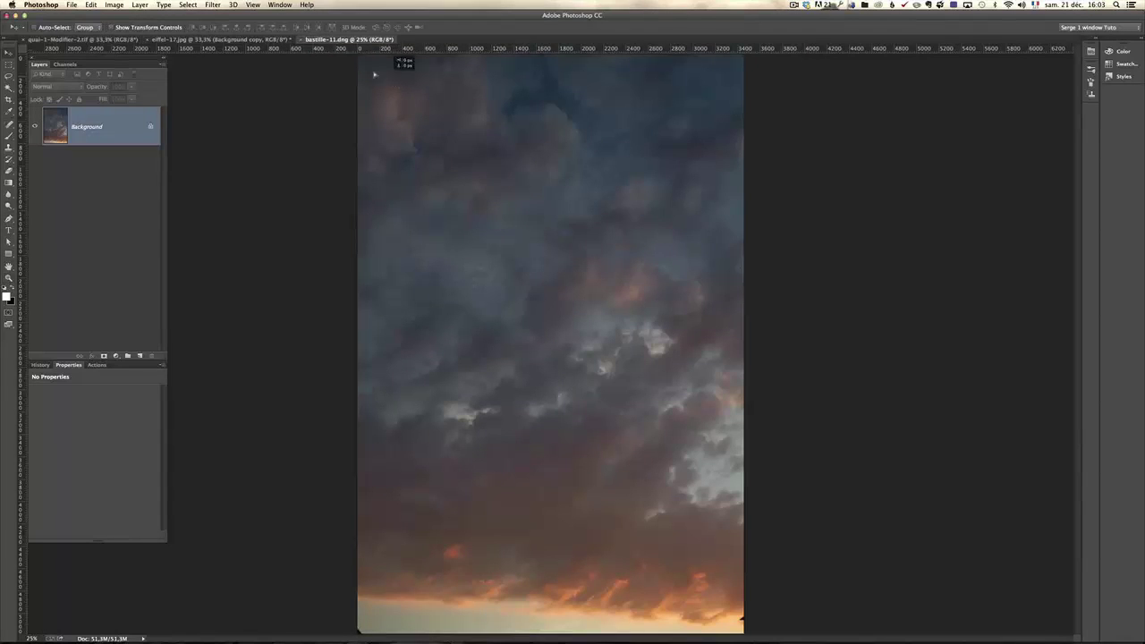
pyautogui.moveTo(374, 74); pyautogui.dragTo(280, 40)
pyautogui.moveTo(488, 160); pyautogui.dragTo(492, 163)
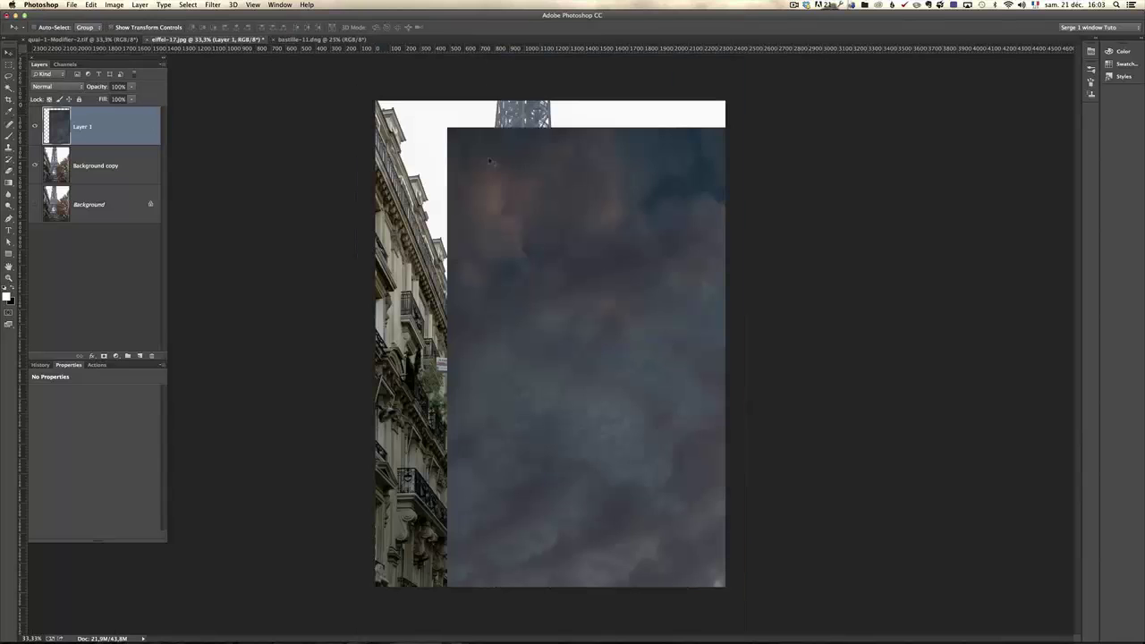
pyautogui.moveTo(590, 322); pyautogui.dragTo(476, 259)
# Scale the sky layer to 67.94% width and 62.94% height so that its edges match the canvas
pyautogui.press('z')
pyautogui.keyDown('alt'); pyautogui.click(574, 350); pyautogui.keyUp('alt')
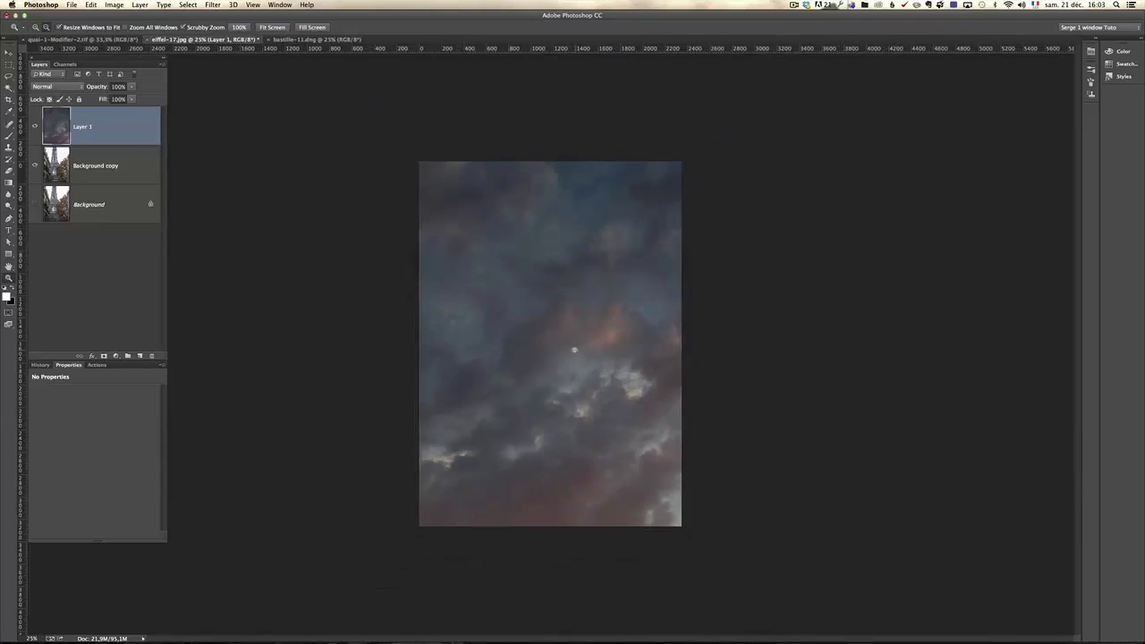
pyautogui.hotkey('ctrl', 't')
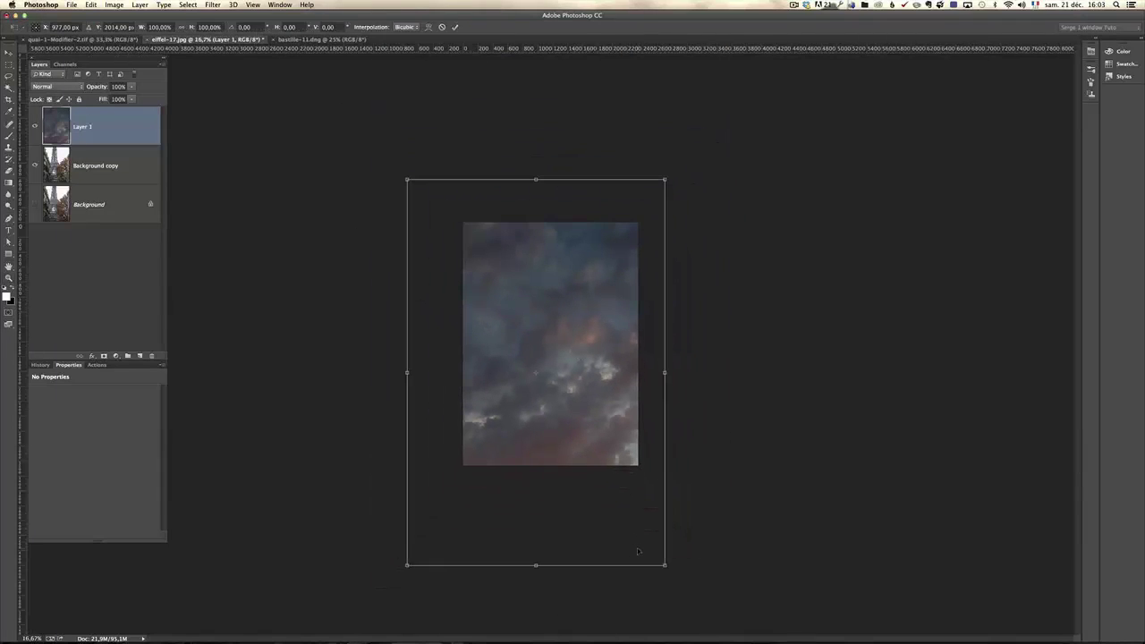
pyautogui.moveTo(408, 565); pyautogui.dragTo(462, 465)
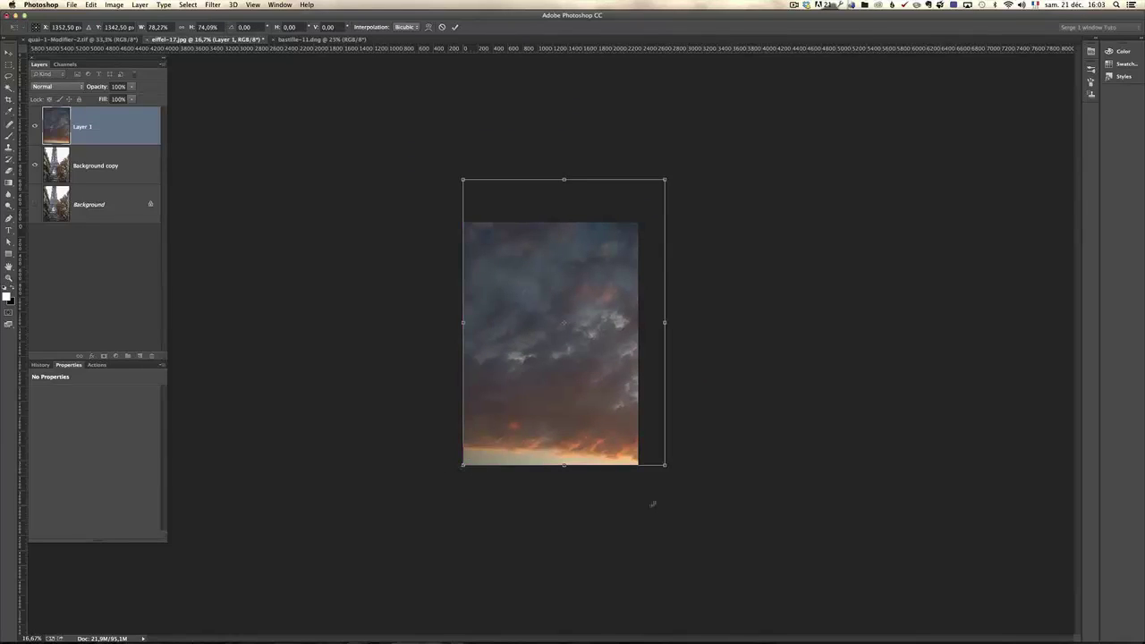
pyautogui.moveTo(664, 466); pyautogui.dragTo(638, 465)
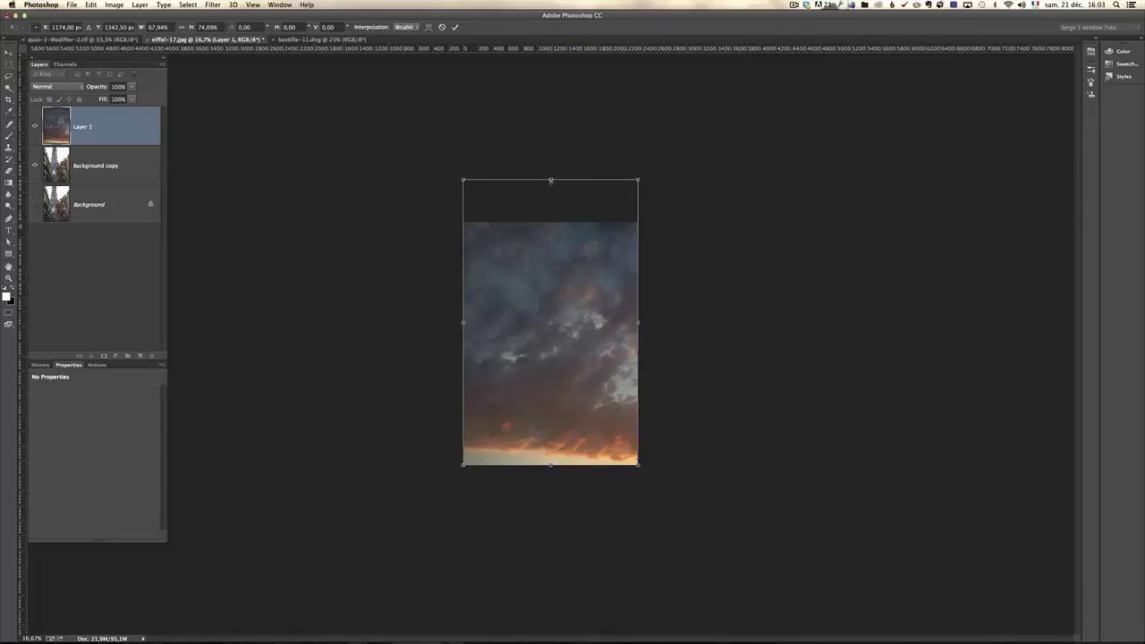
pyautogui.moveTo(550, 180); pyautogui.dragTo(551, 222)
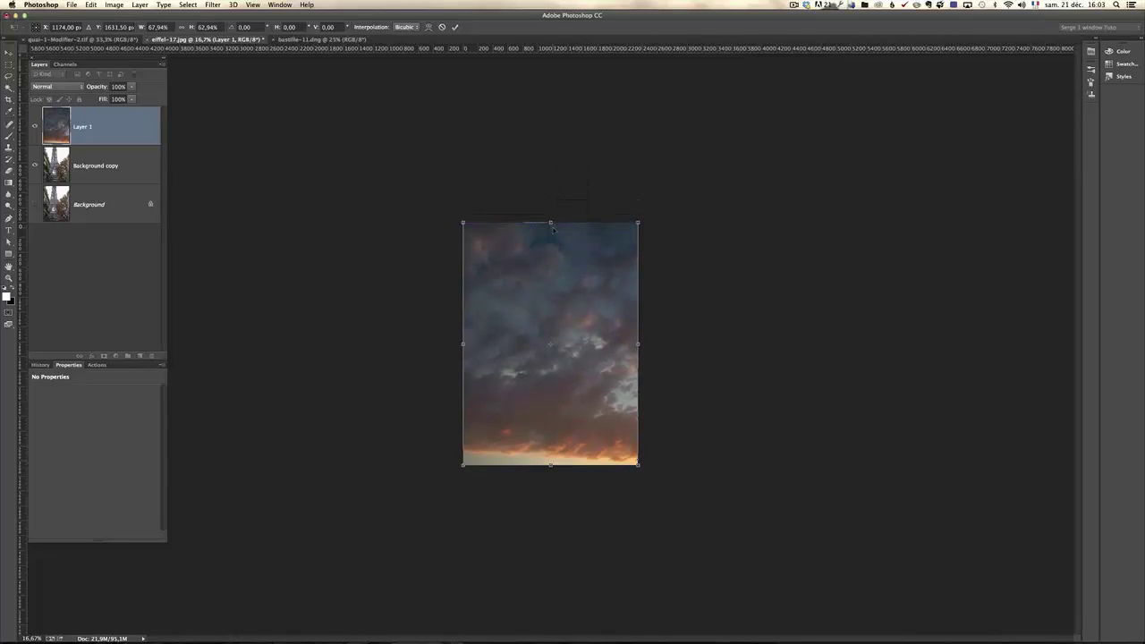
pyautogui.press('Return')
# Set the sky layer's blending mode to Multiply and inspect how the sky blends with the tower and trees
pyautogui.press('z')
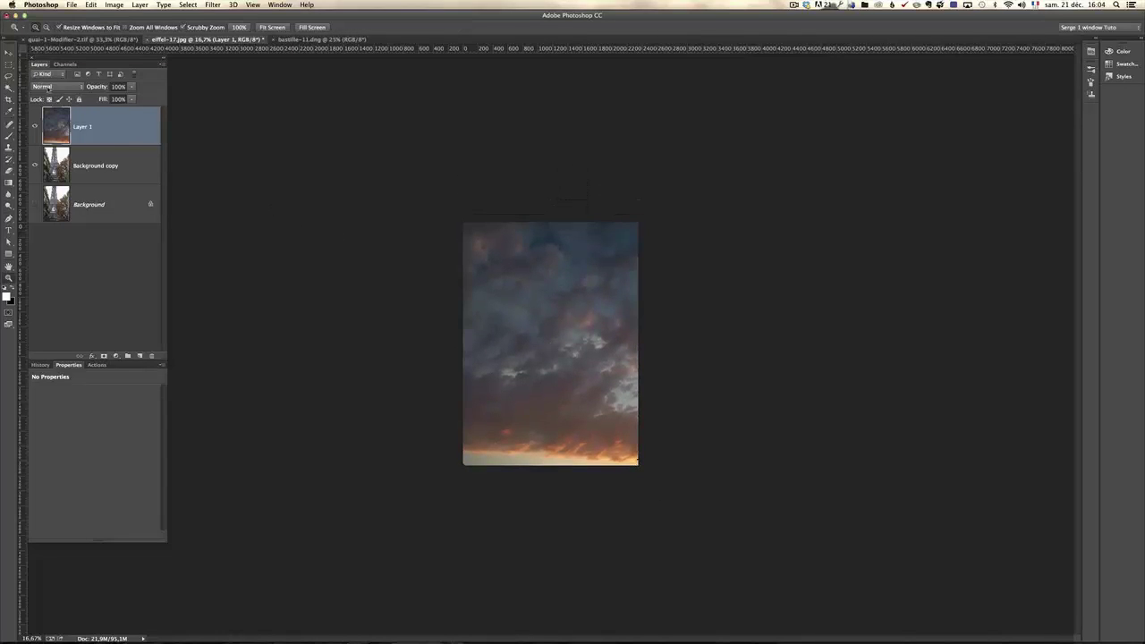
pyautogui.click(46, 86)
pyautogui.click(52, 116)
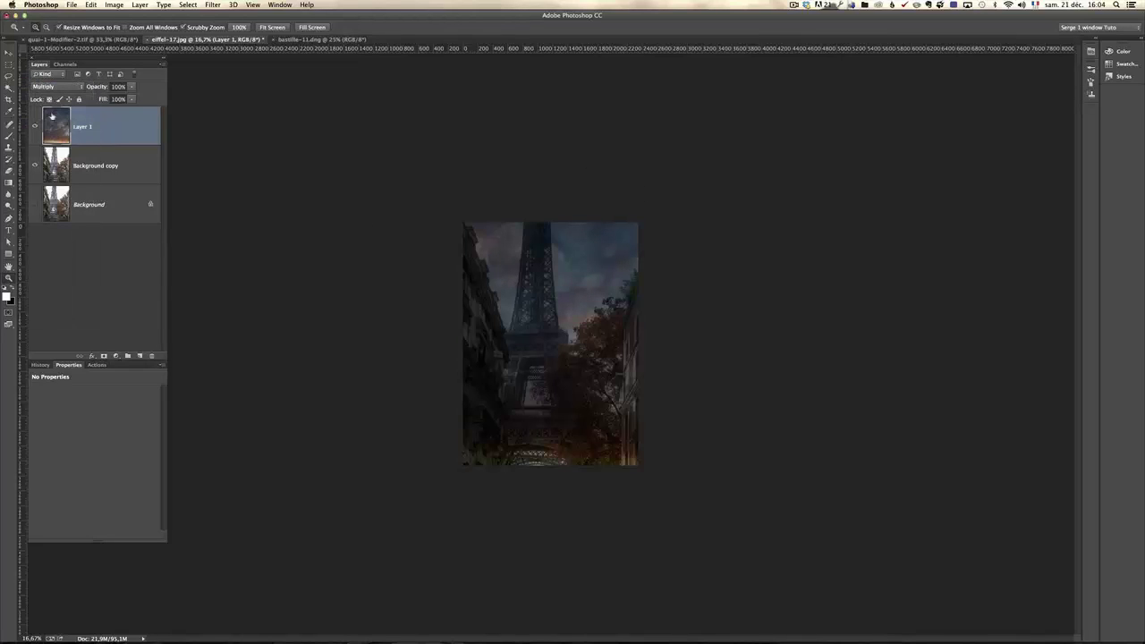
pyautogui.click(529, 340)
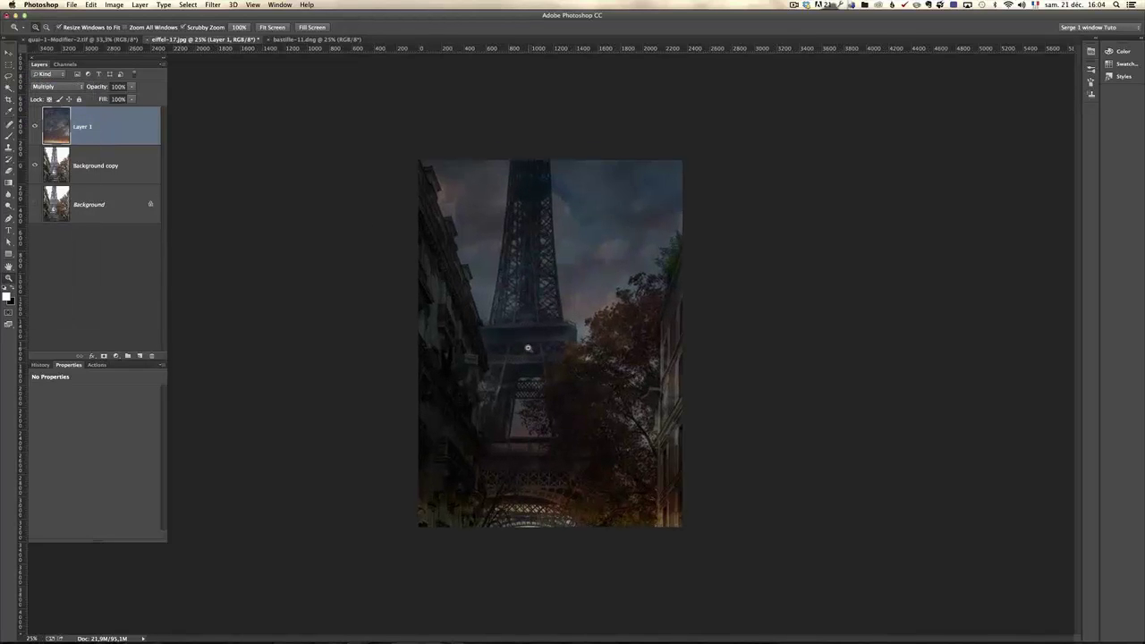
pyautogui.click(528, 358)
pyautogui.click(523, 394)
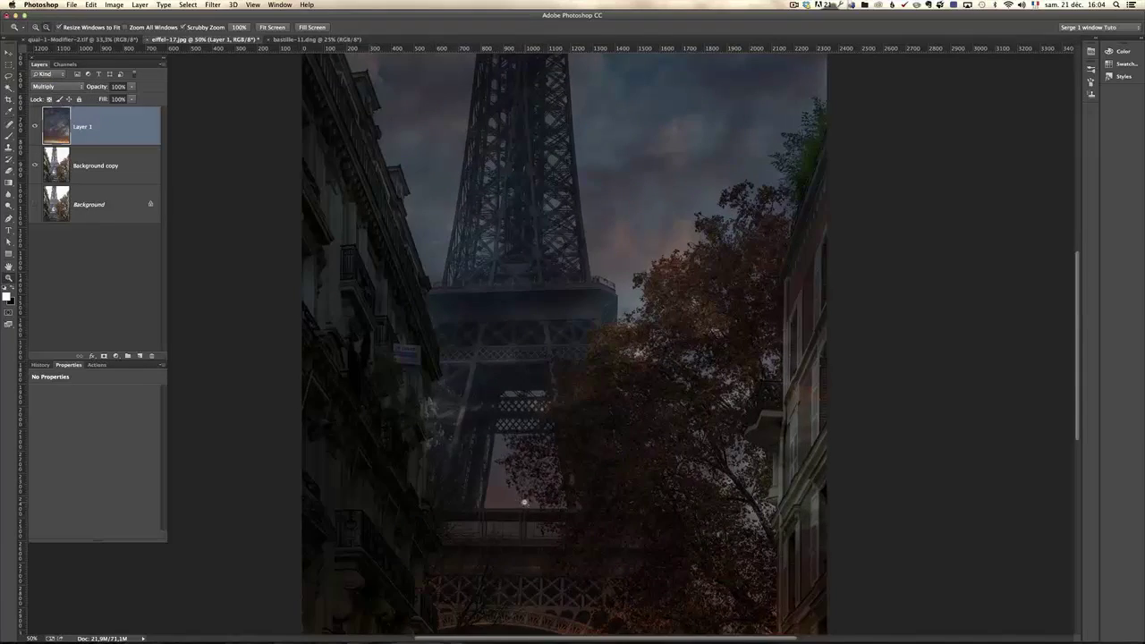
pyautogui.keyDown('alt'); pyautogui.click(521, 506); pyautogui.keyUp('alt')
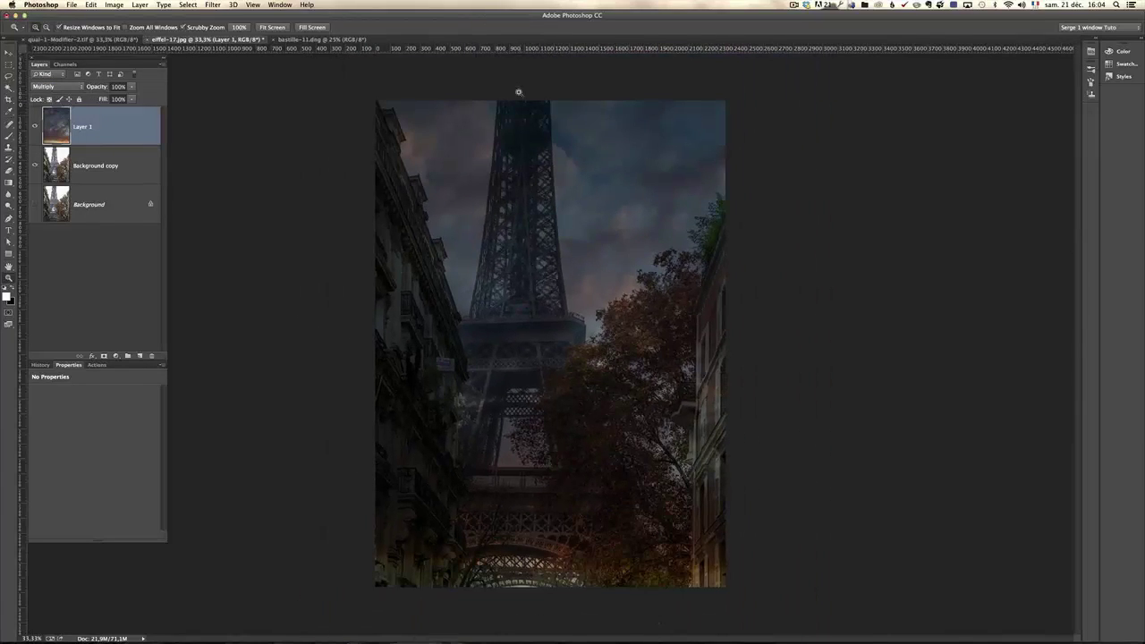
# Add a Black & White adjustment layer with the Default preset above the sky and compare the image with and without it
pyautogui.click(115, 356)
pyautogui.click(142, 450)
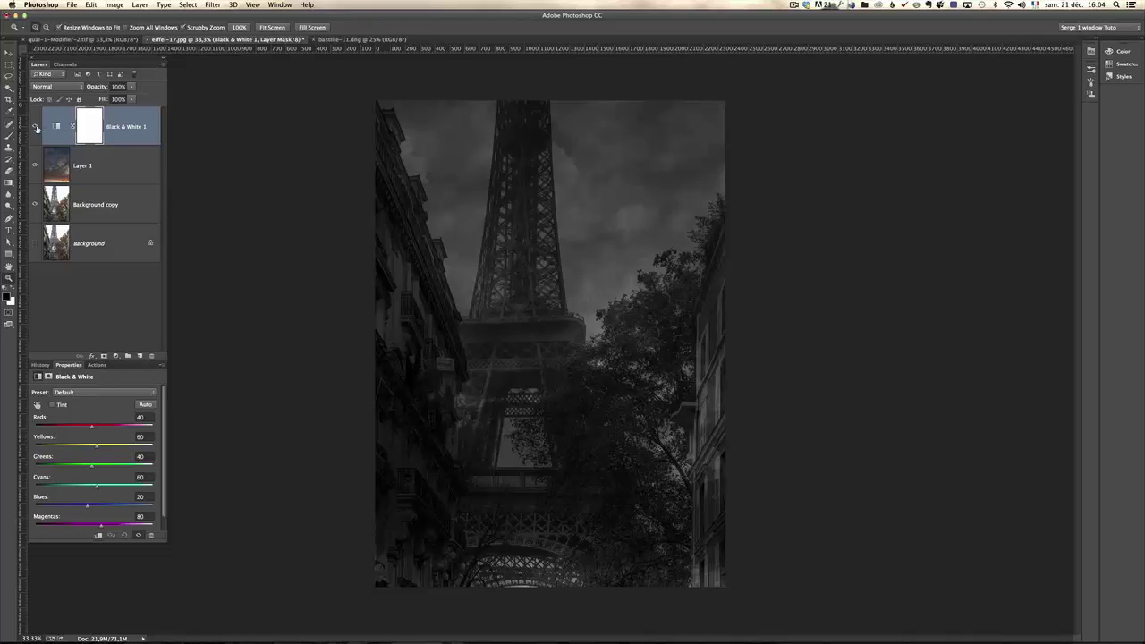
pyautogui.click(35, 127)
pyautogui.click(35, 127)
# Hide the Black & White adjustment and the sunset sky layer, and make Background copy the active layer
pyautogui.click(34, 128)
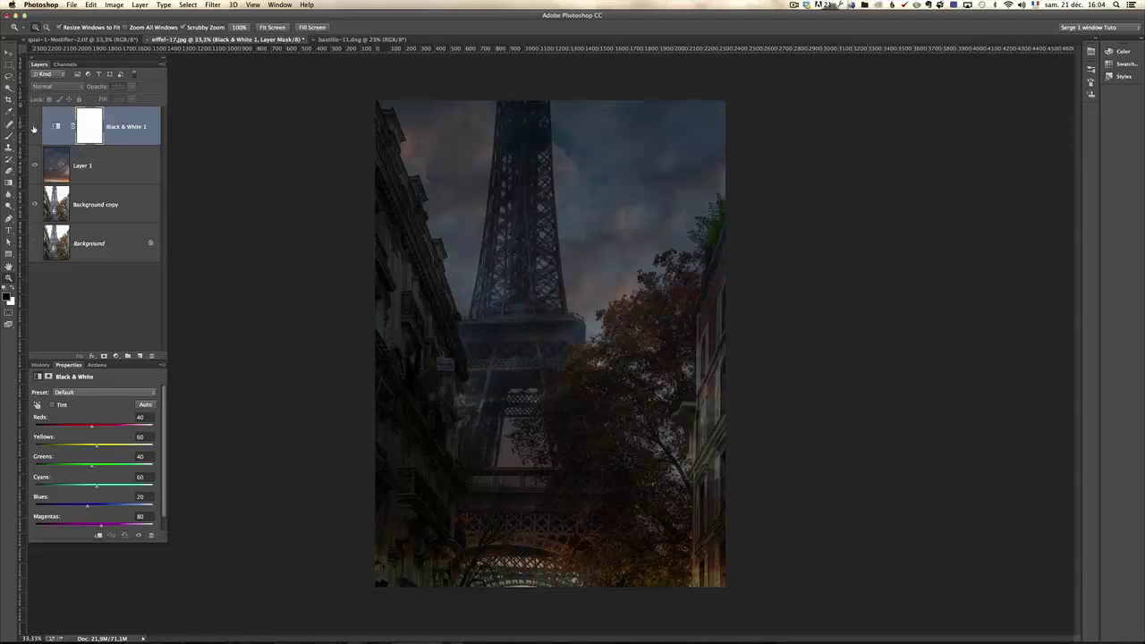
pyautogui.click(36, 165)
pyautogui.click(105, 209)
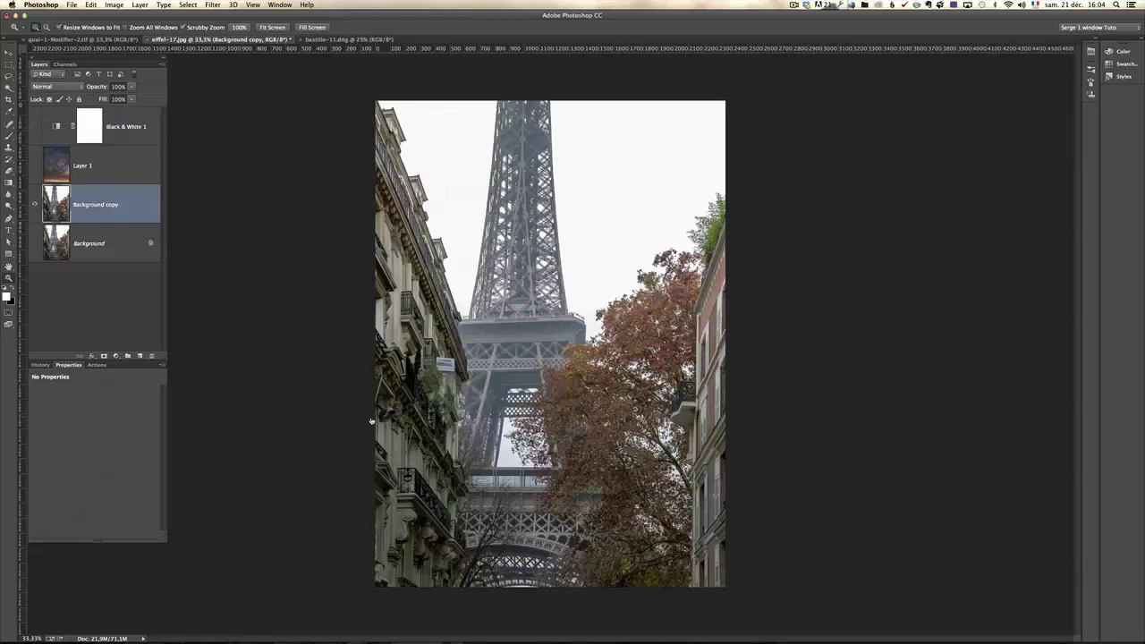
# Switch to Lightroom, compare the sky photos pano-8.dng and conciergerie-1.cr2, and open pano-8.dng in Photoshop
pyautogui.press('super+Tab')
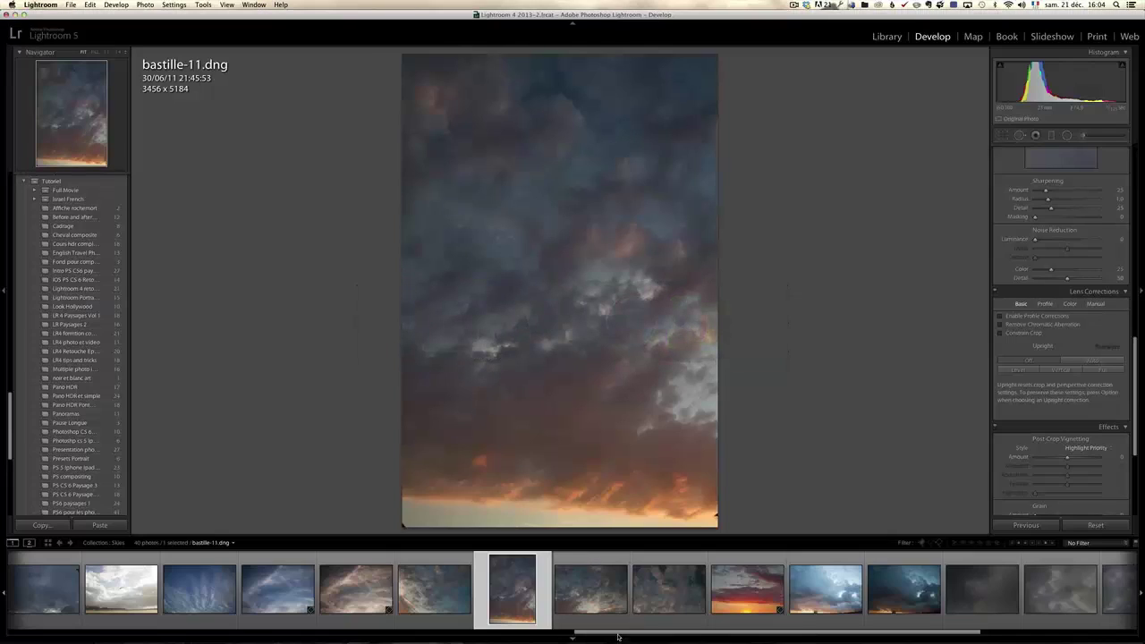
pyautogui.moveTo(619, 633); pyautogui.dragTo(854, 642)
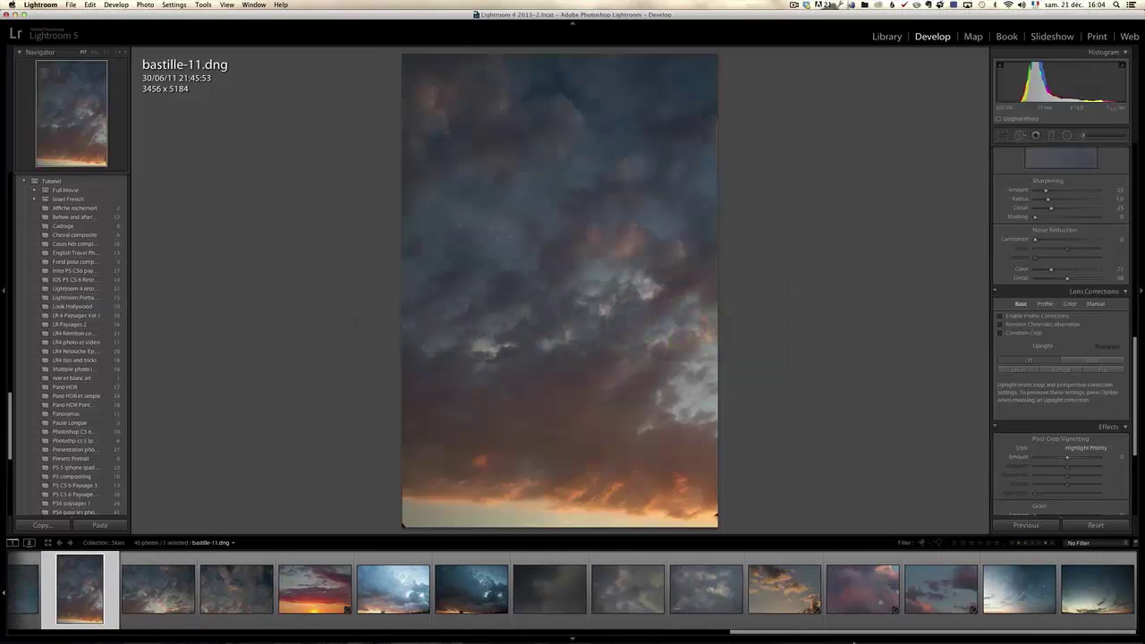
pyautogui.moveTo(817, 639)
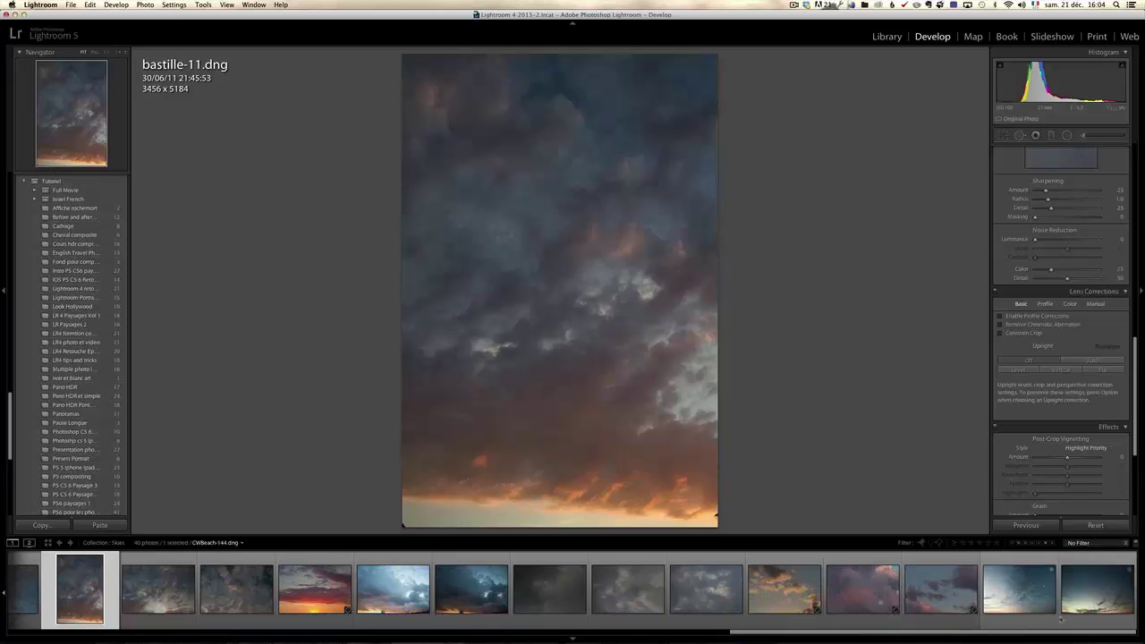
pyautogui.moveTo(1011, 634); pyautogui.dragTo(444, 642)
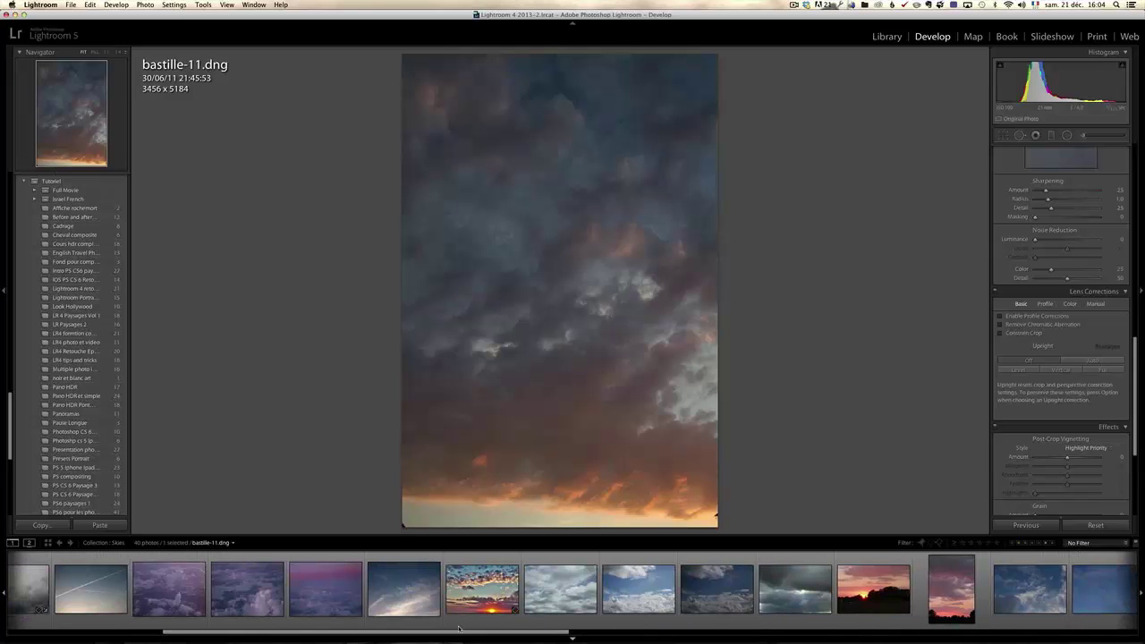
pyautogui.moveTo(512, 628); pyautogui.dragTo(358, 626)
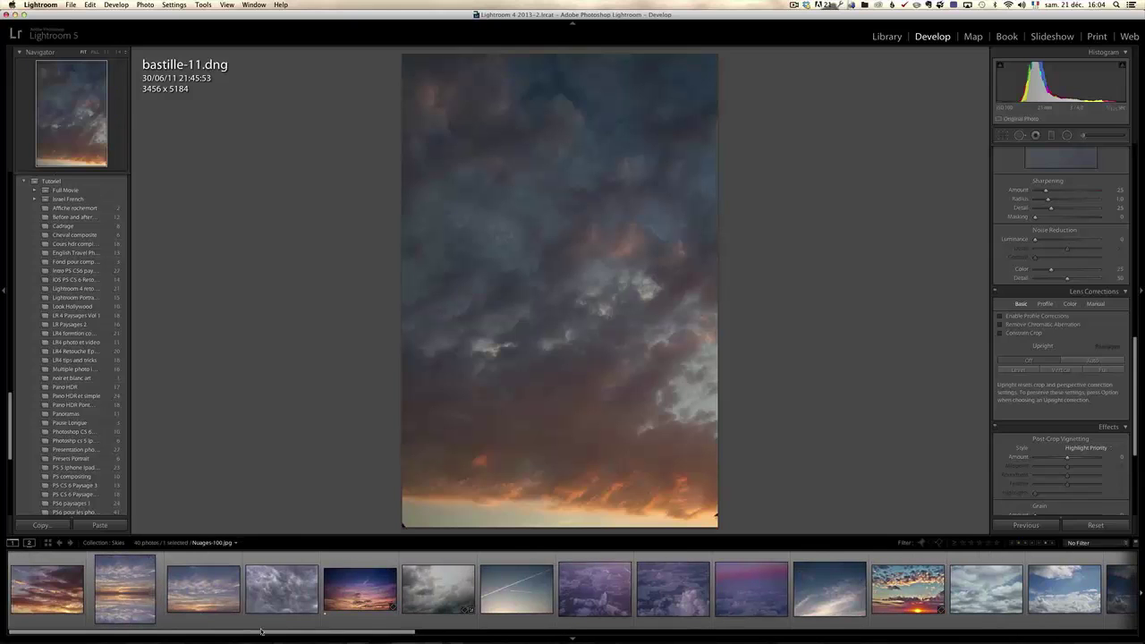
pyautogui.moveTo(288, 633); pyautogui.dragTo(583, 625)
pyautogui.click(617, 588)
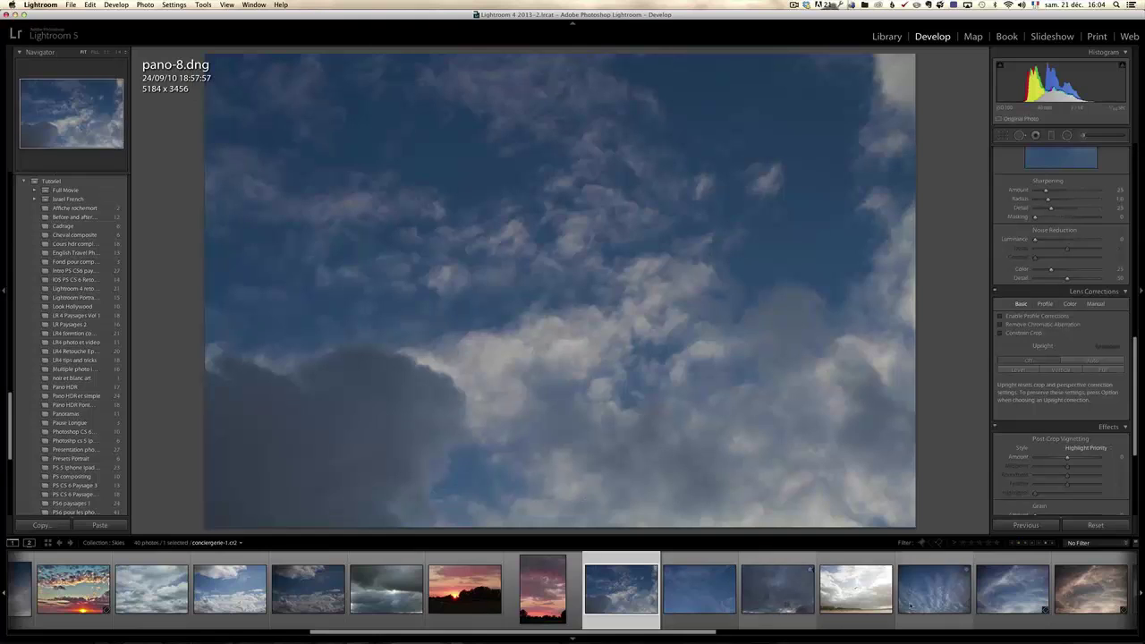
pyautogui.click(923, 598)
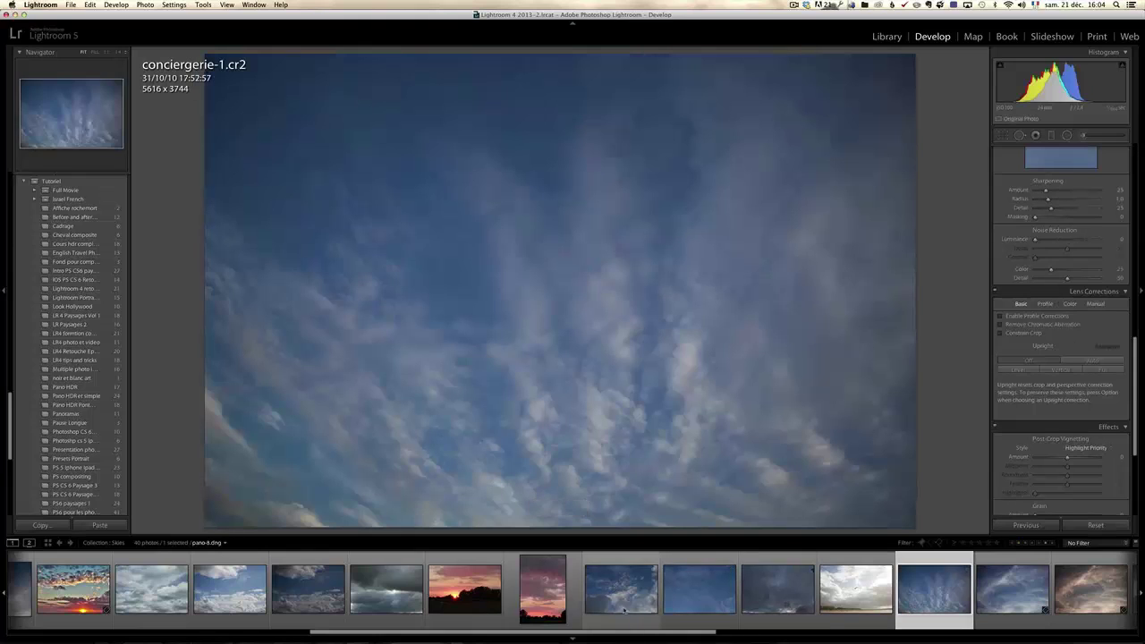
pyautogui.click(625, 608)
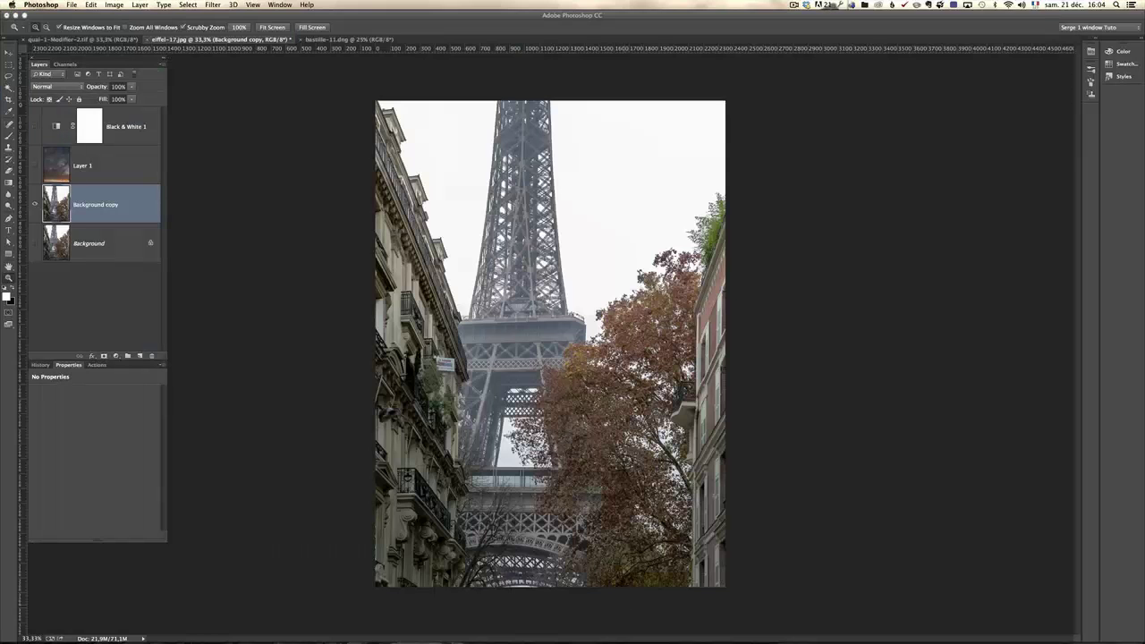
# Copy the pano-8.dng sky into eiffel-17.jpg directly above Background copy and shift it up to the canvas's upper edge
pyautogui.press('v')
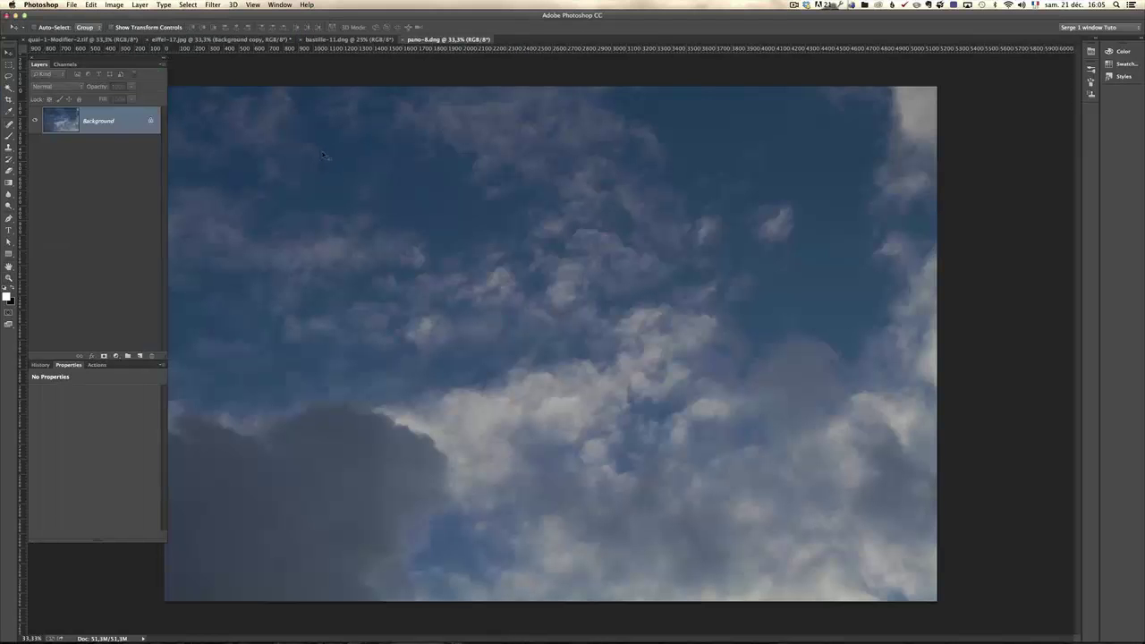
pyautogui.click(179, 40)
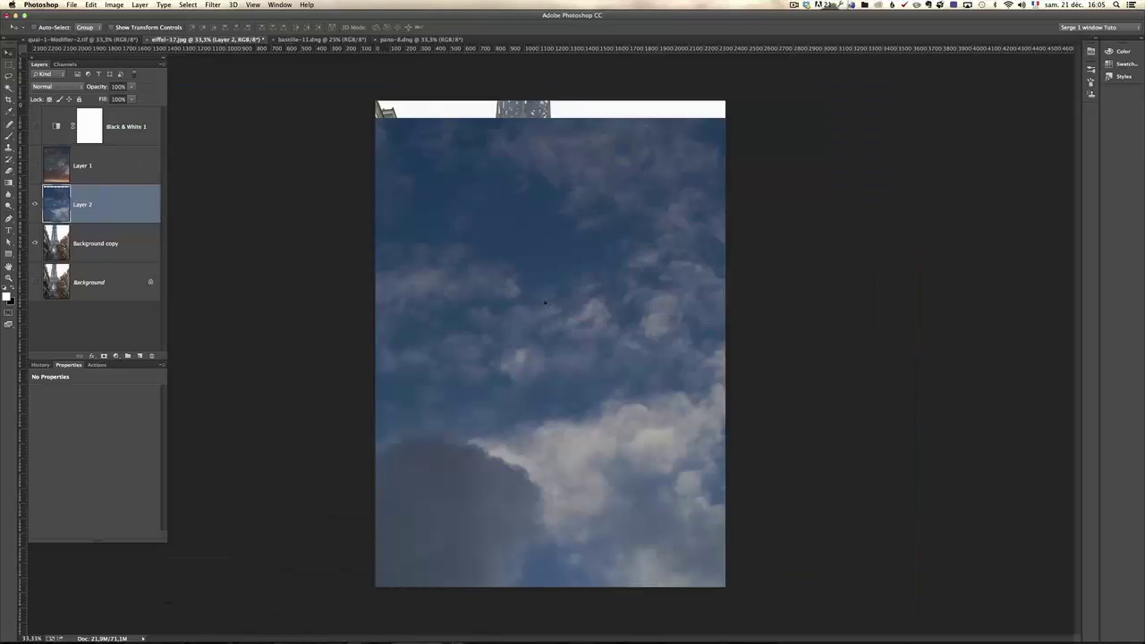
pyautogui.moveTo(492, 255); pyautogui.dragTo(494, 219)
# Scale the pano-8.dng sky layer to about 77% width and 105% height and set its blending mode to Multiply
pyautogui.press('z')
pyautogui.keyDown('alt'); pyautogui.click(522, 313); pyautogui.keyUp('alt')
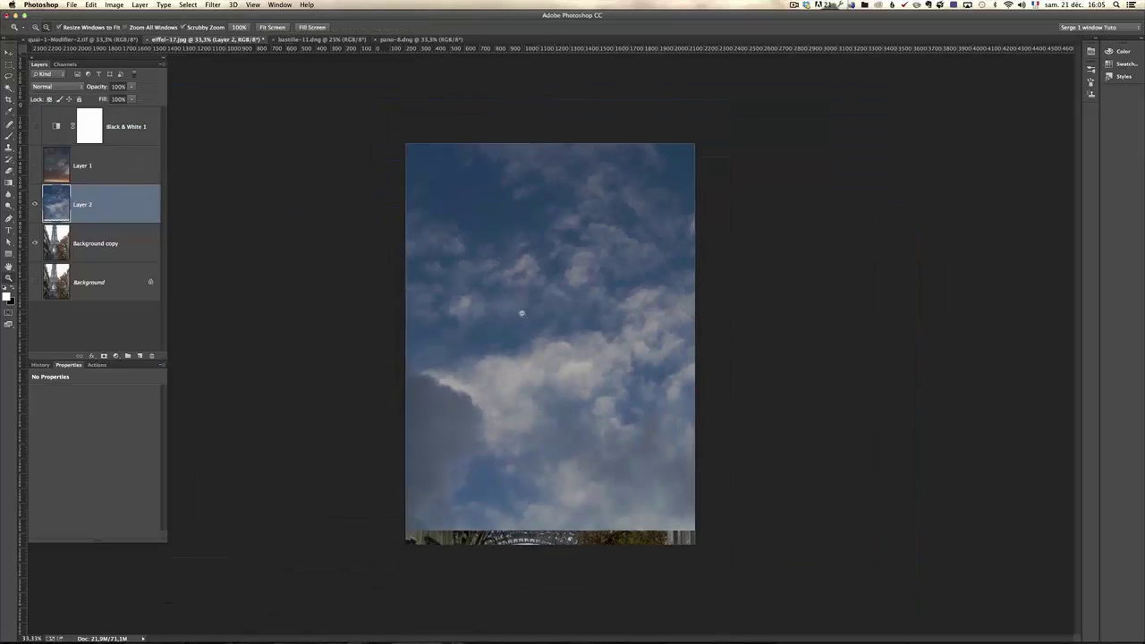
pyautogui.keyDown('alt'); pyautogui.click(522, 313); pyautogui.keyUp('alt')
pyautogui.hotkey('ctrl', 't')
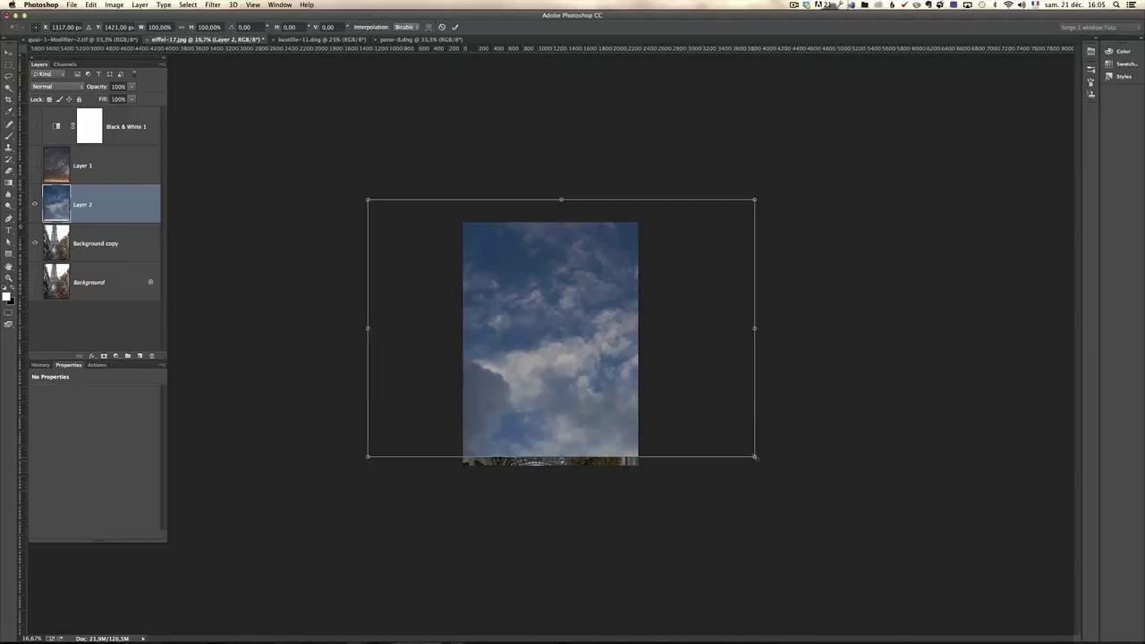
pyautogui.moveTo(756, 457); pyautogui.dragTo(664, 470)
pyautogui.click(80, 87)
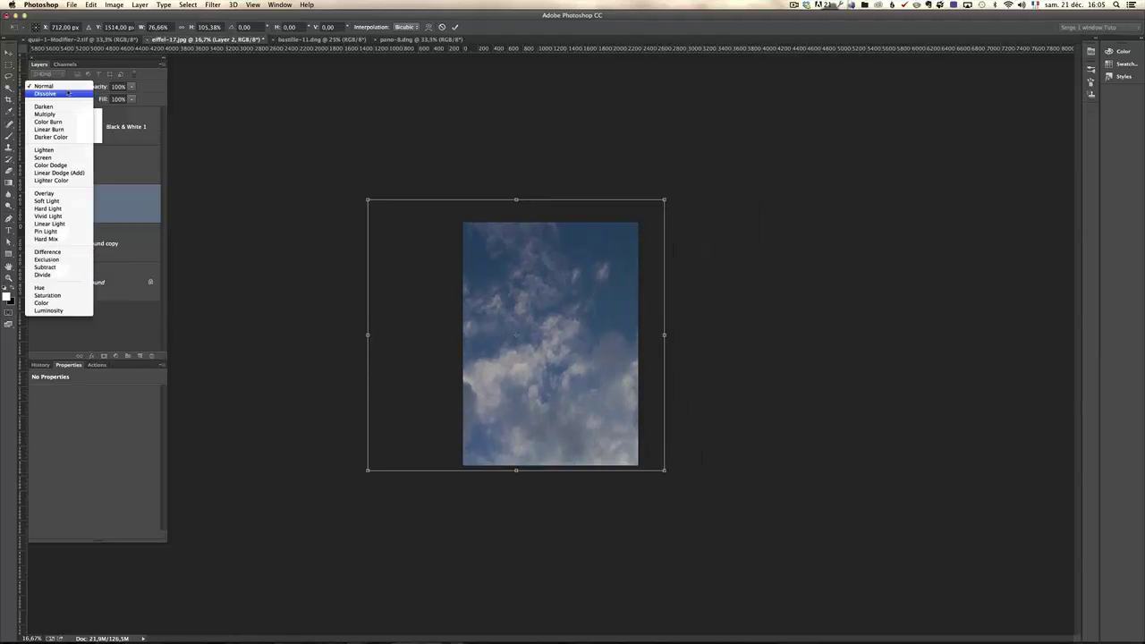
pyautogui.click(49, 113)
# Reposition the blue sky over the tower and narrow it to about 68% width and 98% height, covering the canvas
pyautogui.moveTo(642, 424); pyautogui.dragTo(620, 395)
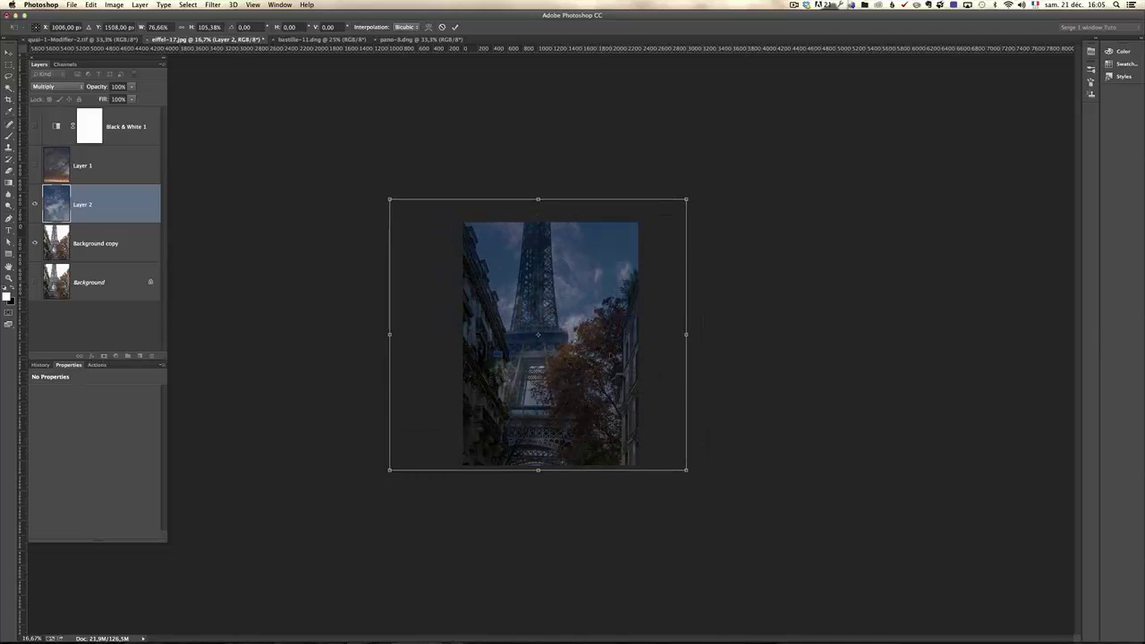
pyautogui.moveTo(686, 199); pyautogui.dragTo(638, 213)
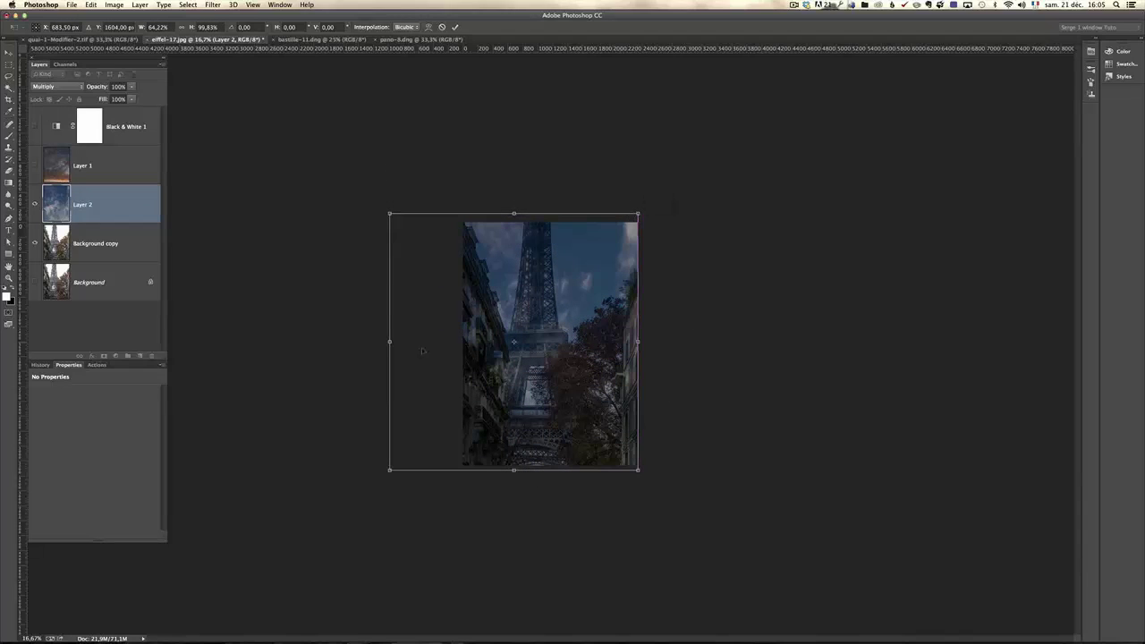
pyautogui.moveTo(389, 341)
pyautogui.mouseDown()
pyautogui.moveTo(465, 339)
pyautogui.moveTo(374, 345)
pyautogui.mouseUp()
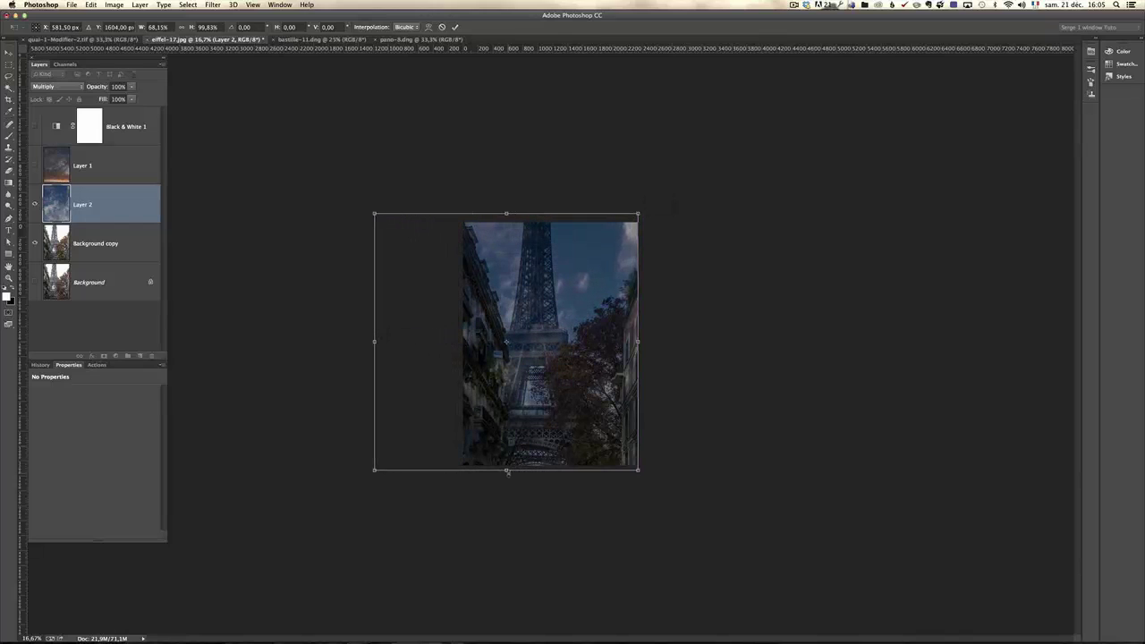
pyautogui.moveTo(507, 472); pyautogui.dragTo(514, 466)
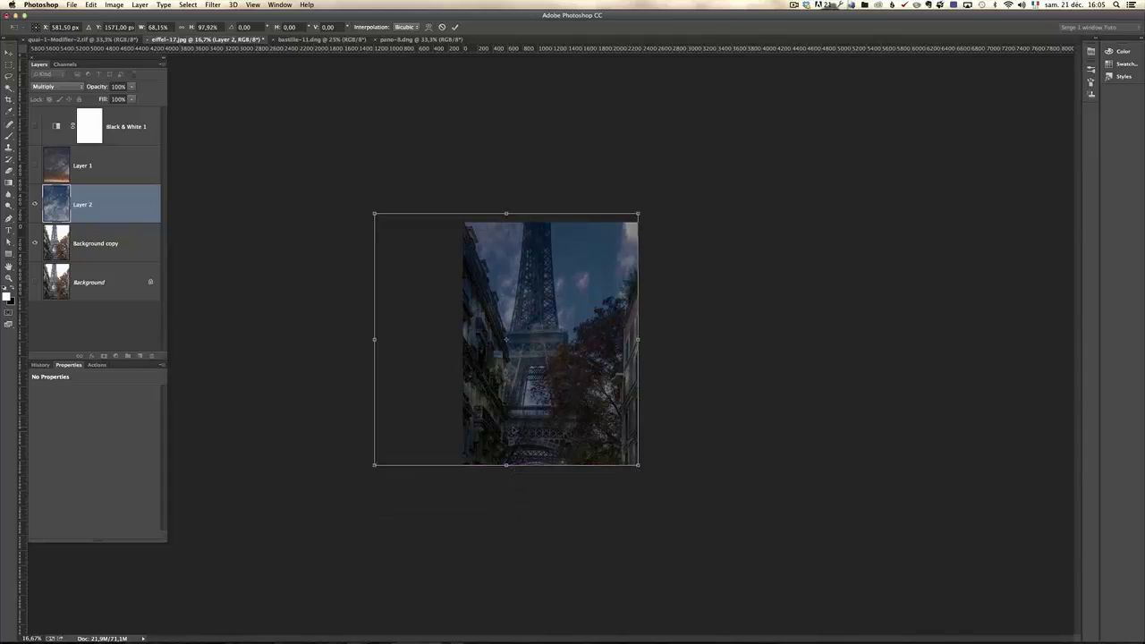
pyautogui.press('Return')
# Show the sunset sky layer in place of the blue sky layer and examine how it blends with the tower
pyautogui.click(36, 166)
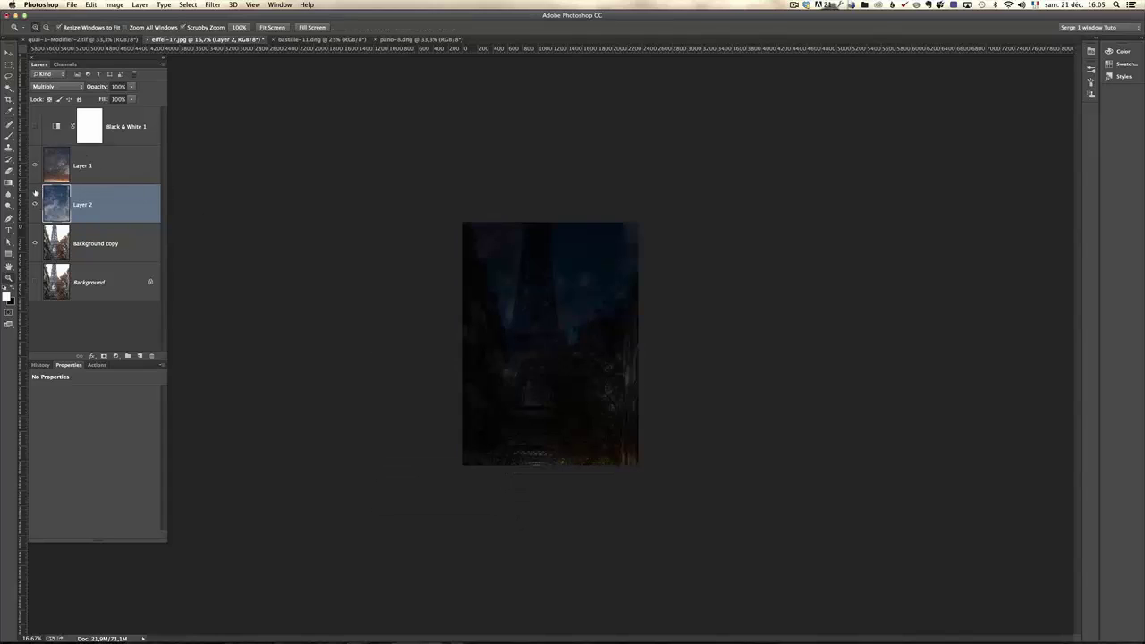
pyautogui.click(35, 204)
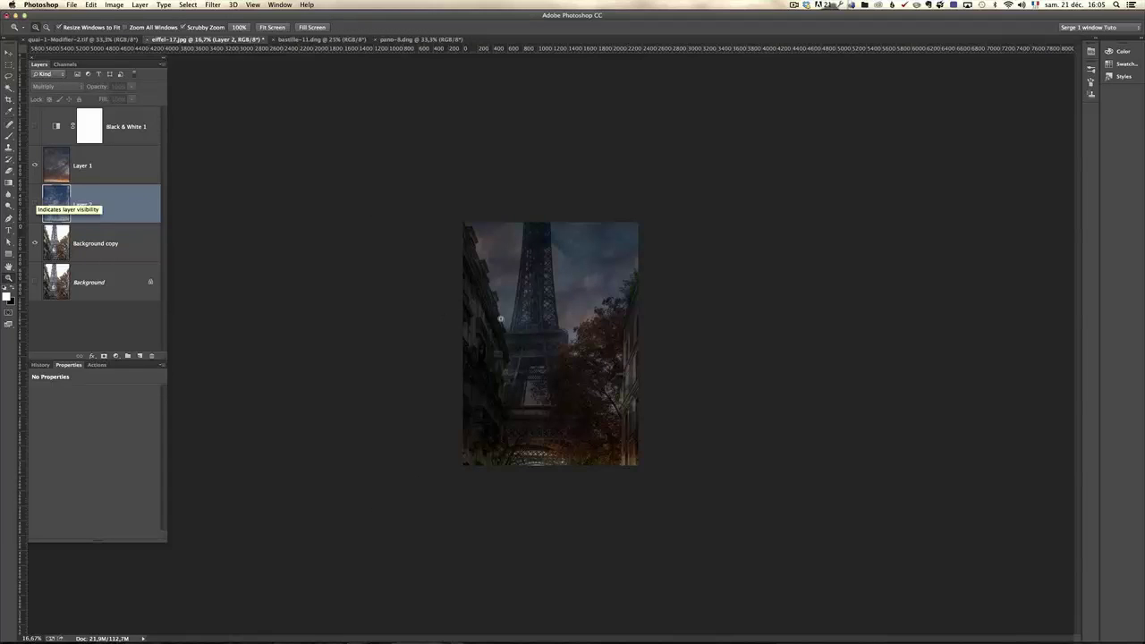
pyautogui.click(541, 311)
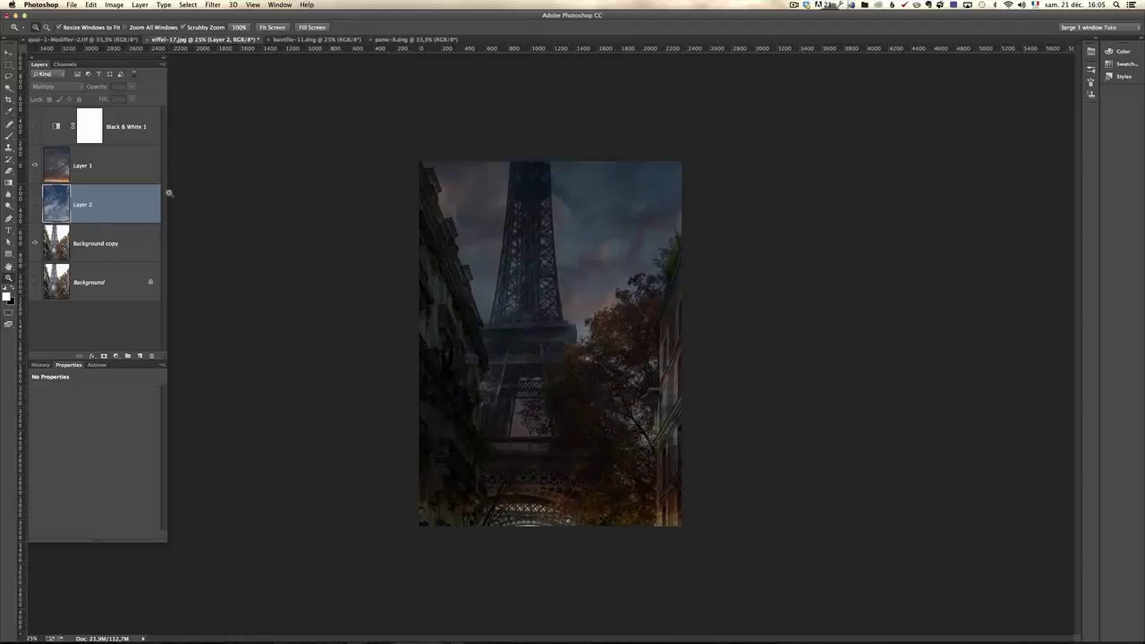
pyautogui.click(455, 289)
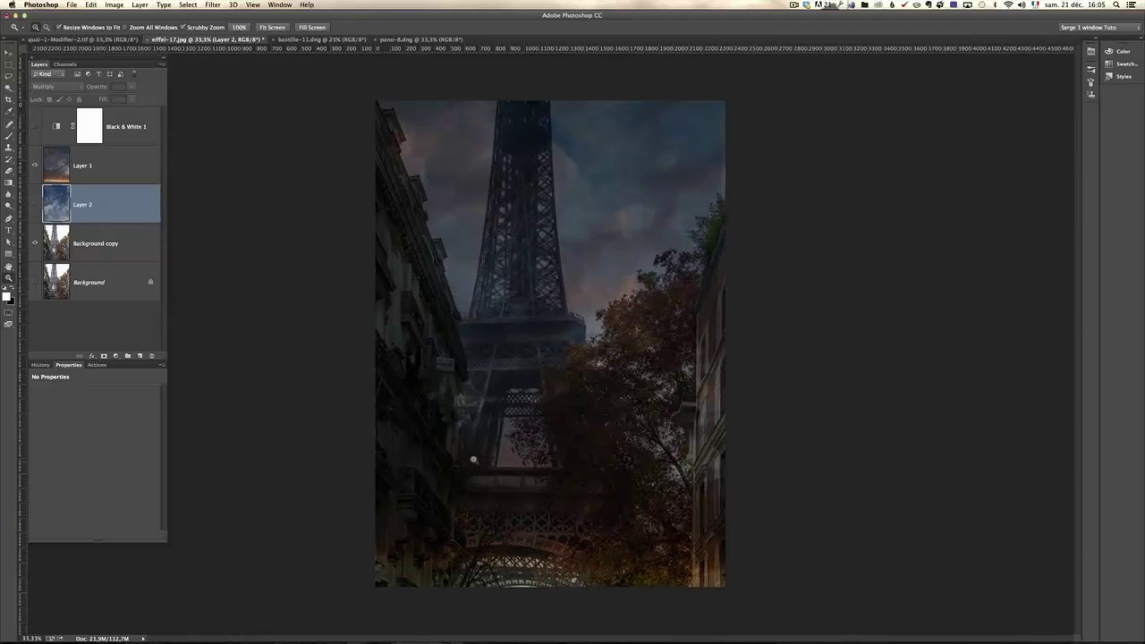
pyautogui.click(552, 377)
pyautogui.keyDown('alt'); pyautogui.click(508, 352); pyautogui.keyUp('alt')
pyautogui.keyDown('alt'); pyautogui.click(508, 352); pyautogui.keyUp('alt')
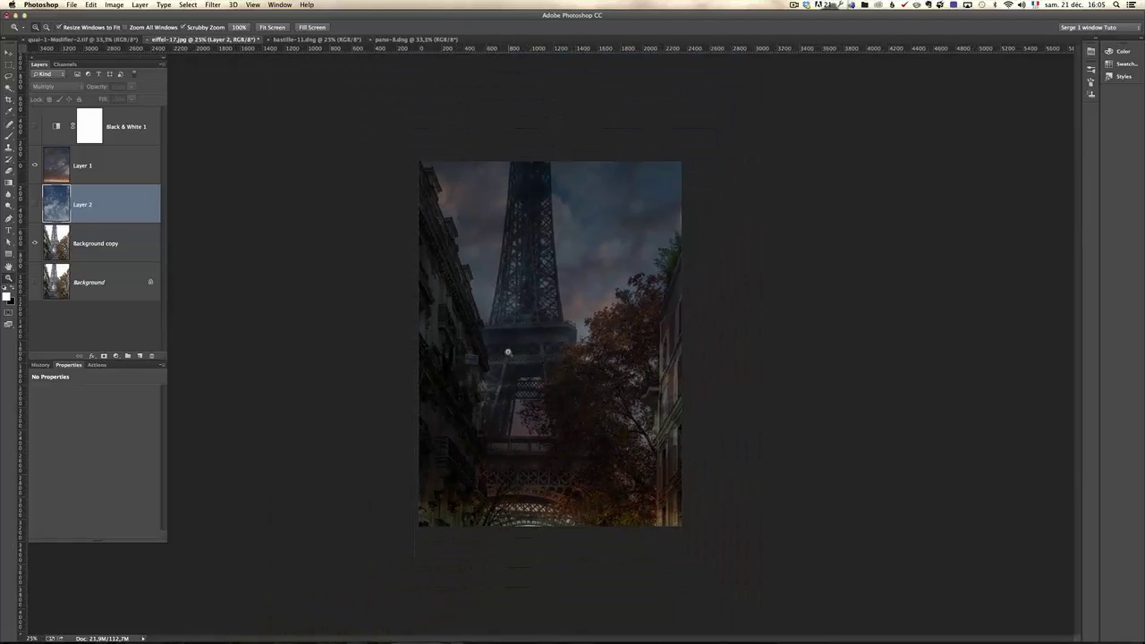
# Hide the sunset sky layer, then switch to Lightroom and open the cloud photo ponttf1-10.dng in Photoshop
pyautogui.click(86, 179)
pyautogui.click(35, 165)
pyautogui.press('super+Tab')
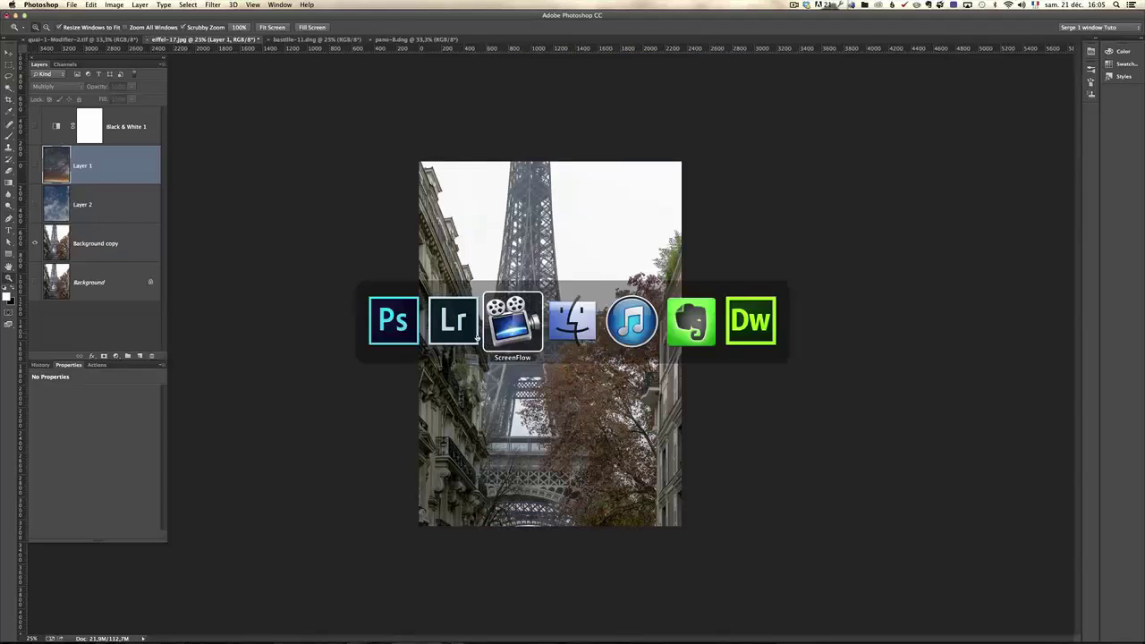
pyautogui.moveTo(630, 629); pyautogui.dragTo(921, 640)
pyautogui.click(778, 586)
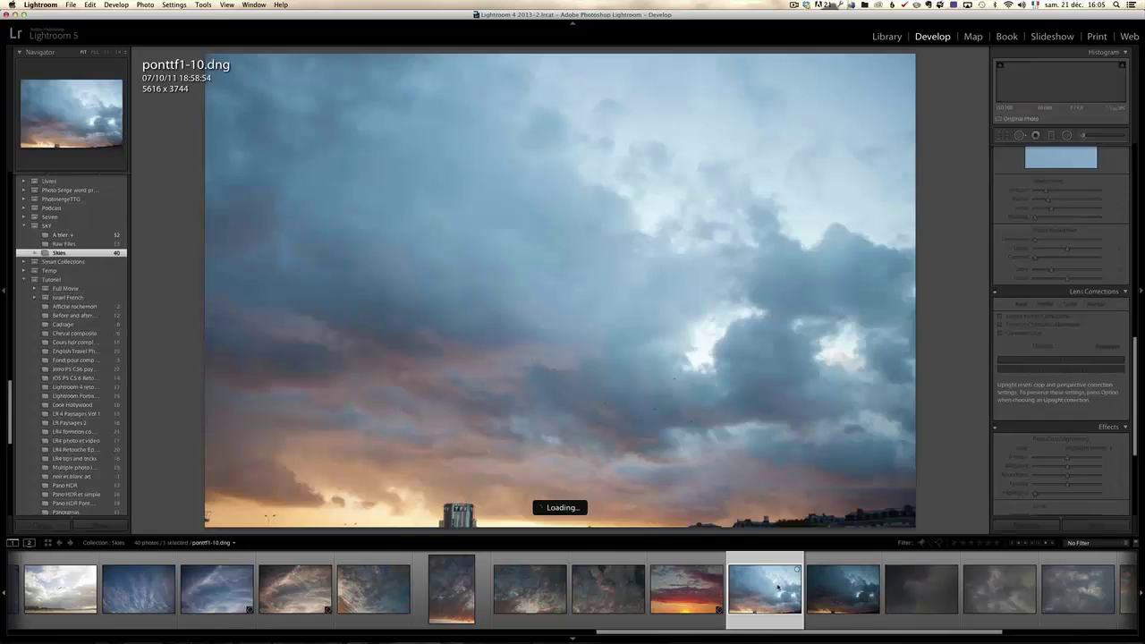
pyautogui.rightClick(779, 586)
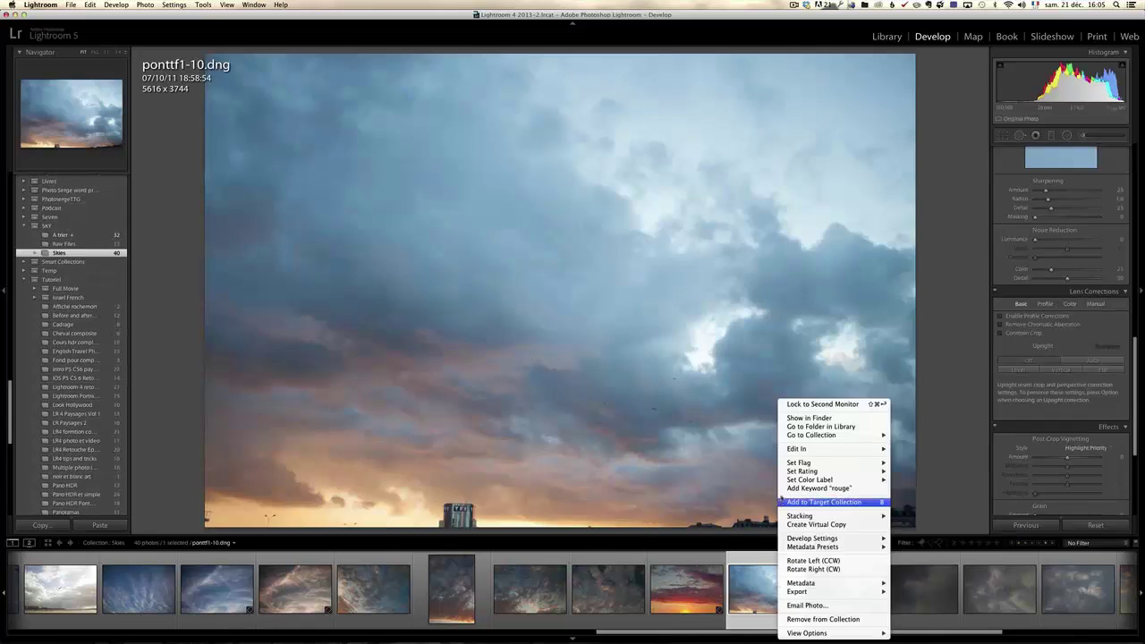
pyautogui.moveTo(832, 452)
pyautogui.click(944, 450)
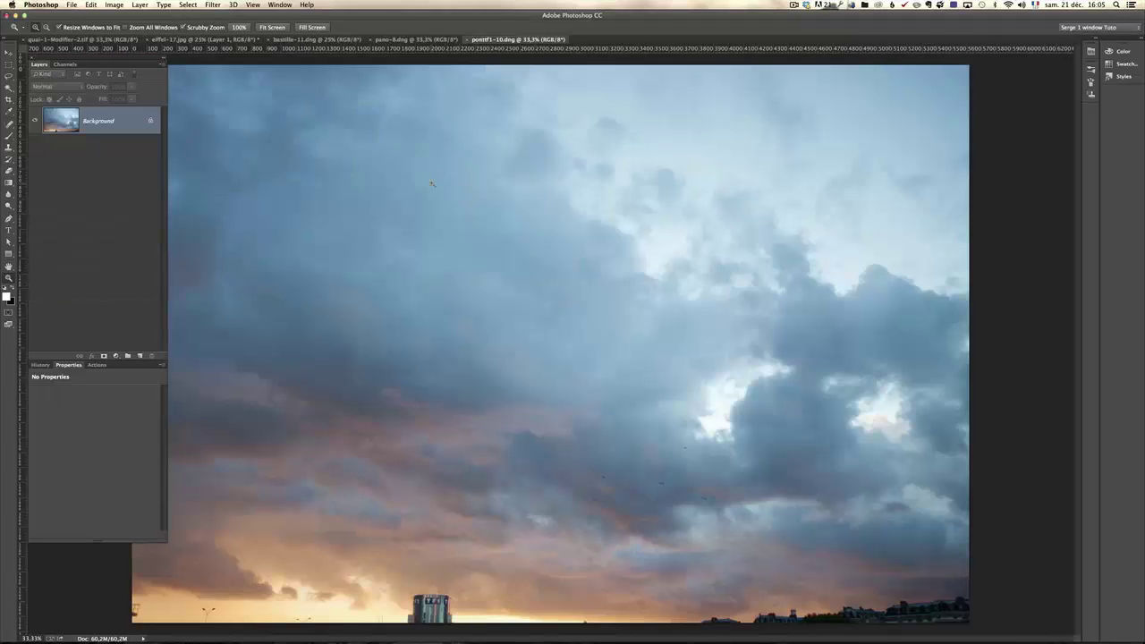
# Copy the ponttf1-10.dng sky into eiffel-17.jpg above Layer 1 and shift it up to cover the canvas's upper edge
pyautogui.press('v')
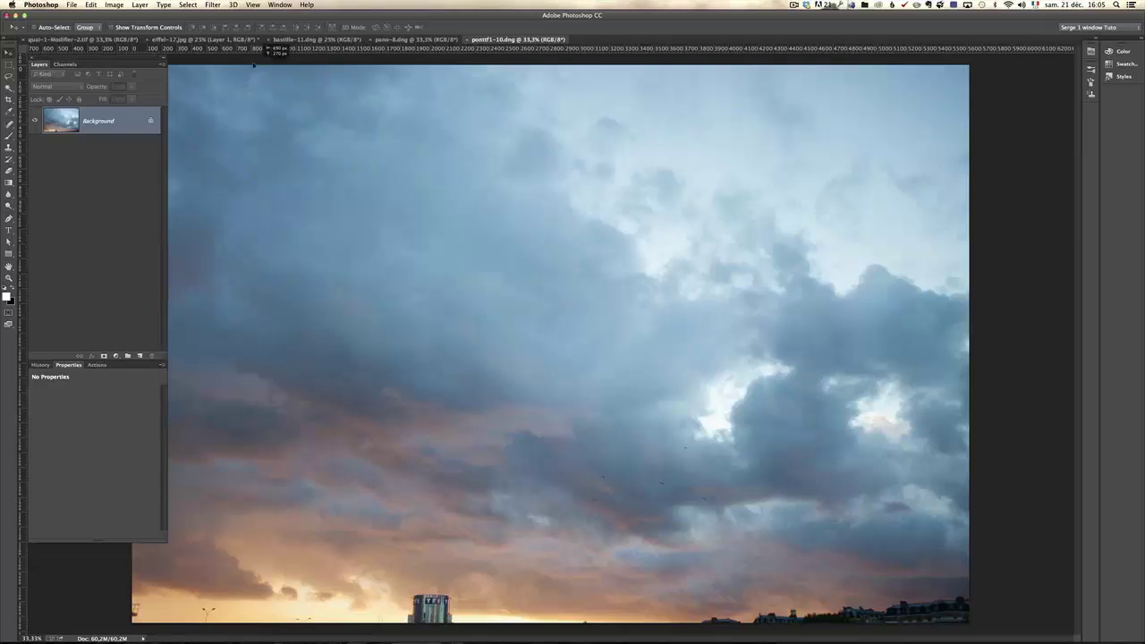
pyautogui.moveTo(232, 40); pyautogui.dragTo(470, 233)
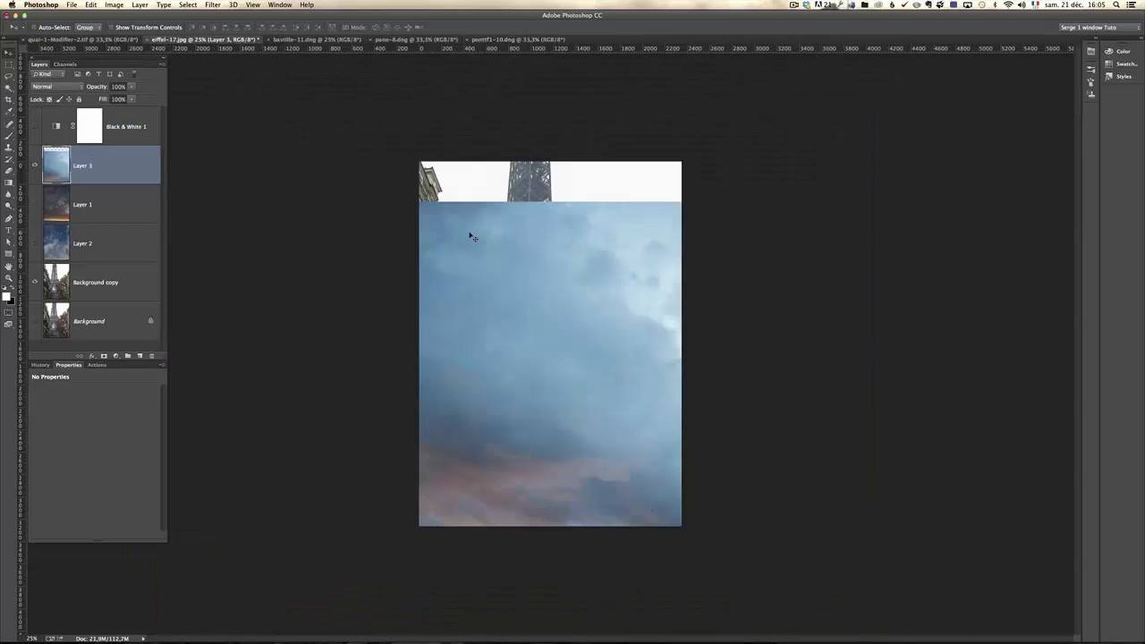
pyautogui.moveTo(634, 385); pyautogui.dragTo(536, 267)
# Transform the new sky layer to about 58% width and 87% height so it fills the canvas down to the lower edge
pyautogui.keyDown('alt'); pyautogui.keyDown('super'); pyautogui.click(579, 313); pyautogui.keyUp('super'); pyautogui.keyUp('alt')
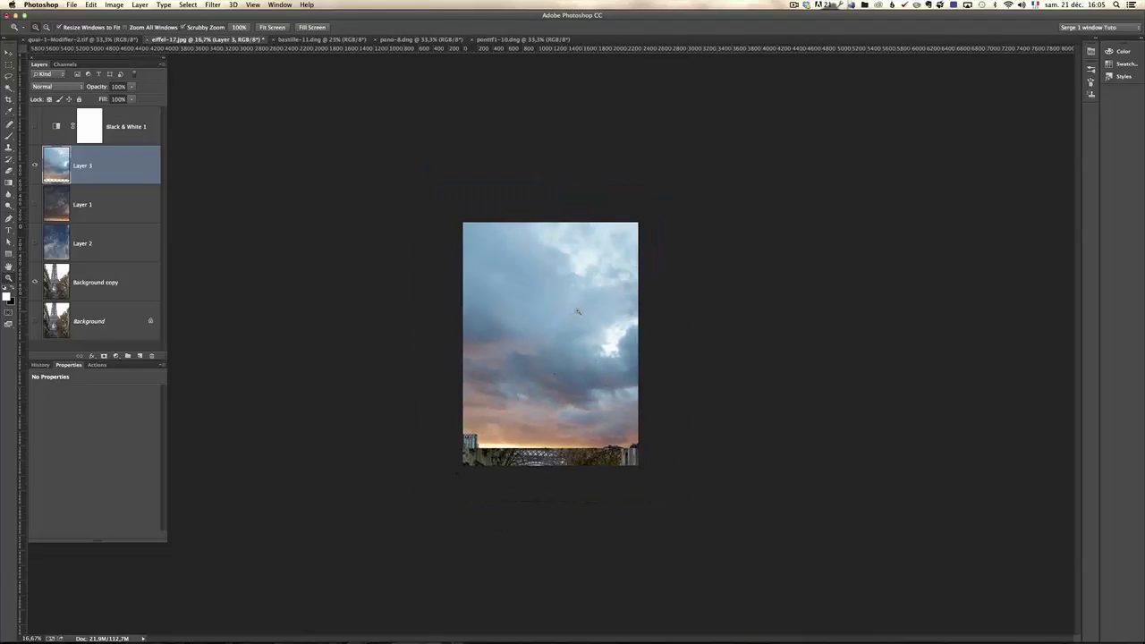
pyautogui.press('super+t')
pyautogui.moveTo(590, 325); pyautogui.dragTo(714, 354)
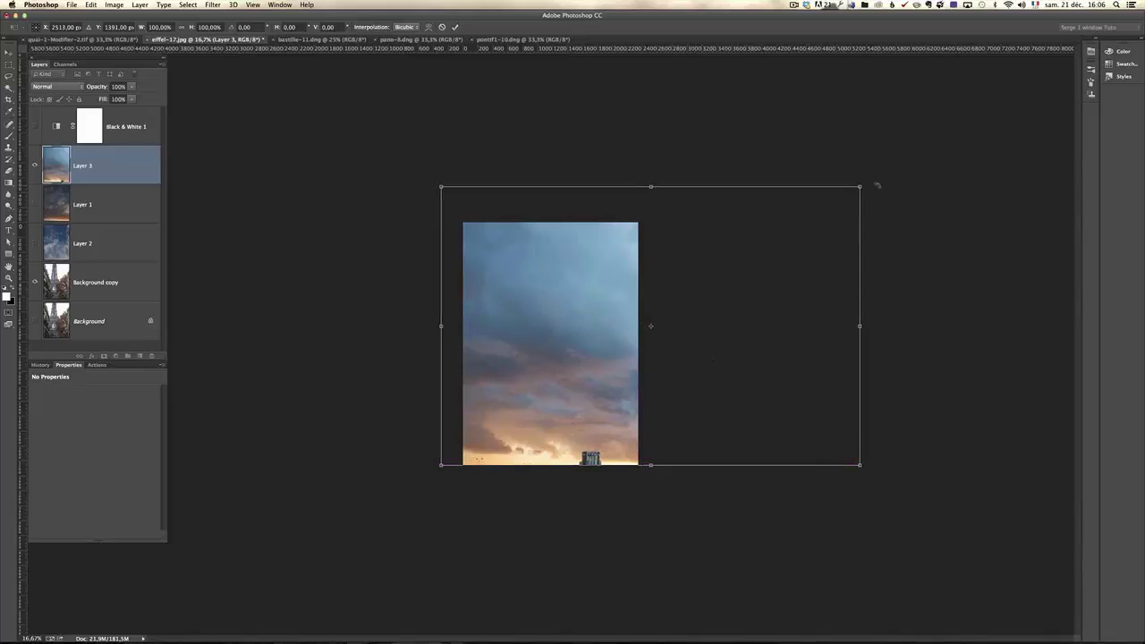
pyautogui.moveTo(861, 187); pyautogui.dragTo(825, 223)
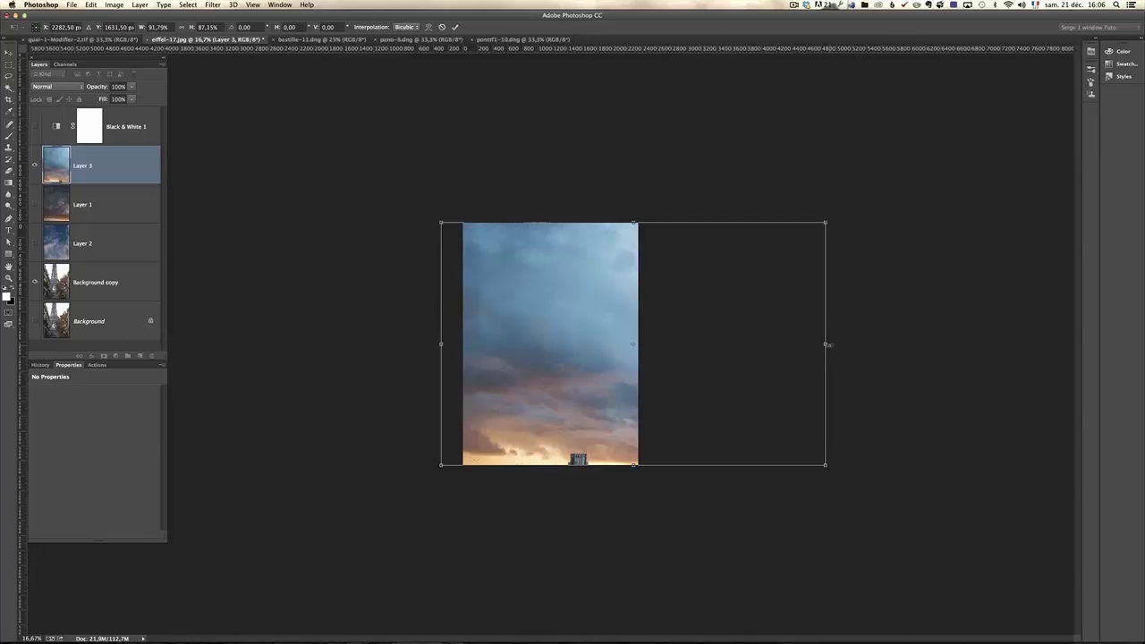
pyautogui.moveTo(828, 344); pyautogui.dragTo(686, 374)
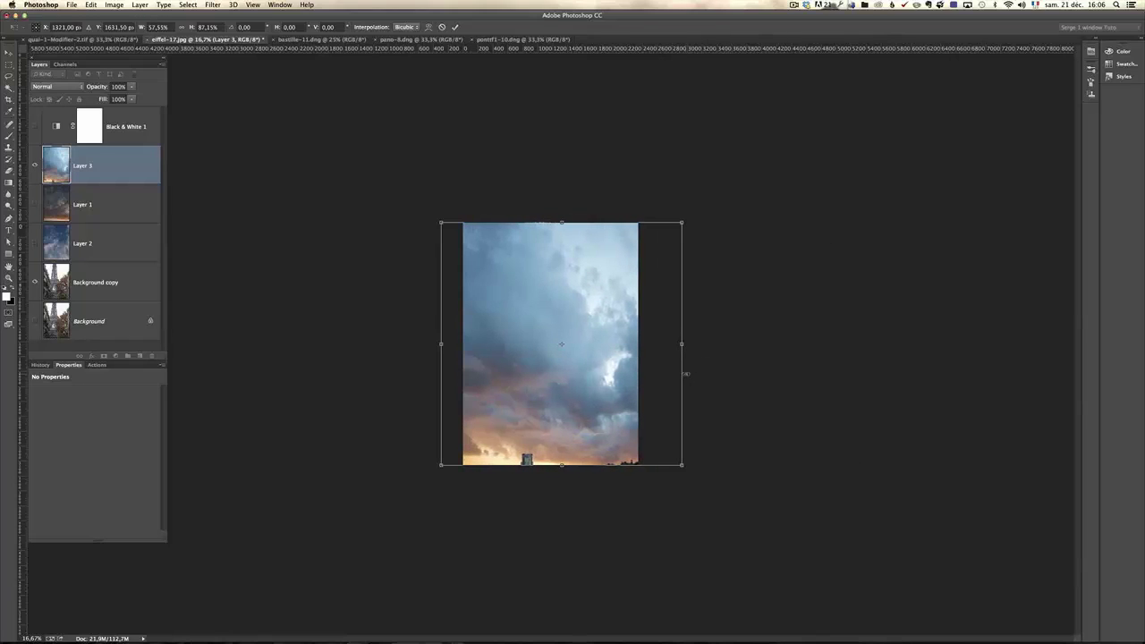
pyautogui.press('Return')
# Set the blending mode of the ponttf1-10.dng sky layer to Multiply
pyautogui.press('z')
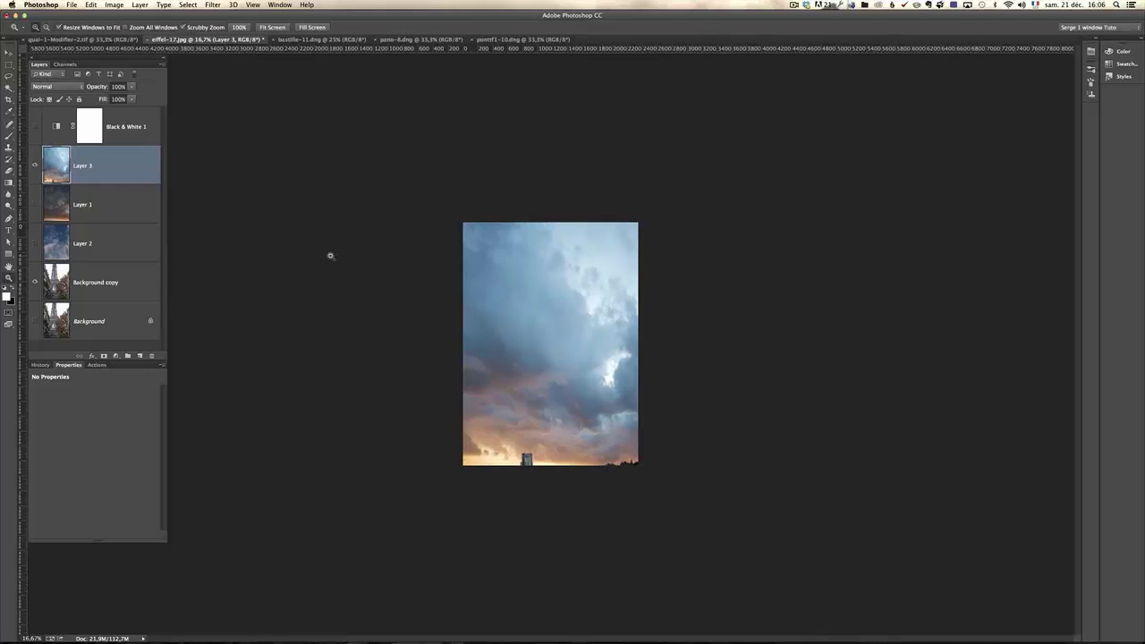
pyautogui.click(339, 206)
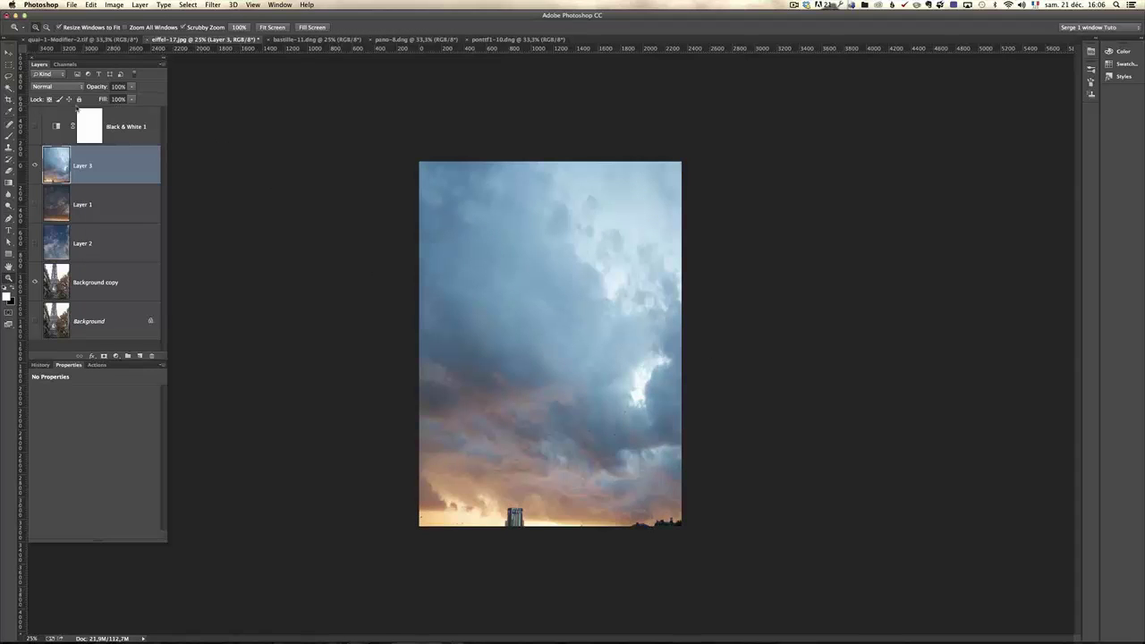
pyautogui.click(56, 87)
pyautogui.click(61, 114)
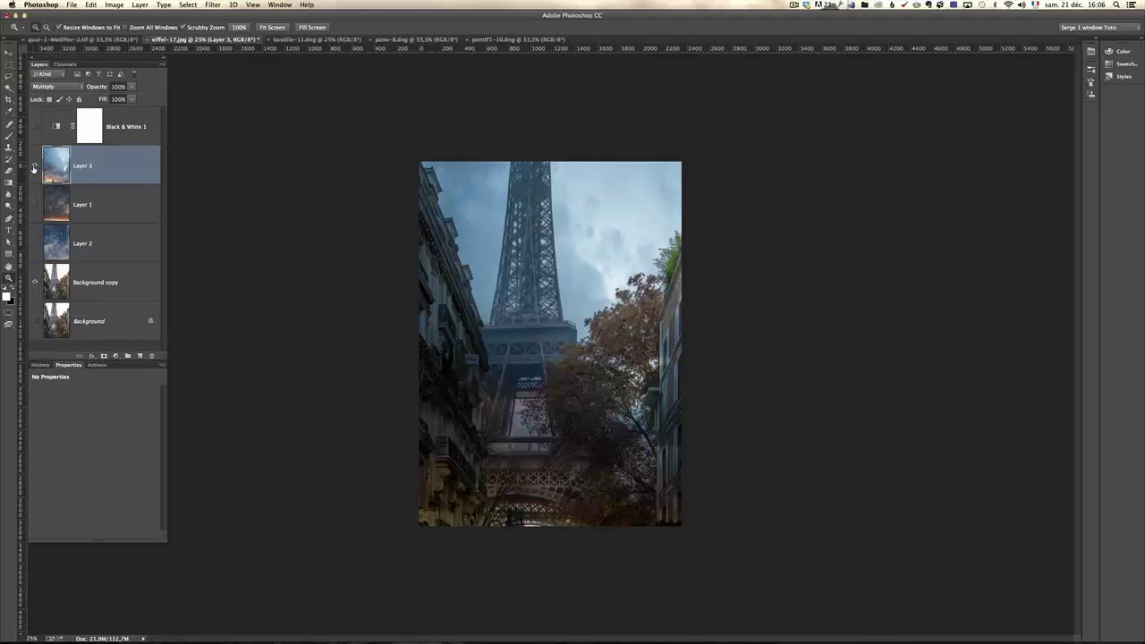
# Show the sunset sky layer again and delete the other two sky layers, Layer 3 and Layer 2
pyautogui.click(34, 169)
pyautogui.click(37, 205)
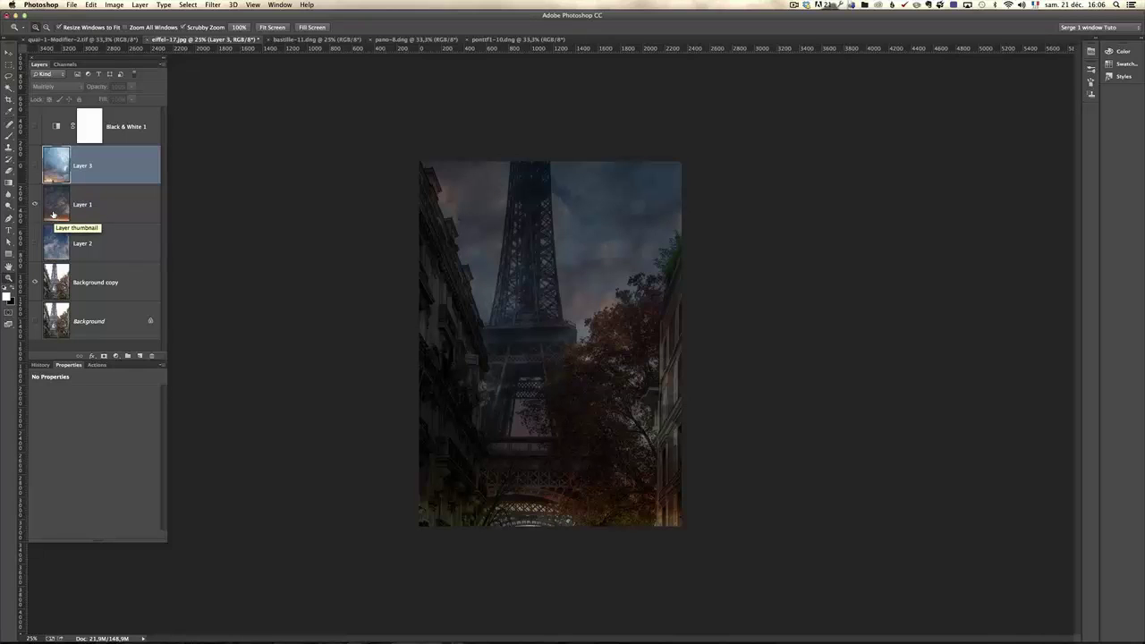
pyautogui.click(111, 212)
pyautogui.click(119, 177)
pyautogui.moveTo(118, 176); pyautogui.dragTo(150, 356)
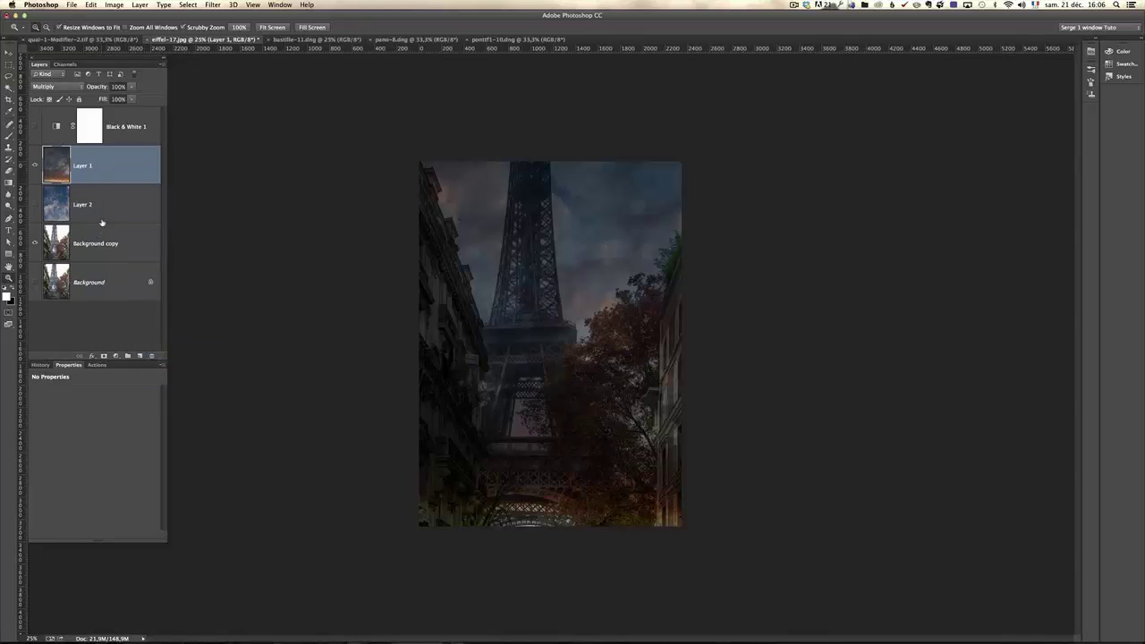
pyautogui.doubleClick(106, 206)
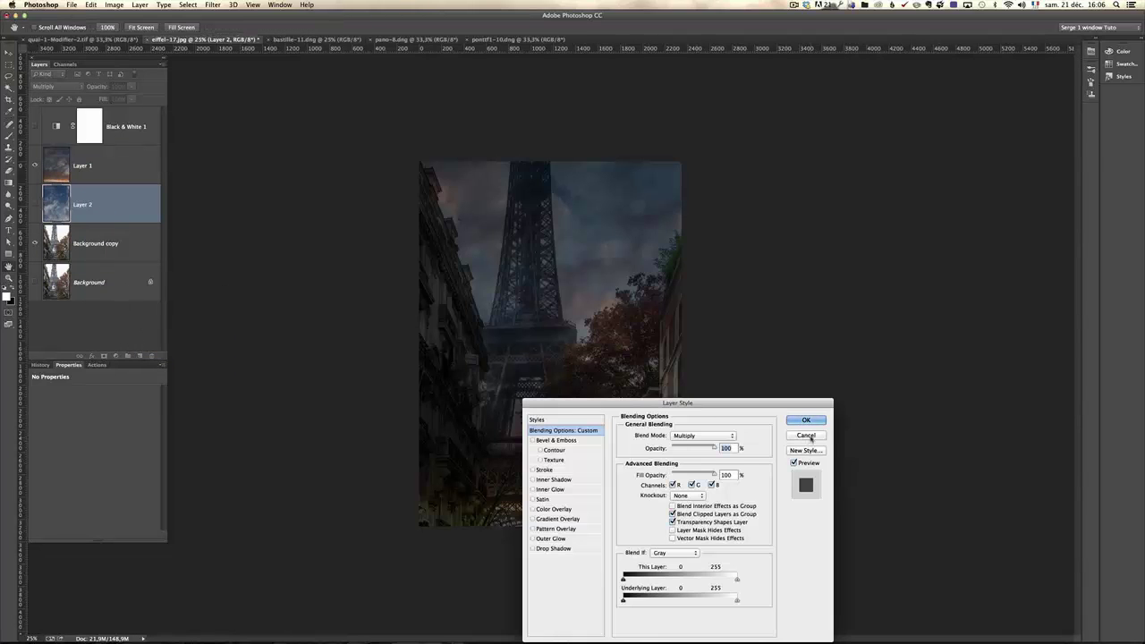
pyautogui.click(809, 436)
pyautogui.moveTo(127, 210); pyautogui.dragTo(151, 356)
# Add a white layer mask to the sunset sky layer, Layer 1
pyautogui.click(105, 175)
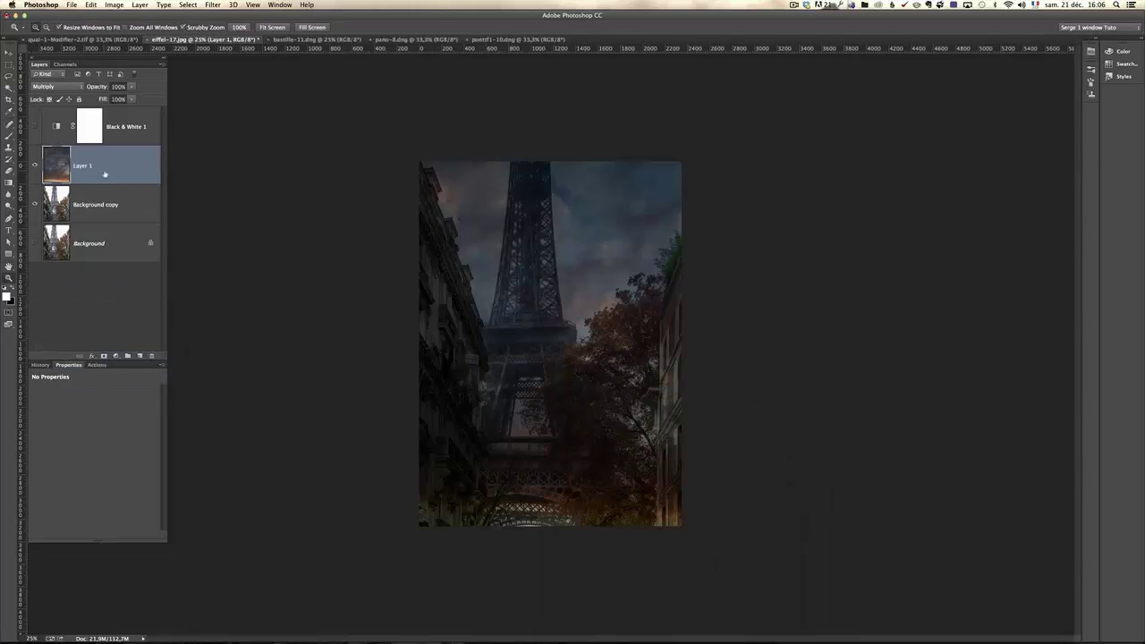
pyautogui.click(103, 357)
pyautogui.click(544, 367)
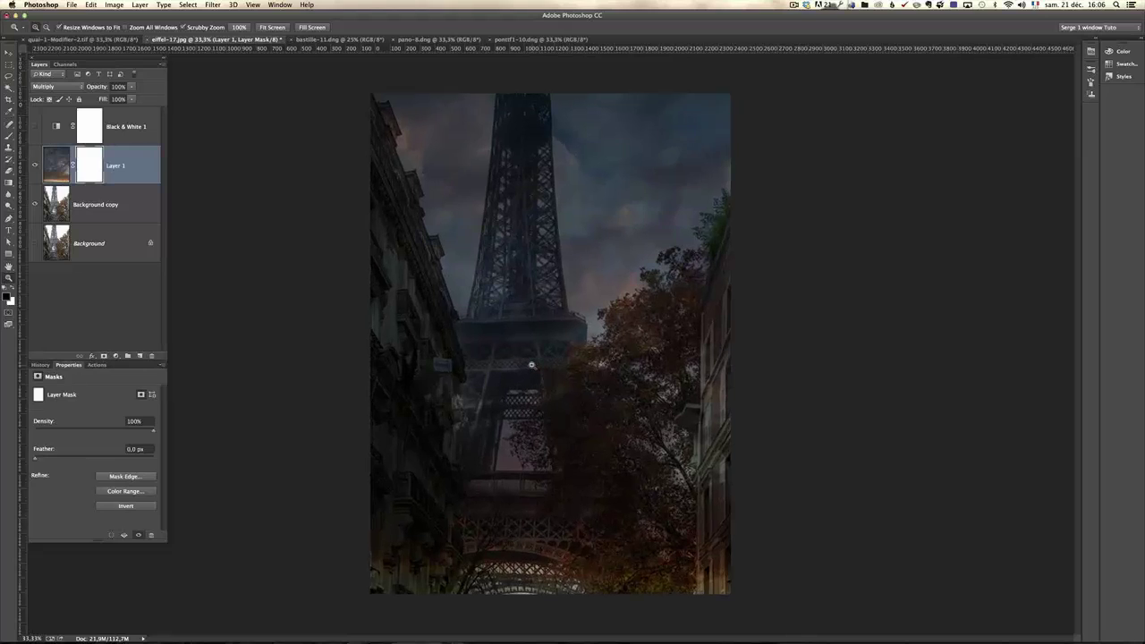
pyautogui.click(526, 369)
pyautogui.keyDown('alt'); pyautogui.click(504, 359); pyautogui.keyUp('alt')
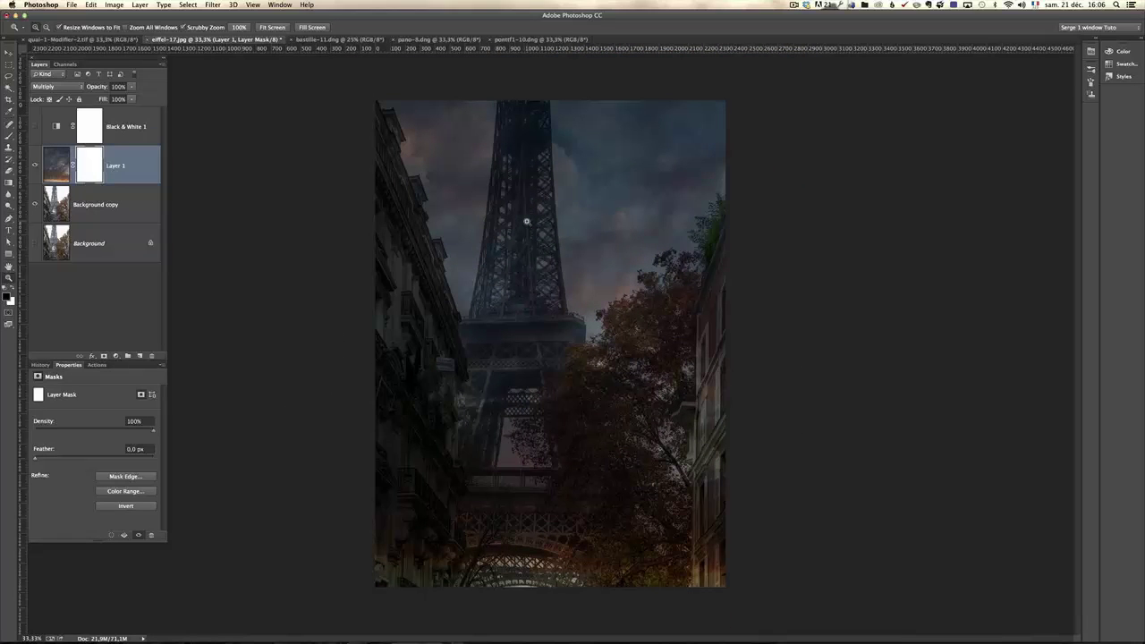
# Paint black on the sky's mask over the Eiffel Tower using a brush of about 439 px at 20% opacity
pyautogui.press('b')
pyautogui.moveTo(530, 213); pyautogui.dragTo(556, 213)
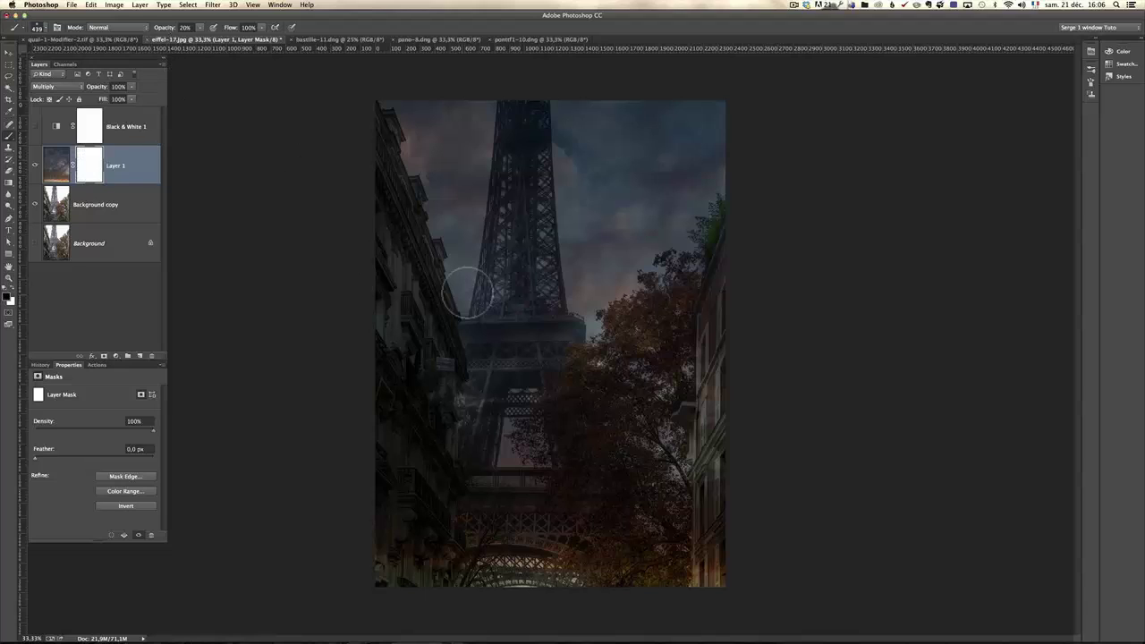
pyautogui.moveTo(528, 112)
pyautogui.mouseDown()
pyautogui.moveTo(519, 199)
pyautogui.moveTo(533, 143)
pyautogui.moveTo(530, 289)
pyautogui.mouseUp()
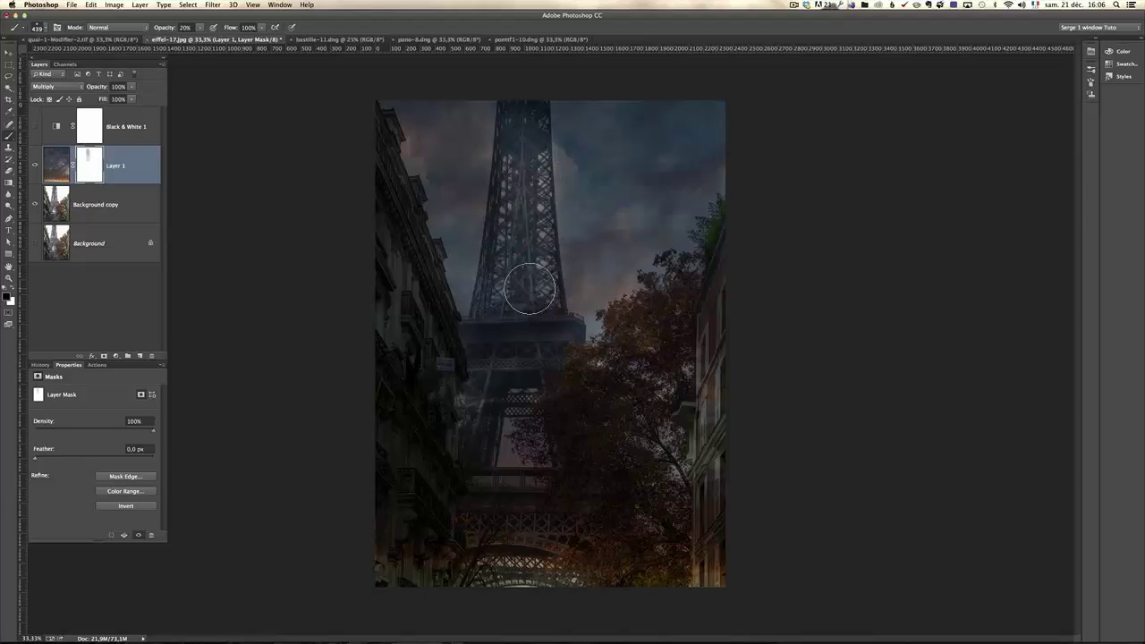
pyautogui.moveTo(517, 90)
pyautogui.mouseDown()
pyautogui.moveTo(524, 282)
pyautogui.moveTo(434, 546)
pyautogui.moveTo(504, 399)
pyautogui.moveTo(493, 516)
pyautogui.mouseUp()
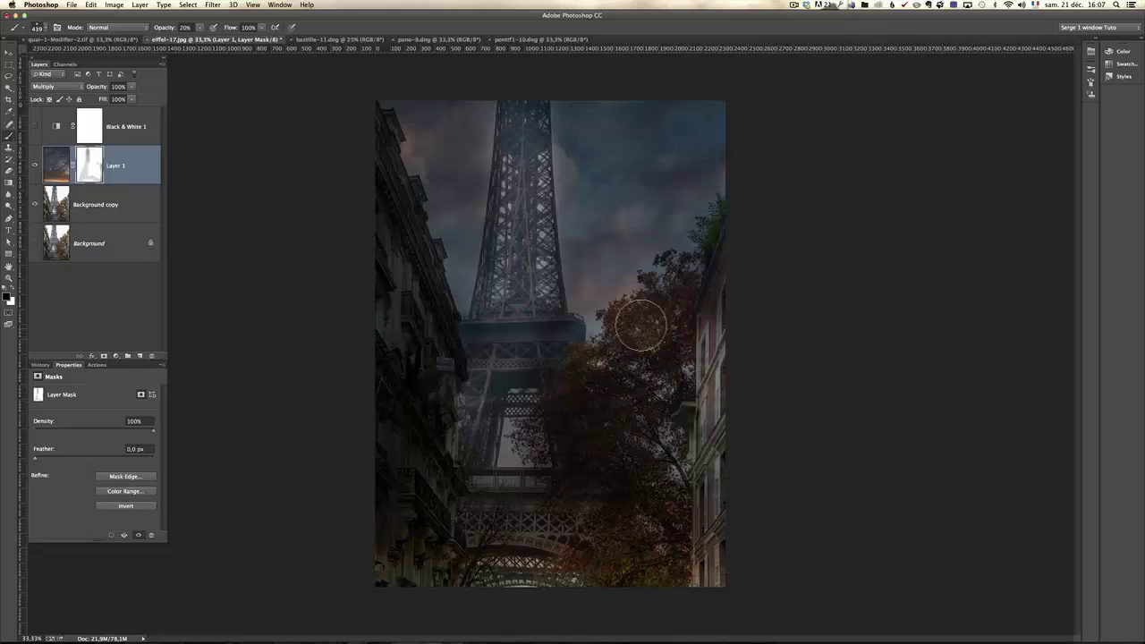
# Paint black at 20% opacity on the sky's mask over the building facades beside the tower and the tower's base
pyautogui.moveTo(488, 399)
pyautogui.mouseDown()
pyautogui.moveTo(451, 465)
pyautogui.moveTo(407, 406)
pyautogui.moveTo(418, 552)
pyautogui.moveTo(393, 409)
pyautogui.moveTo(454, 502)
pyautogui.mouseUp()
pyautogui.moveTo(435, 354)
pyautogui.mouseDown()
pyautogui.moveTo(404, 535)
pyautogui.moveTo(410, 341)
pyautogui.moveTo(417, 473)
pyautogui.mouseUp()
pyautogui.moveTo(399, 304)
pyautogui.mouseDown()
pyautogui.moveTo(376, 192)
pyautogui.moveTo(385, 253)
pyautogui.moveTo(445, 369)
pyautogui.moveTo(444, 385)
pyautogui.moveTo(430, 367)
pyautogui.moveTo(413, 468)
pyautogui.moveTo(399, 428)
pyautogui.moveTo(399, 548)
pyautogui.moveTo(719, 543)
pyautogui.moveTo(490, 511)
pyautogui.moveTo(752, 557)
pyautogui.moveTo(432, 528)
pyautogui.moveTo(410, 545)
pyautogui.mouseUp()
pyautogui.moveTo(823, 604)
pyautogui.mouseDown()
pyautogui.moveTo(550, 589)
pyautogui.moveTo(396, 492)
pyautogui.moveTo(434, 403)
pyautogui.moveTo(465, 513)
pyautogui.mouseUp()
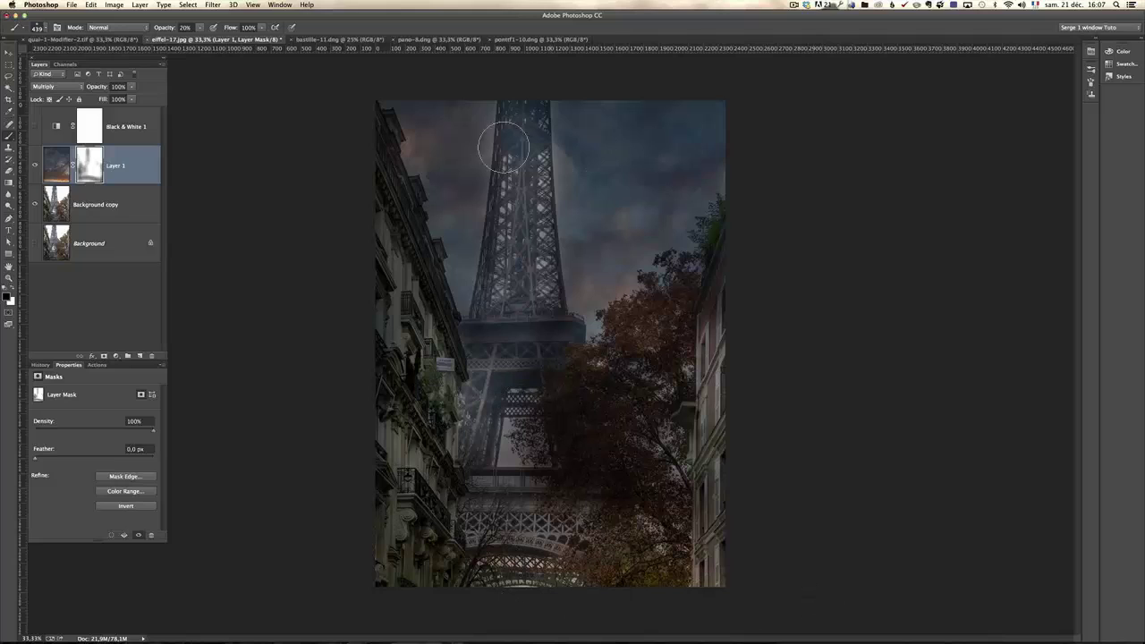
# Paint white at 20% opacity directly on the sunset sky layer's image instead of its mask, and undo the last change
pyautogui.click(52, 165)
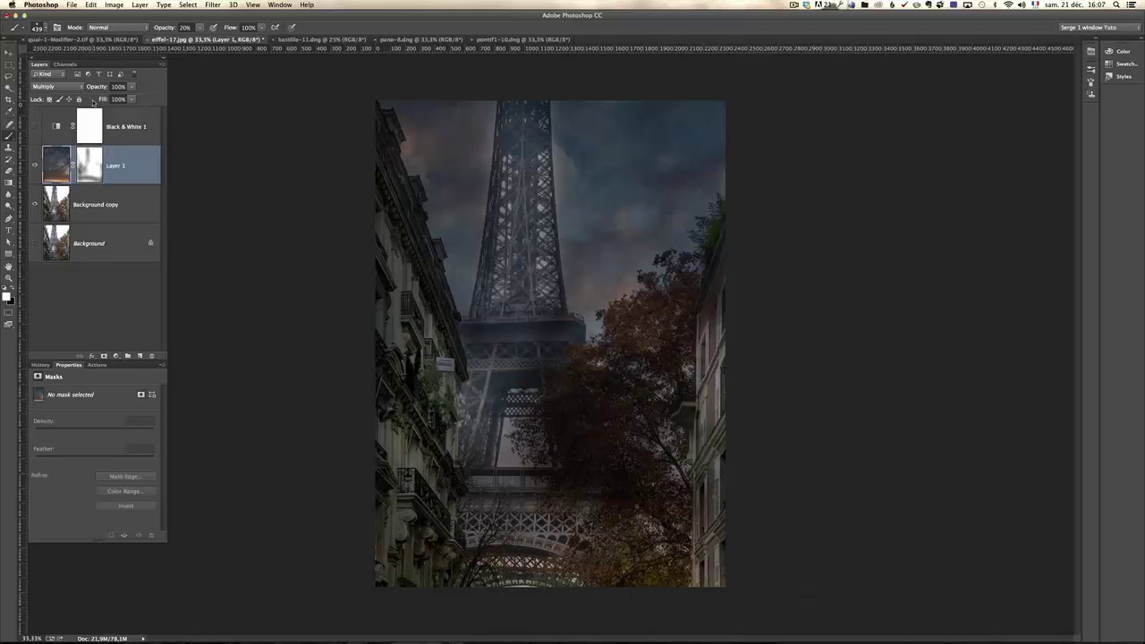
pyautogui.moveTo(93, 89); pyautogui.dragTo(92, 91)
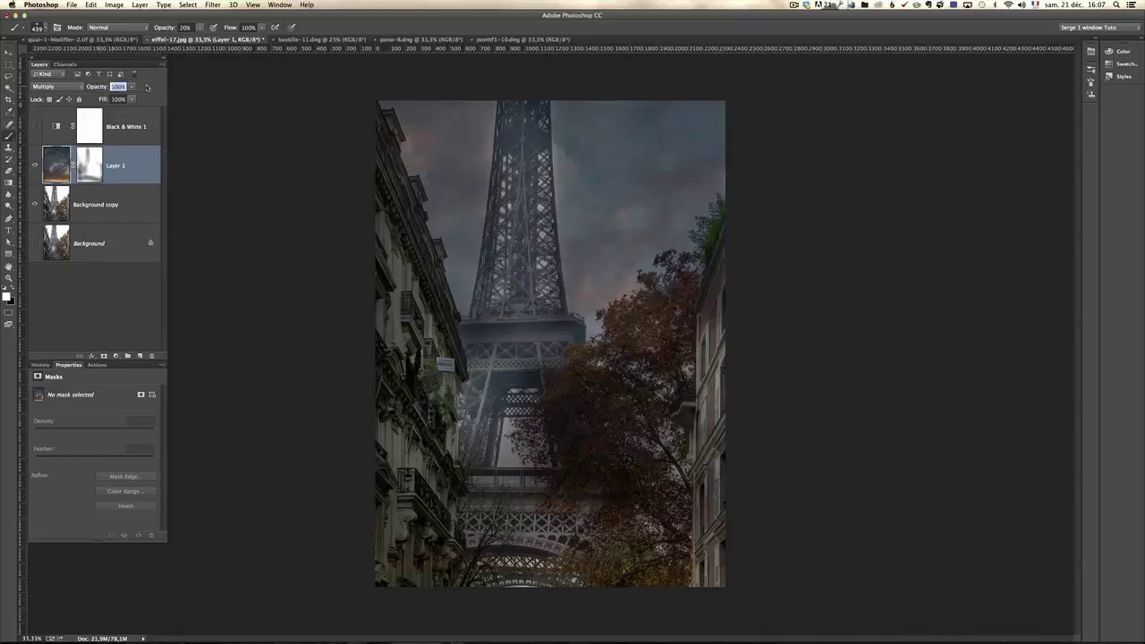
pyautogui.press('Return')
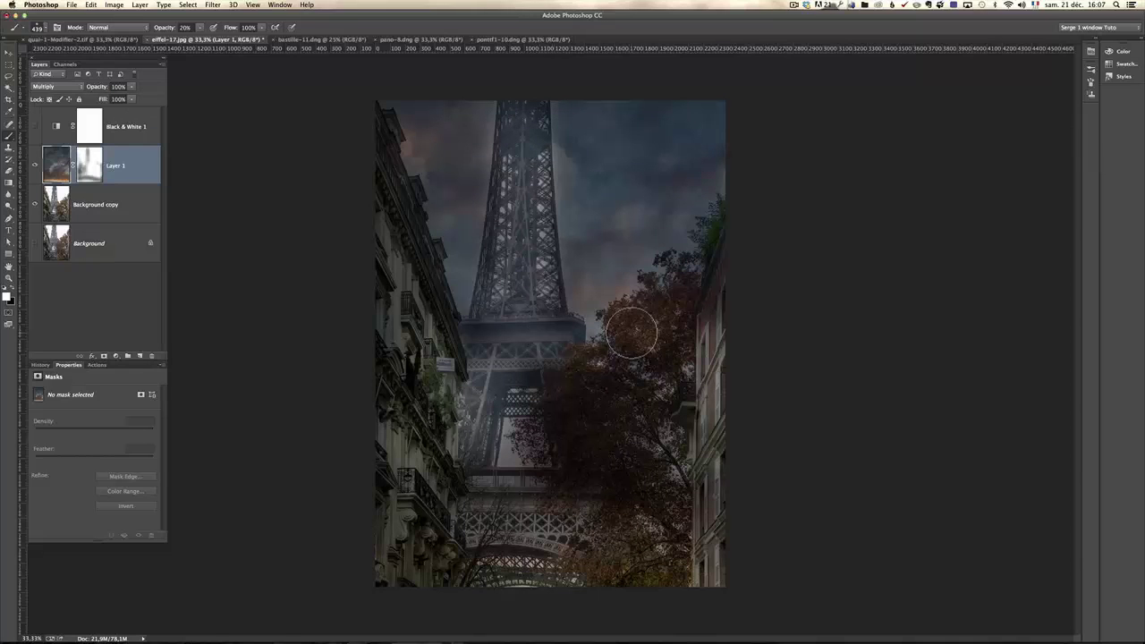
pyautogui.moveTo(631, 333)
pyautogui.mouseDown()
pyautogui.moveTo(655, 367)
pyautogui.moveTo(597, 383)
pyautogui.moveTo(623, 517)
pyautogui.moveTo(644, 503)
pyautogui.moveTo(586, 462)
pyautogui.moveTo(579, 394)
pyautogui.moveTo(493, 359)
pyautogui.moveTo(516, 346)
pyautogui.moveTo(345, 341)
pyautogui.moveTo(406, 346)
pyautogui.moveTo(438, 464)
pyautogui.moveTo(448, 578)
pyautogui.moveTo(436, 558)
pyautogui.moveTo(698, 573)
pyautogui.moveTo(704, 589)
pyautogui.moveTo(608, 590)
pyautogui.moveTo(497, 551)
pyautogui.moveTo(454, 518)
pyautogui.moveTo(682, 559)
pyautogui.moveTo(571, 564)
pyautogui.moveTo(604, 553)
pyautogui.moveTo(566, 562)
pyautogui.moveTo(560, 573)
pyautogui.moveTo(572, 574)
pyautogui.moveTo(499, 563)
pyautogui.moveTo(543, 578)
pyautogui.moveTo(424, 566)
pyautogui.moveTo(492, 572)
pyautogui.moveTo(428, 548)
pyautogui.moveTo(473, 555)
pyautogui.moveTo(459, 541)
pyautogui.moveTo(622, 572)
pyautogui.moveTo(428, 568)
pyautogui.moveTo(752, 587)
pyautogui.moveTo(633, 570)
pyautogui.moveTo(713, 558)
pyautogui.moveTo(734, 561)
pyautogui.moveTo(391, 563)
pyautogui.moveTo(795, 568)
pyautogui.moveTo(517, 548)
pyautogui.moveTo(375, 556)
pyautogui.mouseUp()
pyautogui.press('x')
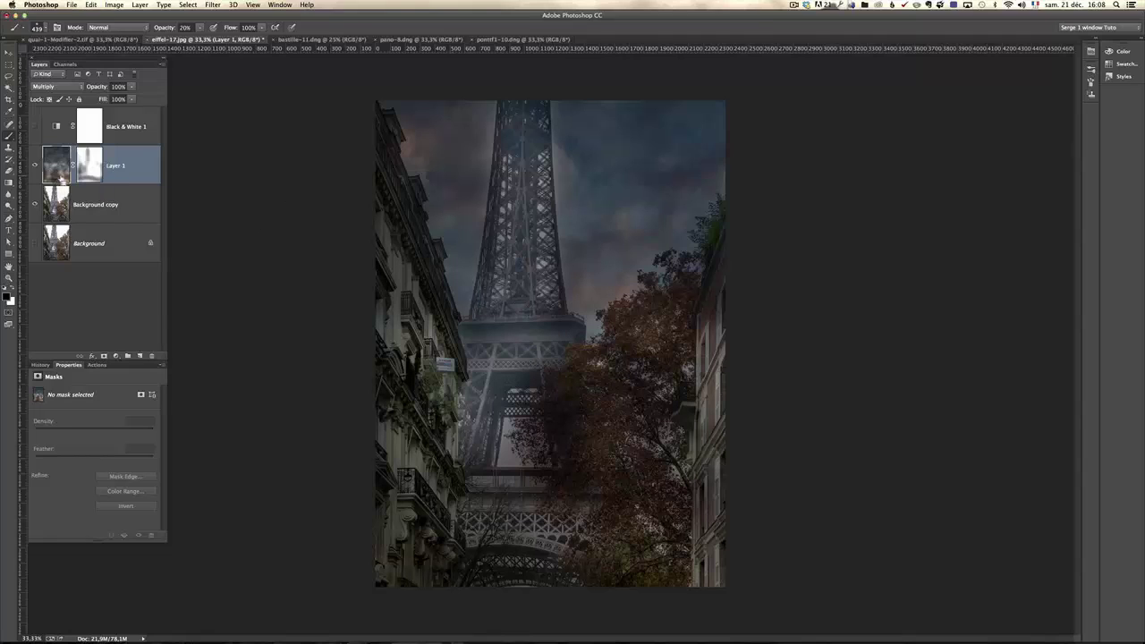
pyautogui.press('super+t')
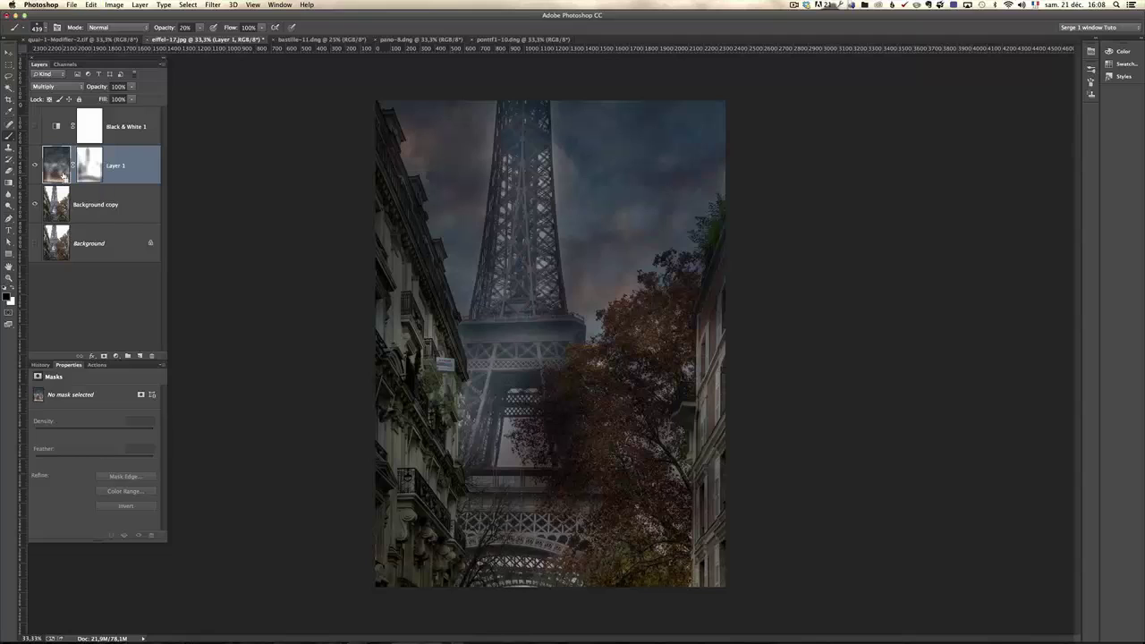
pyautogui.press('super+z')
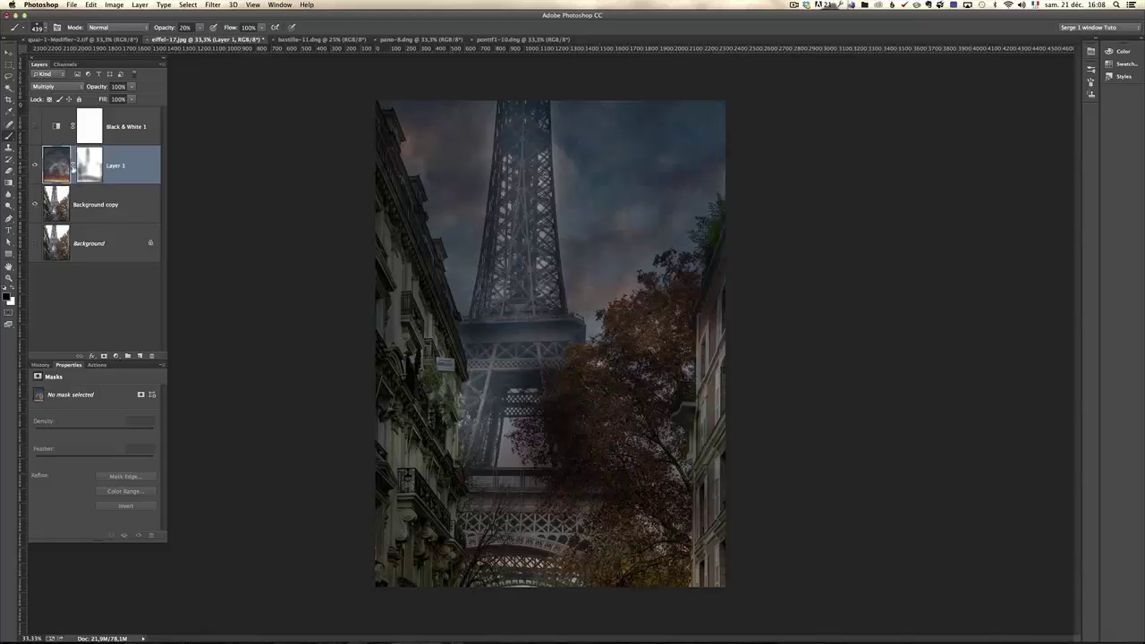
# Delete the sunset sky layer, Layer 1, together with its mask
pyautogui.click(90, 166)
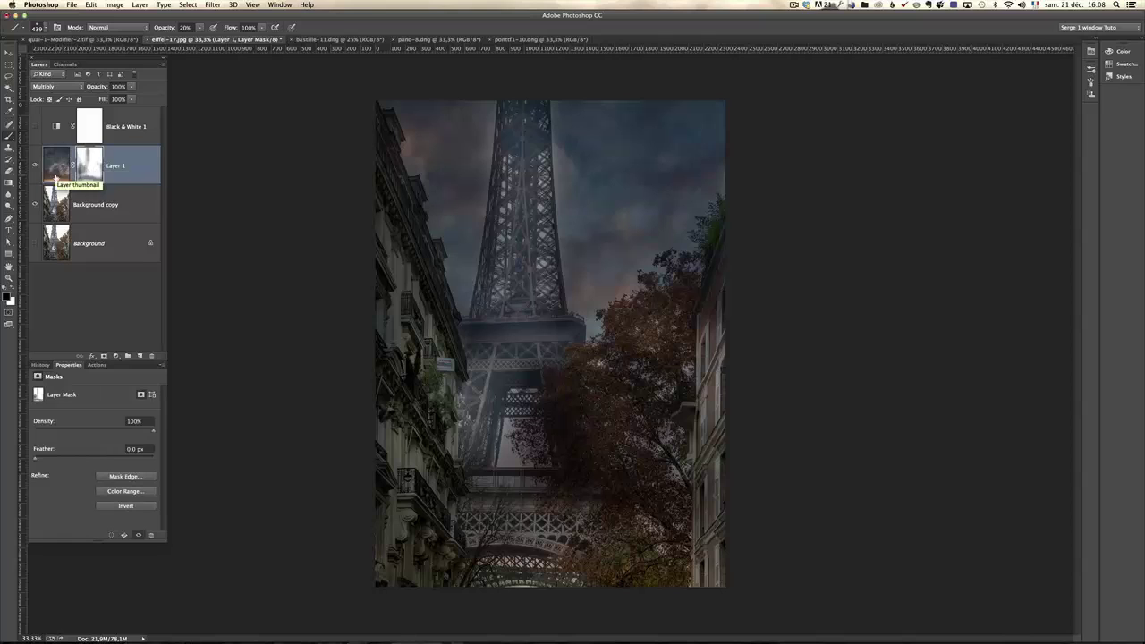
pyautogui.click(56, 167)
pyautogui.moveTo(57, 167); pyautogui.dragTo(151, 356)
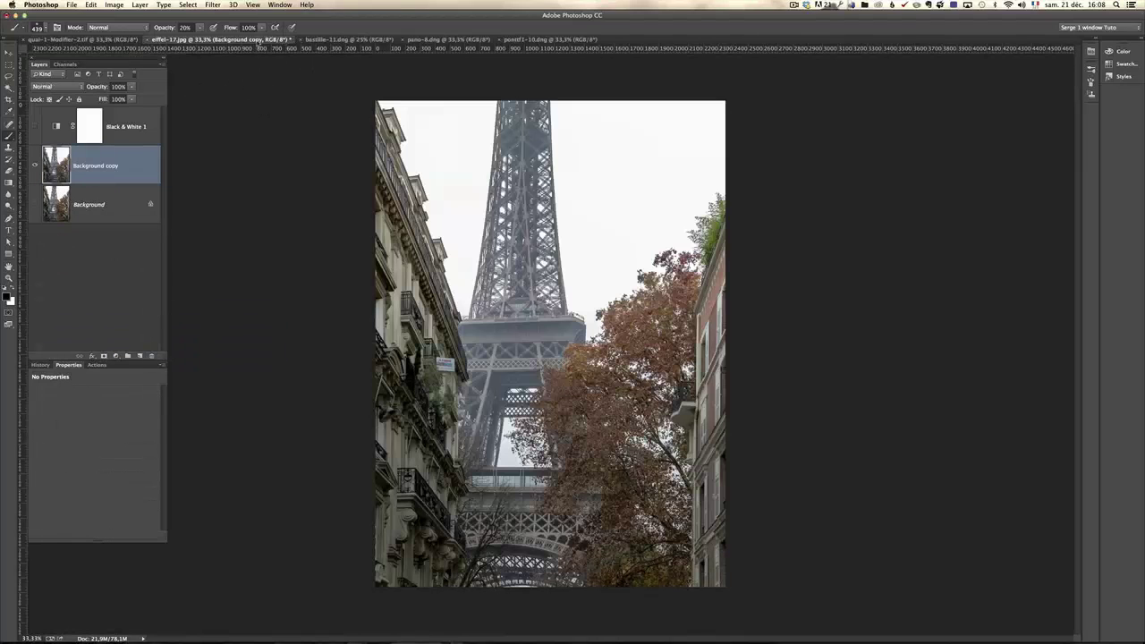
# Look through the open sky photos and copy the bastille-11.dng sunset sky into eiffel-17.jpg above the Background copy layer
pyautogui.click(349, 39)
pyautogui.click(449, 40)
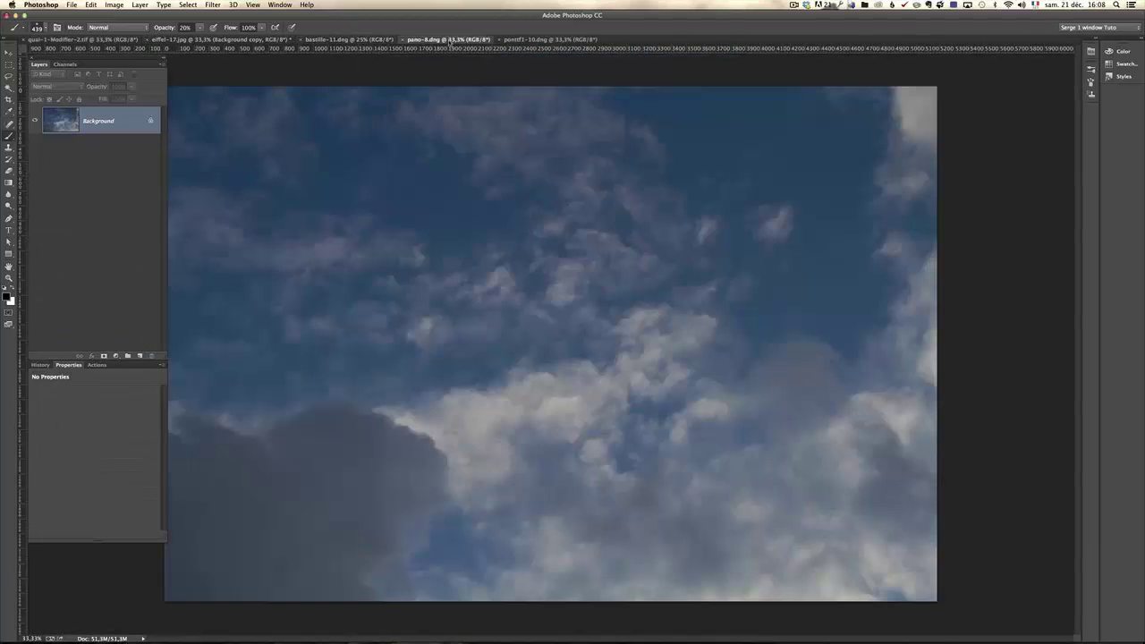
pyautogui.click(521, 39)
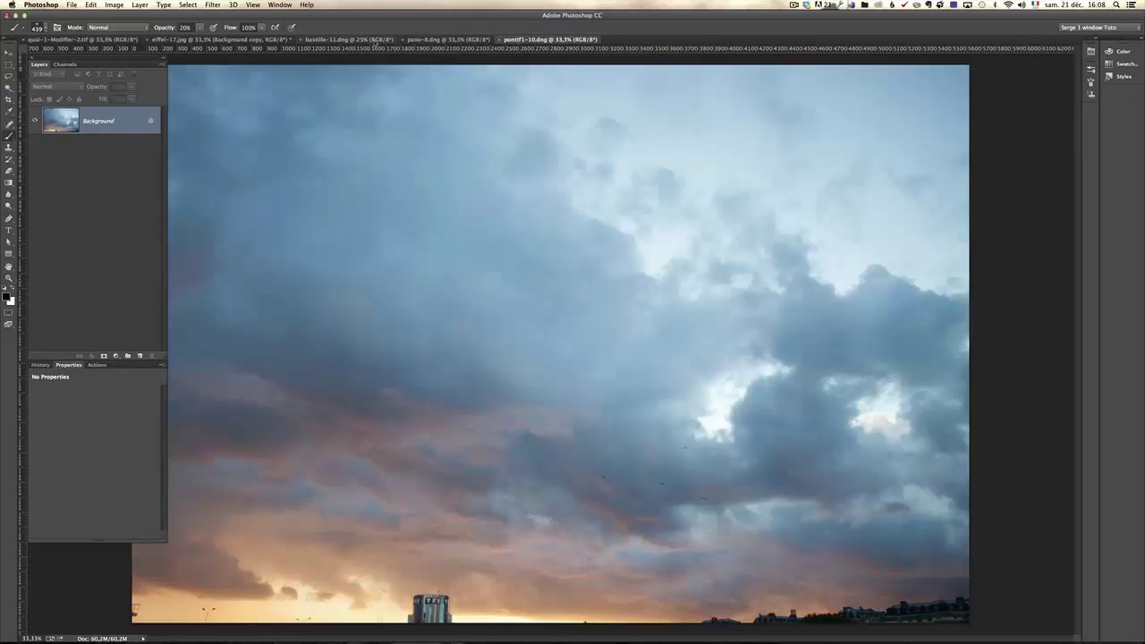
pyautogui.click(374, 40)
pyautogui.press('v')
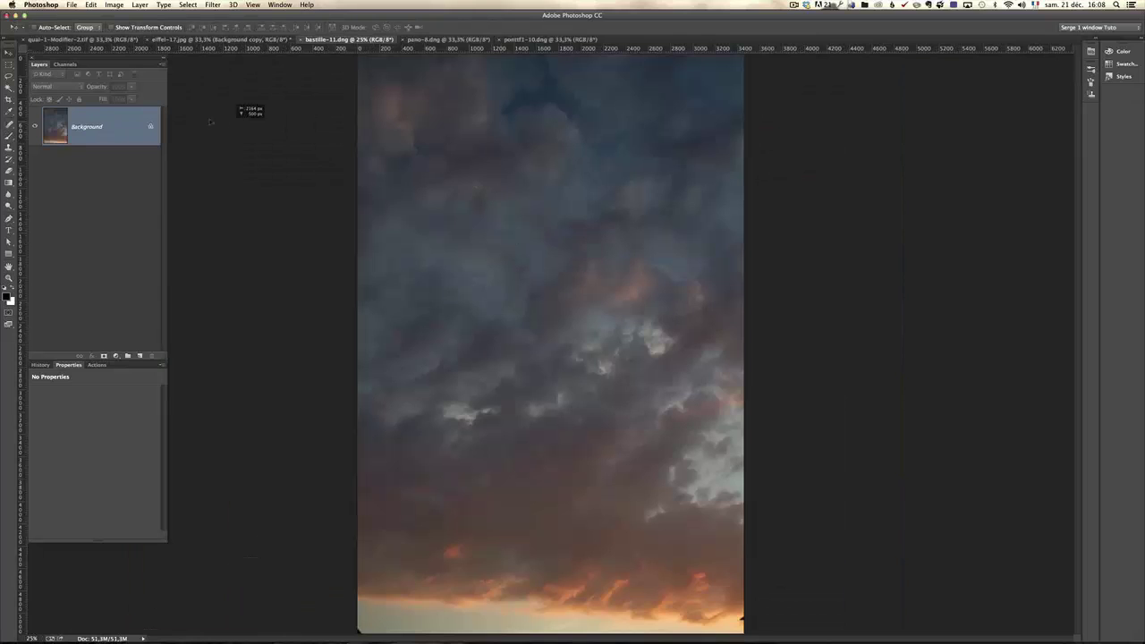
pyautogui.click(214, 40)
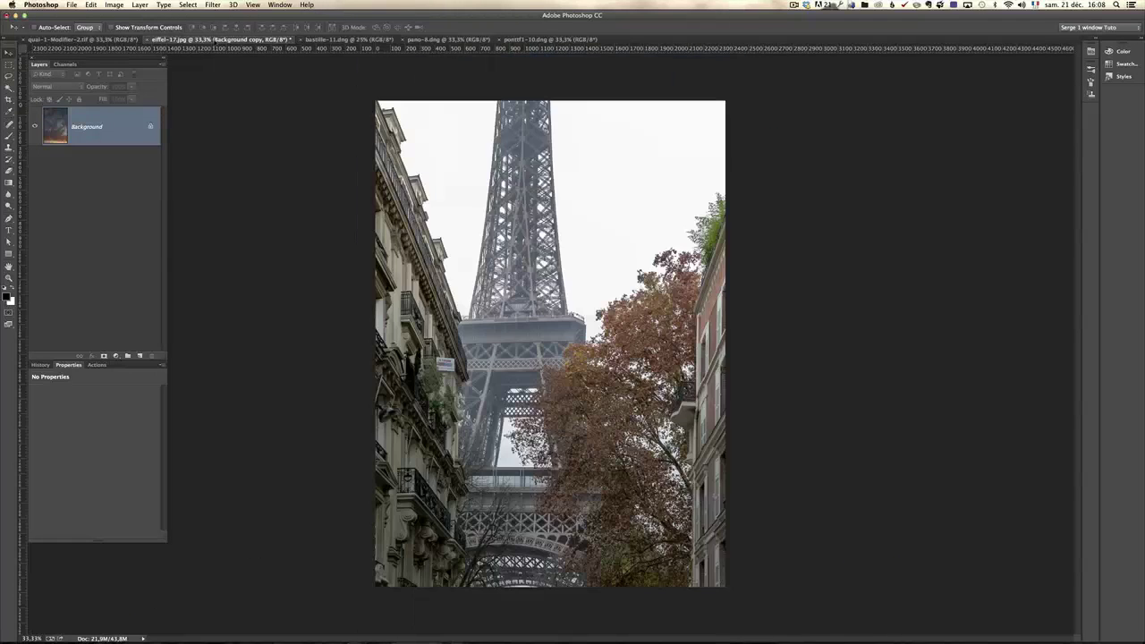
pyautogui.moveTo(409, 145); pyautogui.dragTo(454, 216)
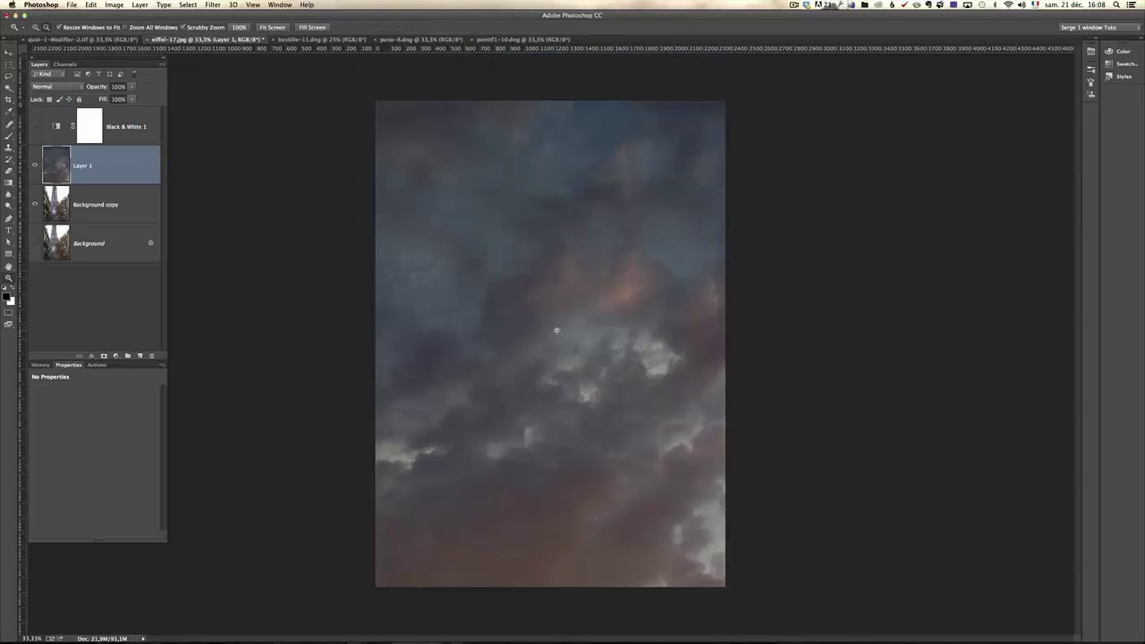
# Free-transform the new sky layer to about 67.94% width and 62.94% height so its edges match the canvas
pyautogui.hotkey('ctrl', '-')
pyautogui.hotkey('ctrl', 't')
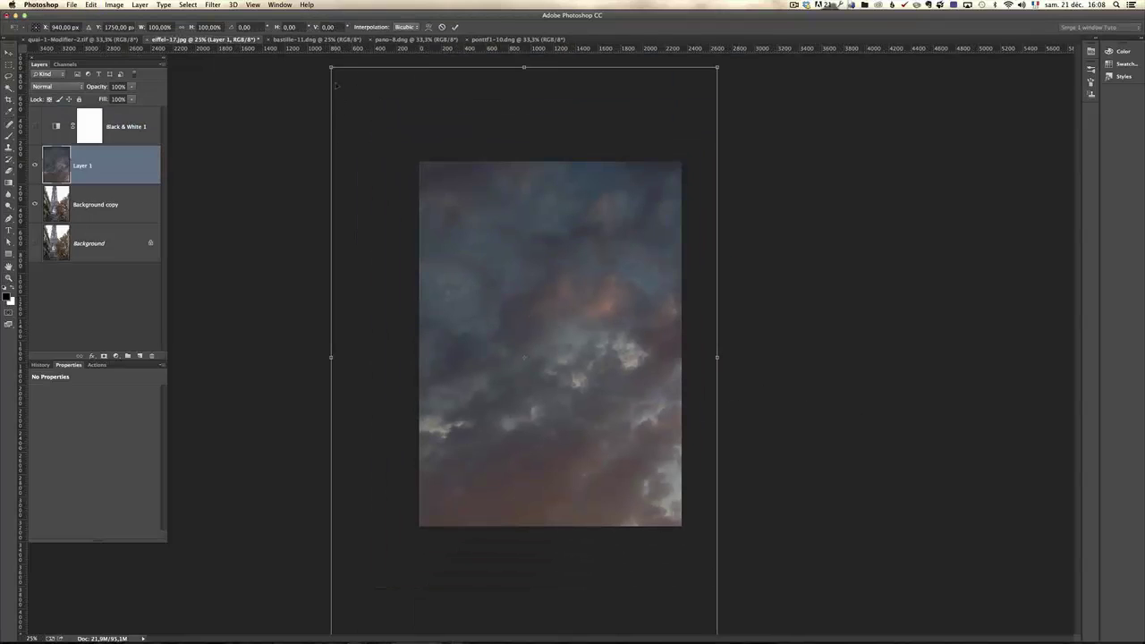
pyautogui.moveTo(331, 67); pyautogui.dragTo(390, 156)
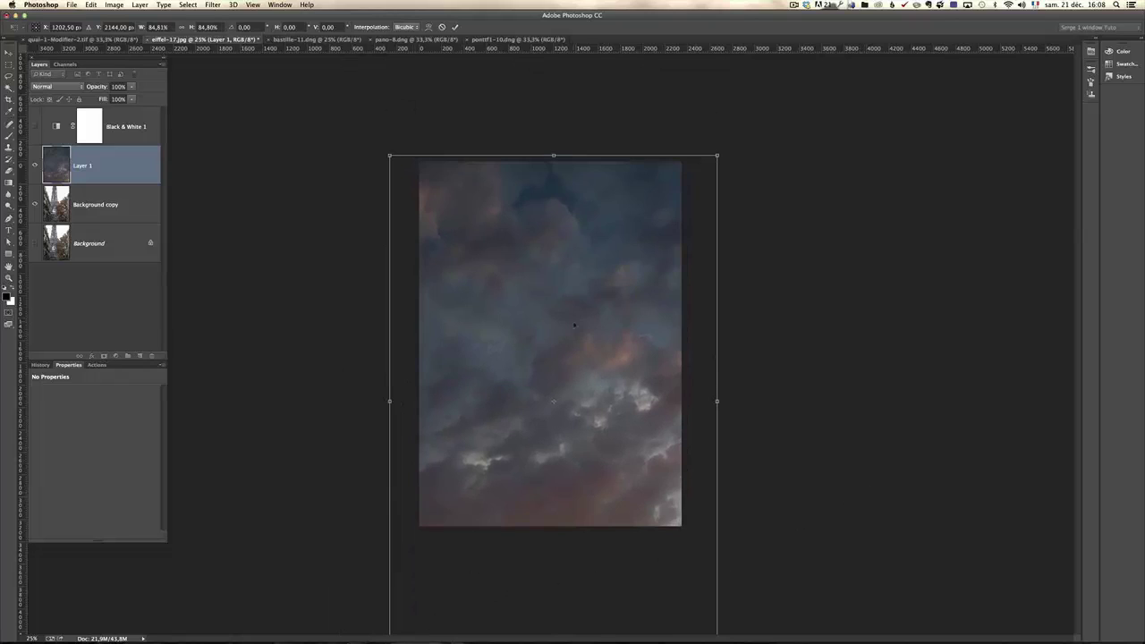
pyautogui.moveTo(575, 326); pyautogui.dragTo(554, 275)
pyautogui.moveTo(612, 154); pyautogui.dragTo(608, 197)
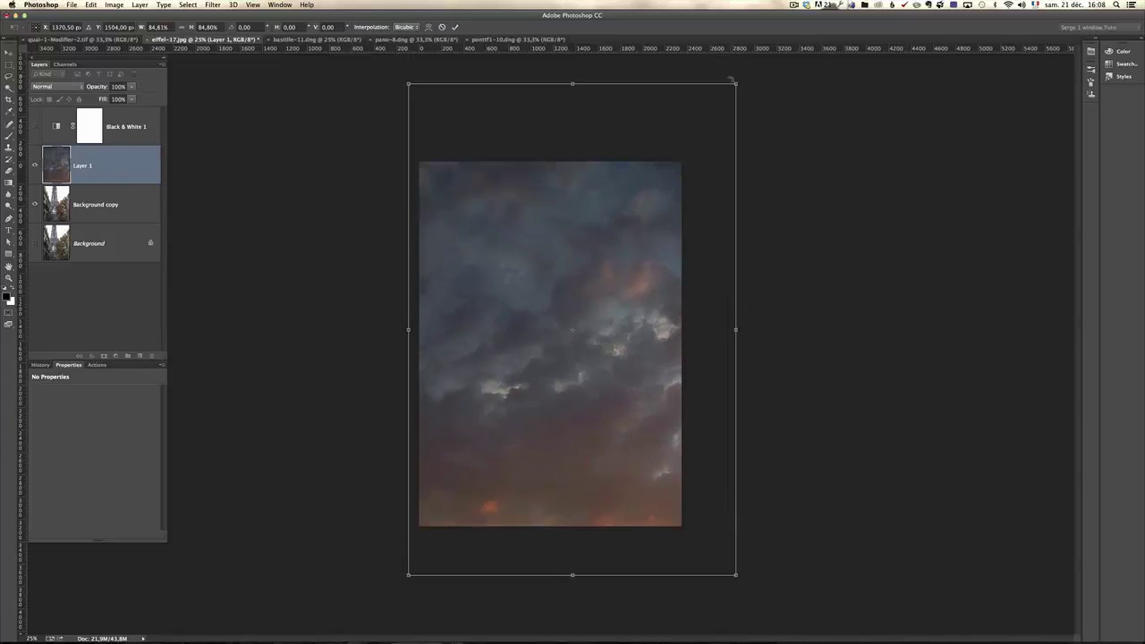
pyautogui.moveTo(732, 81); pyautogui.dragTo(682, 162)
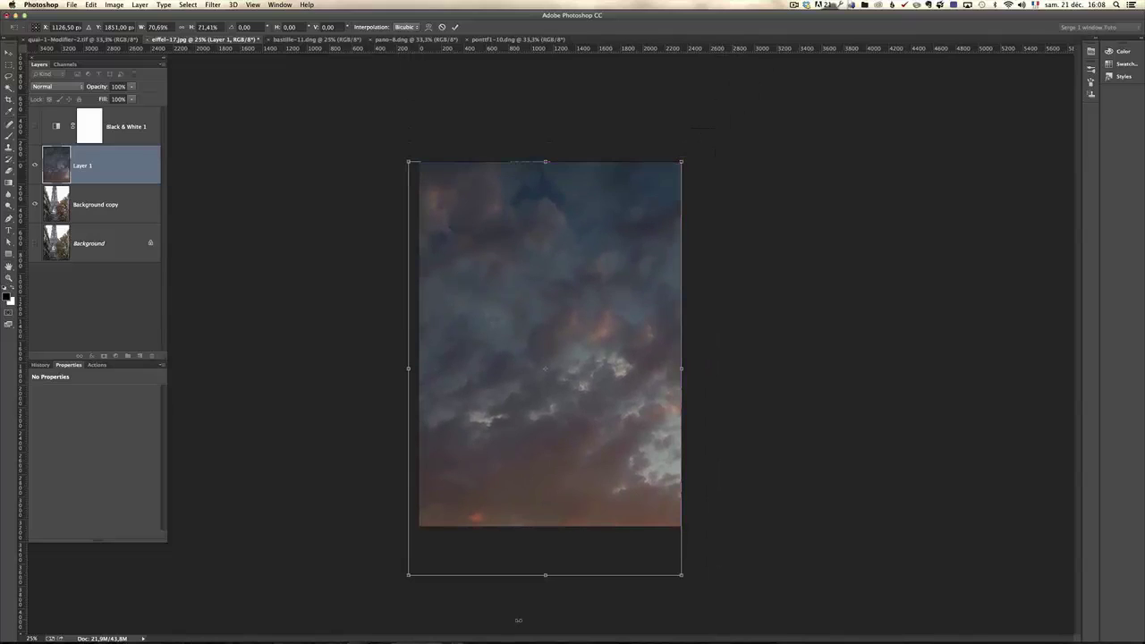
pyautogui.moveTo(546, 575); pyautogui.dragTo(550, 527)
pyautogui.moveTo(408, 344); pyautogui.dragTo(418, 344)
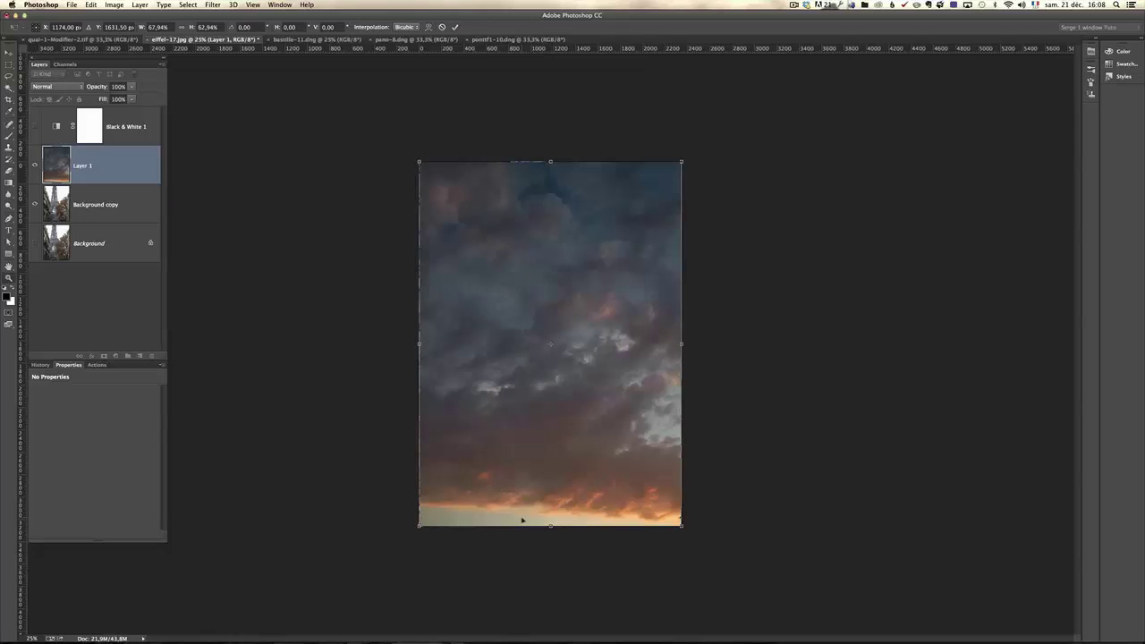
pyautogui.press('Return')
pyautogui.press('z')
# Set the new sky layer's blend mode to Multiply and add a white layer mask to it
pyautogui.click(54, 87)
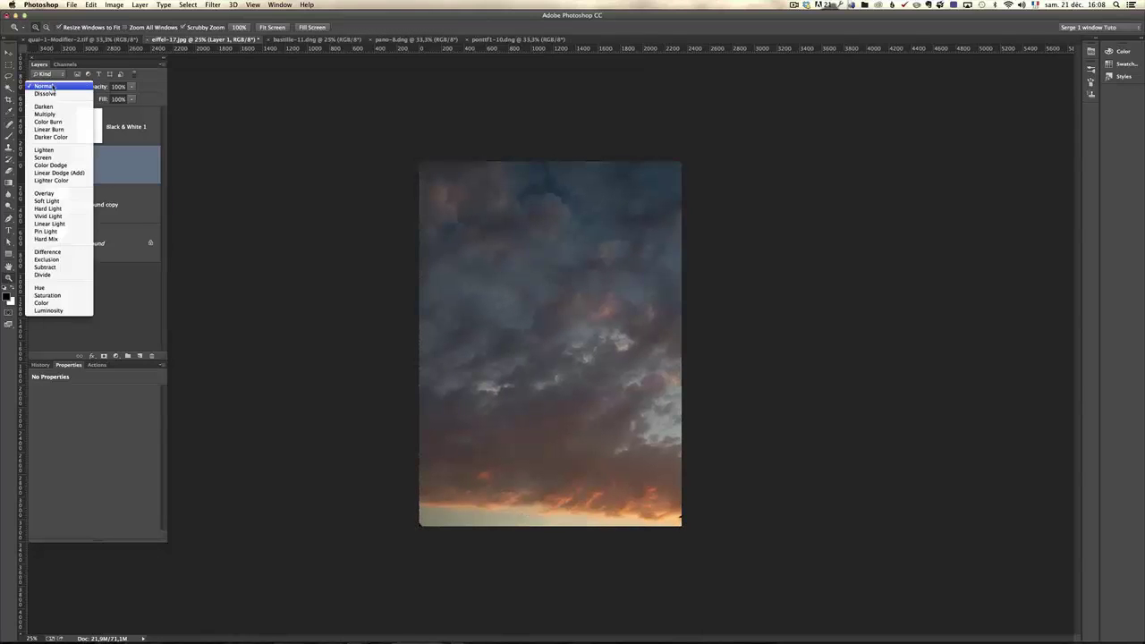
pyautogui.click(64, 114)
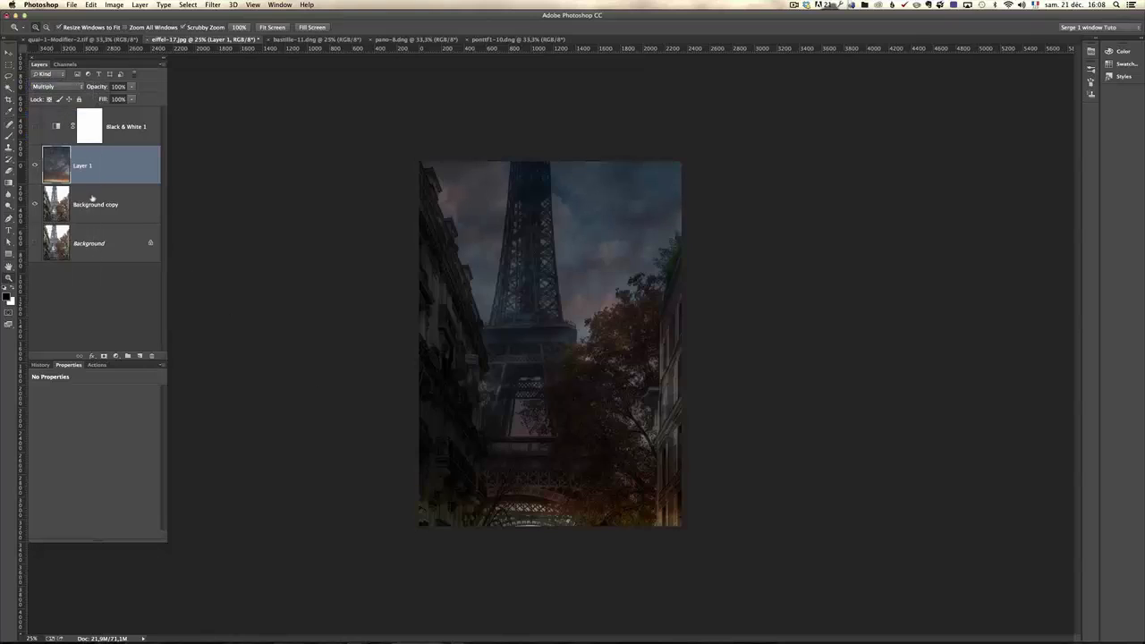
pyautogui.click(104, 355)
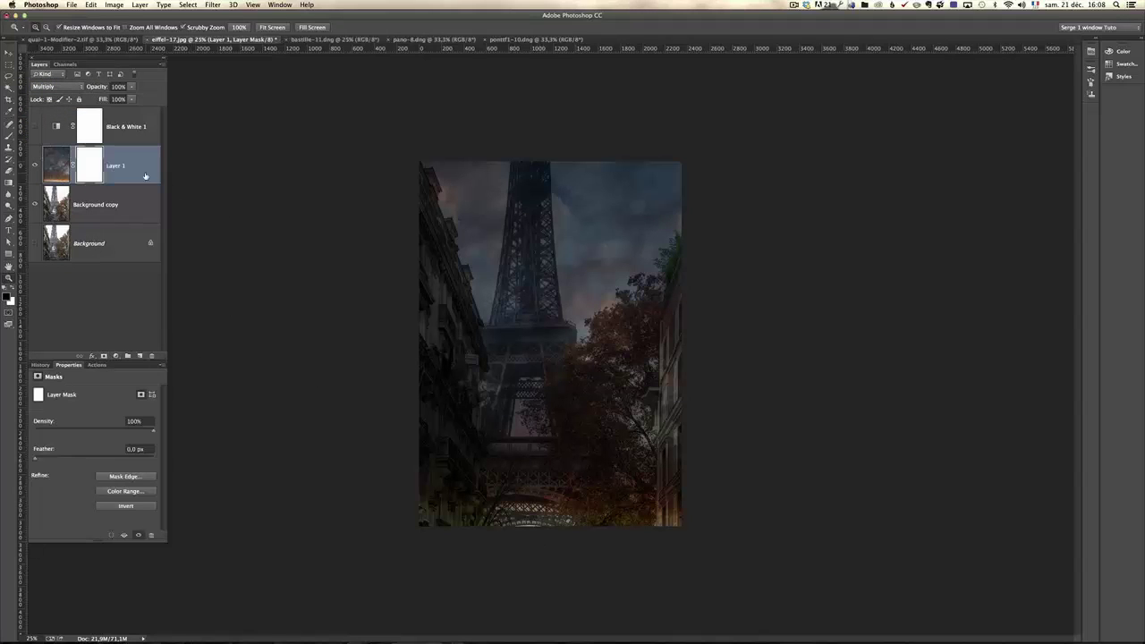
# Paint black at 20% opacity on the sky's mask over the tower, tree and building facades, enlarging the brush to 679 px
pyautogui.press('b')
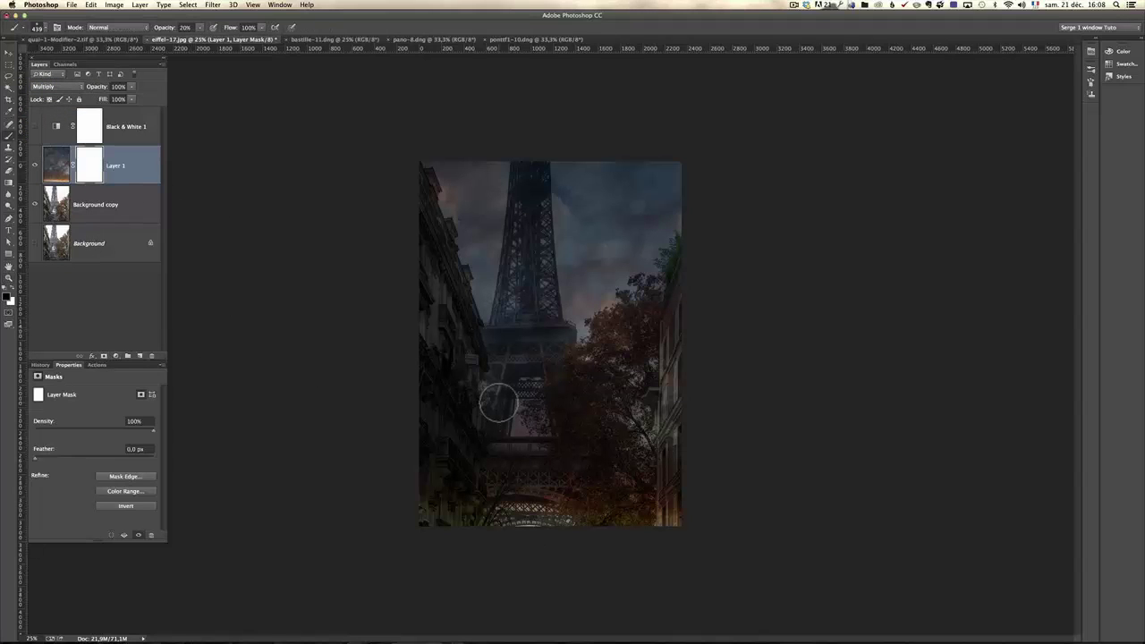
pyautogui.moveTo(531, 185)
pyautogui.mouseDown()
pyautogui.moveTo(530, 323)
pyautogui.moveTo(528, 305)
pyautogui.moveTo(495, 414)
pyautogui.moveTo(521, 352)
pyautogui.moveTo(563, 363)
pyautogui.moveTo(593, 464)
pyautogui.moveTo(590, 414)
pyautogui.moveTo(603, 492)
pyautogui.moveTo(462, 481)
pyautogui.mouseUp()
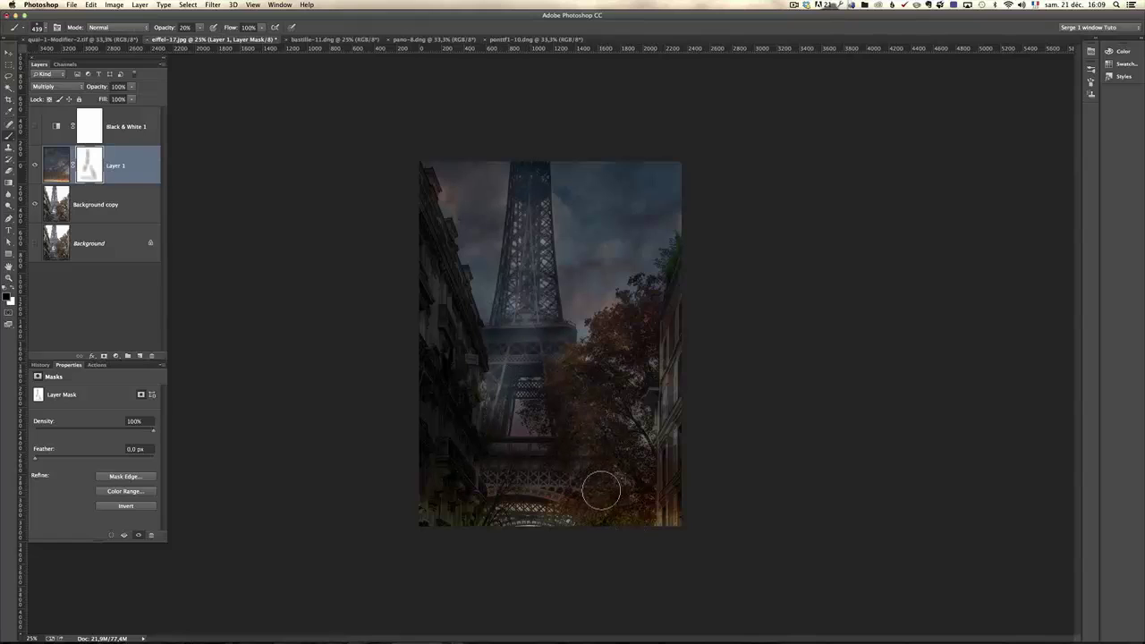
pyautogui.moveTo(600, 490); pyautogui.dragTo(614, 494)
pyautogui.moveTo(674, 341)
pyautogui.mouseDown()
pyautogui.moveTo(692, 535)
pyautogui.moveTo(716, 360)
pyautogui.moveTo(700, 353)
pyautogui.moveTo(667, 542)
pyautogui.mouseUp()
pyautogui.moveTo(430, 323)
pyautogui.mouseDown()
pyautogui.moveTo(421, 483)
pyautogui.moveTo(442, 357)
pyautogui.moveTo(445, 529)
pyautogui.moveTo(441, 487)
pyautogui.moveTo(571, 523)
pyautogui.mouseUp()
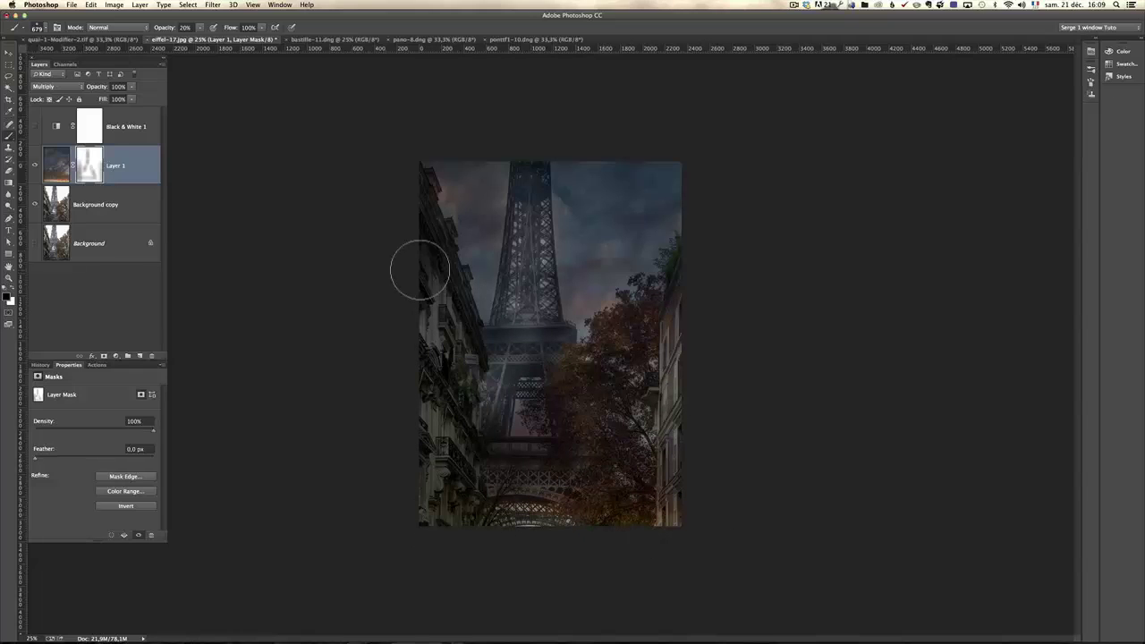
pyautogui.moveTo(416, 240); pyautogui.dragTo(445, 445)
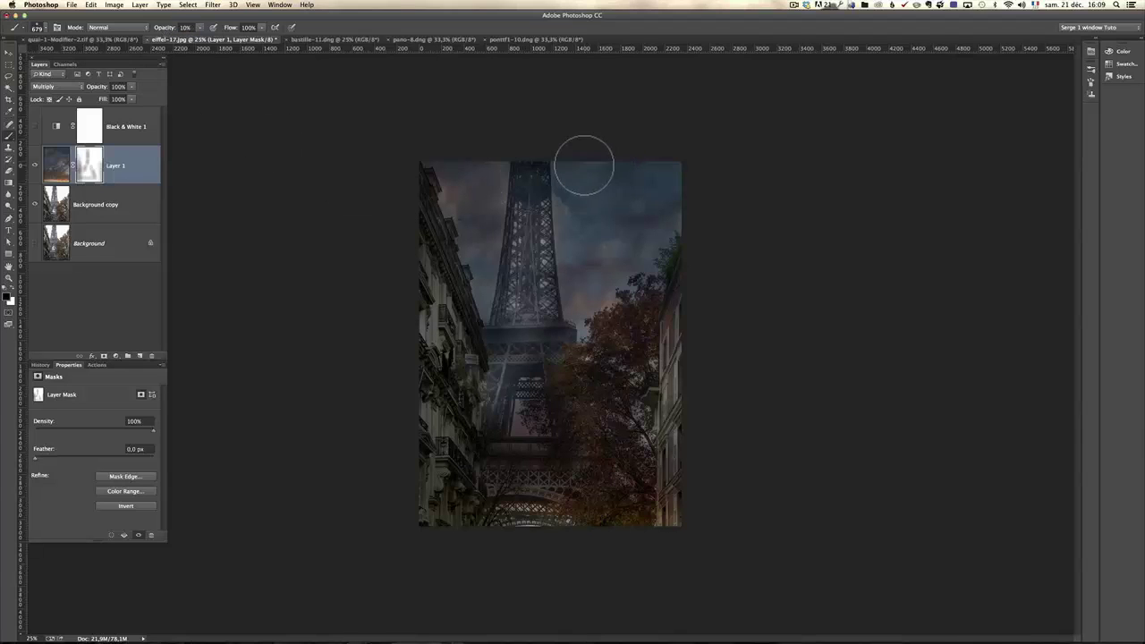
# Paint black at 10% opacity on the sky's mask over the sky, facades, tree and tower with the 679 px brush
pyautogui.moveTo(583, 169); pyautogui.dragTo(617, 280)
pyautogui.moveTo(562, 147)
pyautogui.mouseDown()
pyautogui.moveTo(576, 348)
pyautogui.moveTo(630, 193)
pyautogui.moveTo(624, 164)
pyautogui.moveTo(681, 271)
pyautogui.moveTo(675, 195)
pyautogui.moveTo(704, 386)
pyautogui.moveTo(496, 170)
pyautogui.moveTo(506, 314)
pyautogui.moveTo(515, 225)
pyautogui.moveTo(482, 163)
pyautogui.moveTo(416, 275)
pyautogui.mouseUp()
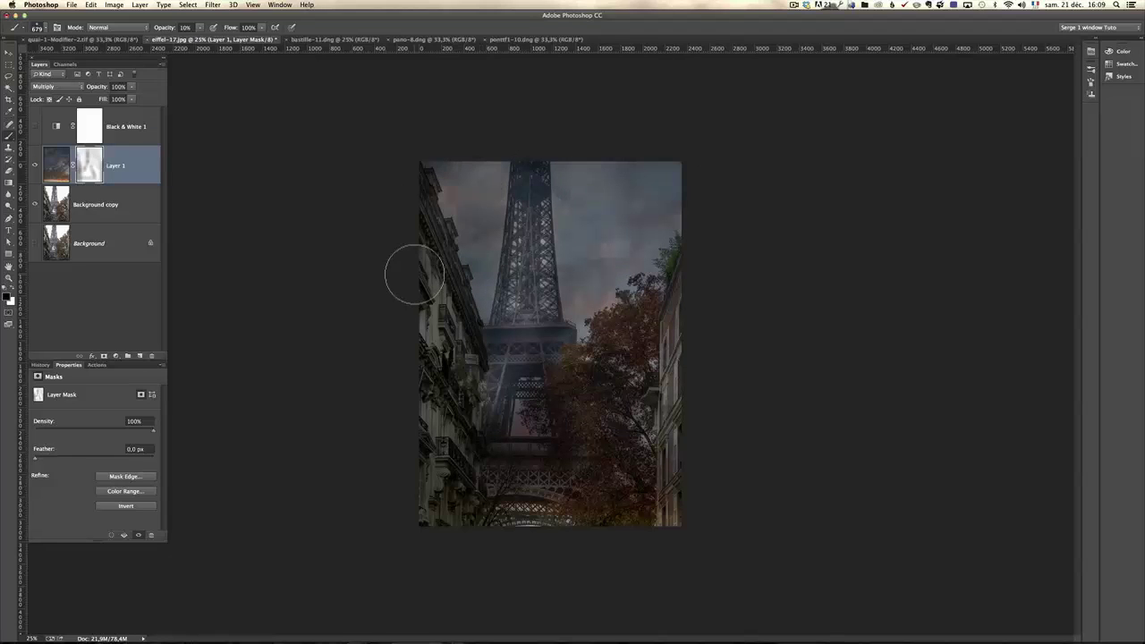
pyautogui.moveTo(484, 320)
pyautogui.mouseDown()
pyautogui.moveTo(499, 495)
pyautogui.moveTo(341, 470)
pyautogui.mouseUp()
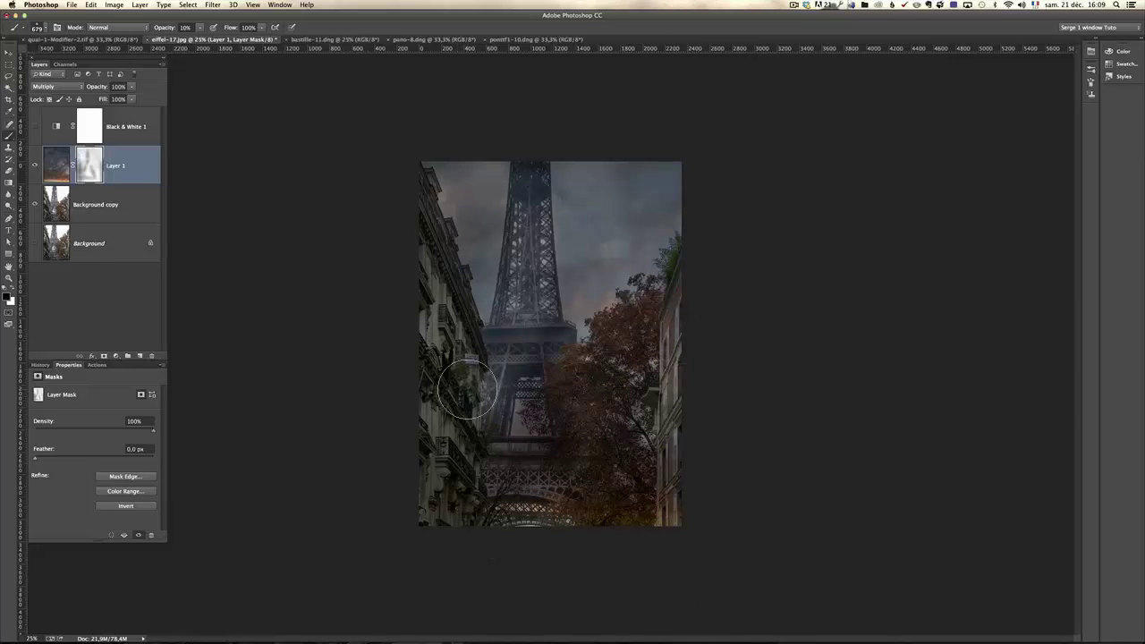
pyautogui.moveTo(452, 413)
pyautogui.mouseDown()
pyautogui.moveTo(444, 483)
pyautogui.moveTo(747, 501)
pyautogui.moveTo(425, 465)
pyautogui.moveTo(706, 508)
pyautogui.moveTo(547, 449)
pyautogui.moveTo(616, 426)
pyautogui.moveTo(622, 381)
pyautogui.mouseUp()
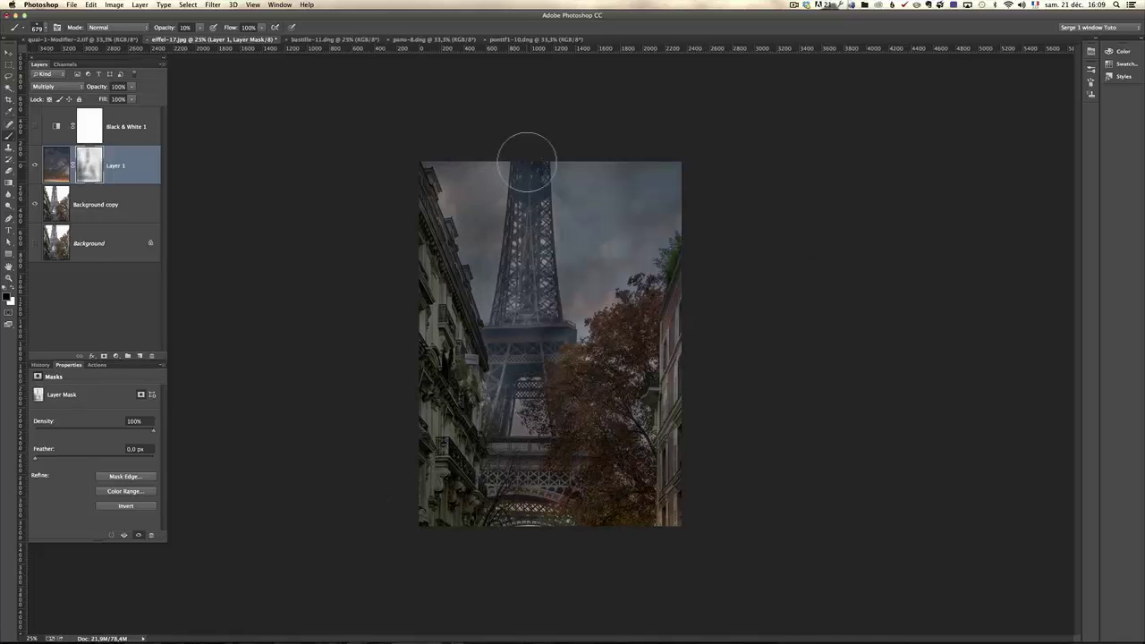
pyautogui.moveTo(534, 170); pyautogui.dragTo(571, 443)
pyautogui.moveTo(540, 172)
pyautogui.mouseDown()
pyautogui.moveTo(556, 411)
pyautogui.moveTo(518, 205)
pyautogui.moveTo(524, 174)
pyautogui.moveTo(573, 503)
pyautogui.moveTo(514, 177)
pyautogui.moveTo(469, 494)
pyautogui.mouseUp()
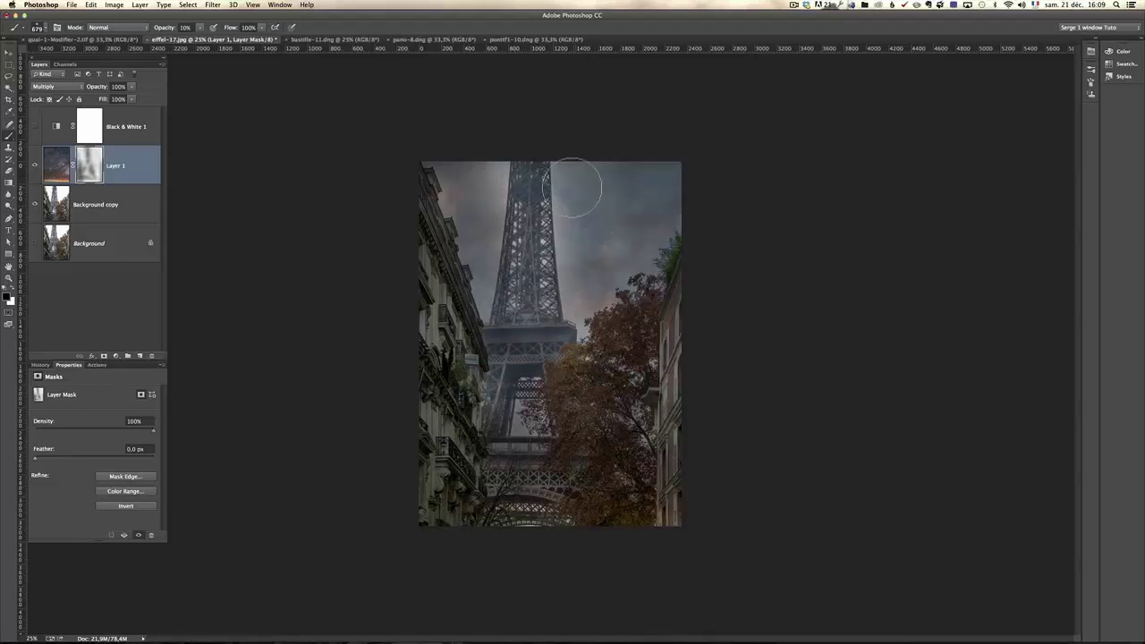
pyautogui.moveTo(567, 179); pyautogui.dragTo(662, 545)
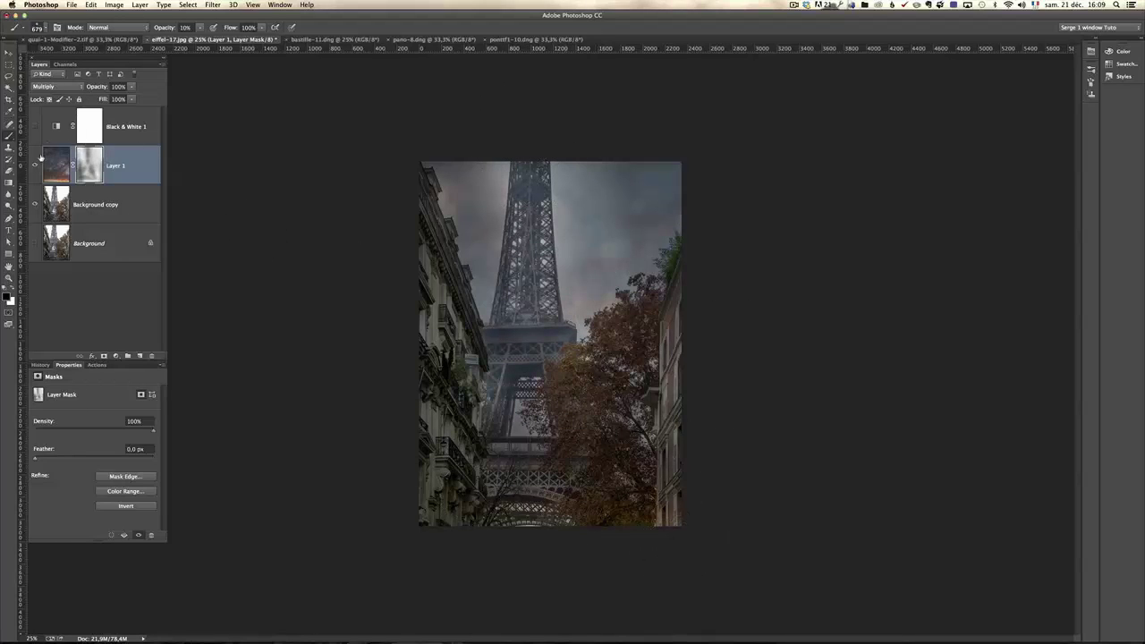
# Toggle the sunset sky layer's visibility to compare the photo with and without the new sky
pyautogui.click(36, 165)
pyautogui.click(35, 165)
pyautogui.click(36, 166)
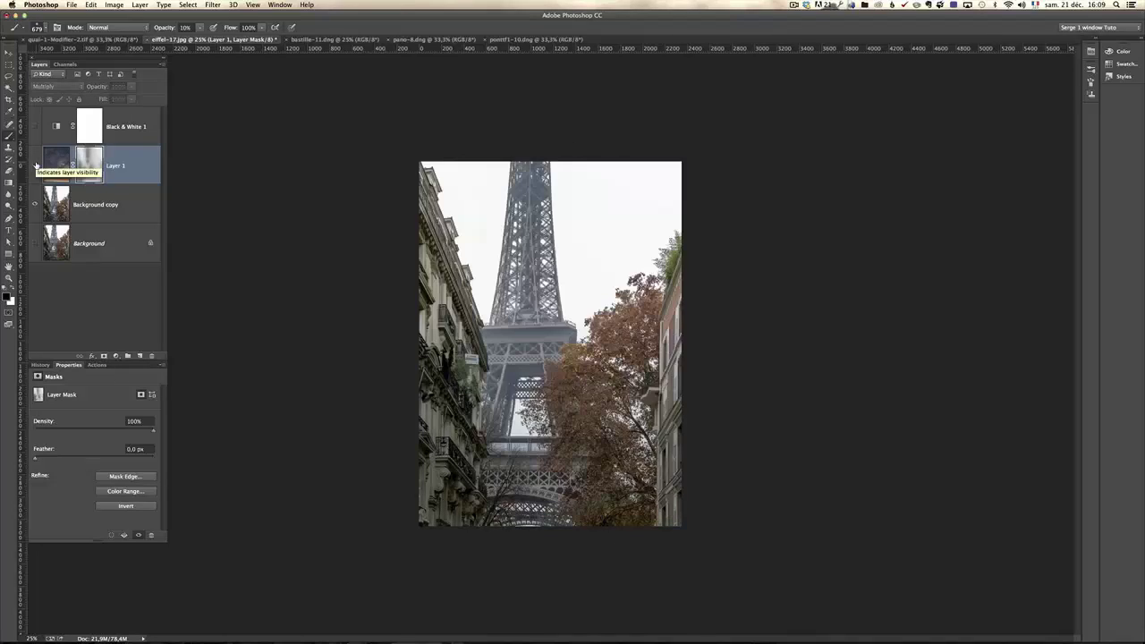
pyautogui.click(36, 166)
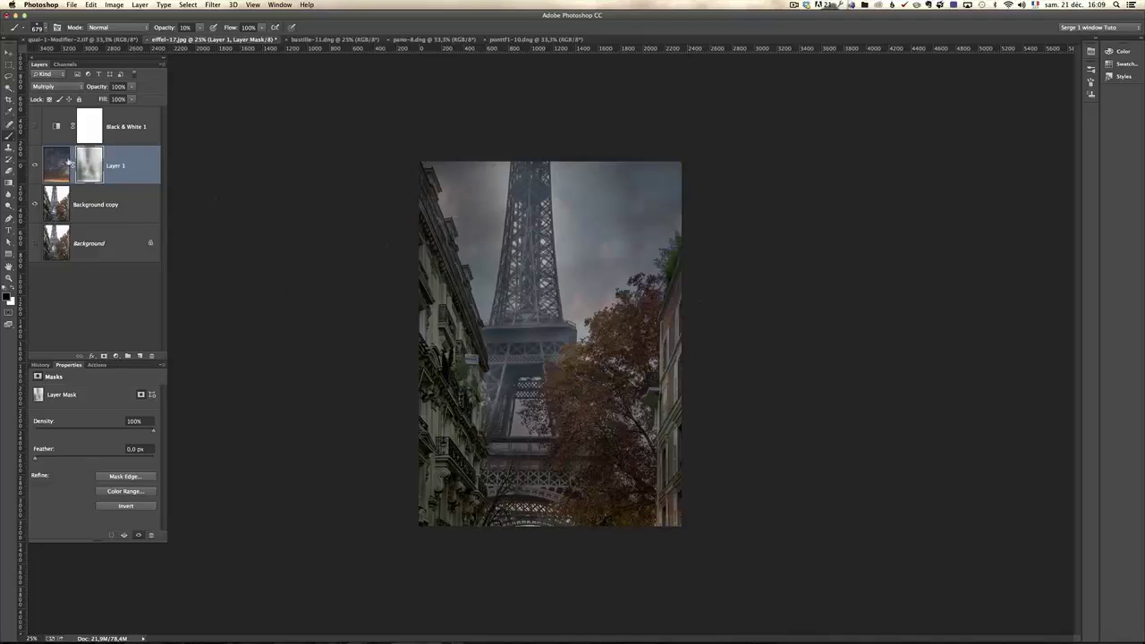
pyautogui.click(36, 165)
pyautogui.click(36, 166)
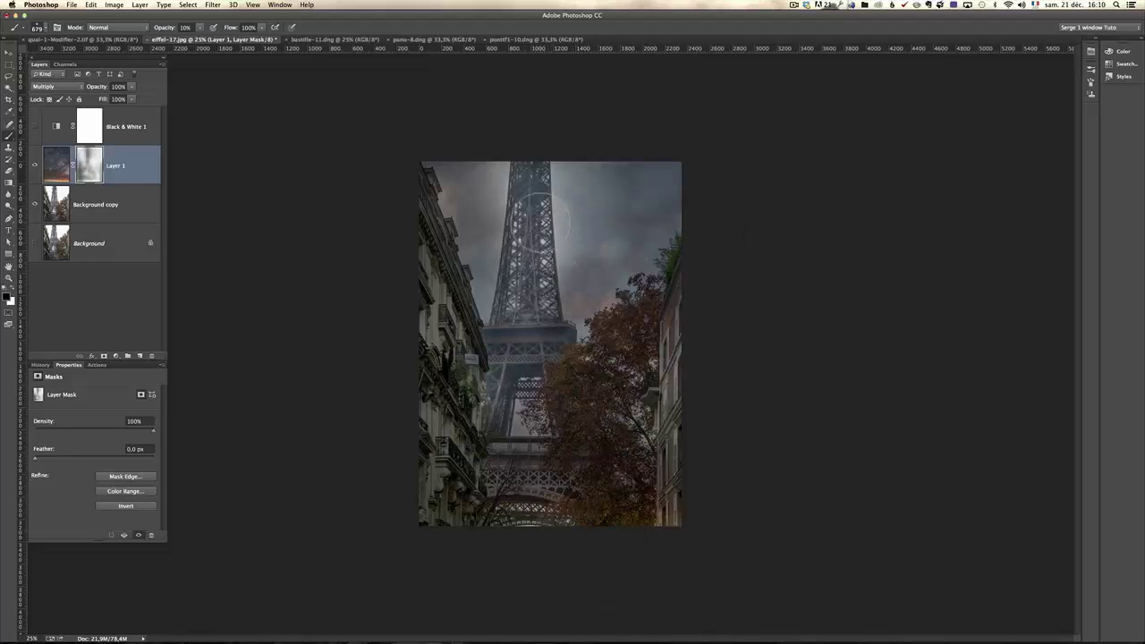
# Paint further black strokes at 10% opacity on the sky's mask along the Eiffel Tower and the sky right beside it
pyautogui.moveTo(503, 154); pyautogui.dragTo(491, 428)
pyautogui.moveTo(563, 195)
pyautogui.mouseDown()
pyautogui.moveTo(529, 344)
pyautogui.moveTo(553, 172)
pyautogui.moveTo(507, 400)
pyautogui.moveTo(503, 455)
pyautogui.moveTo(518, 512)
pyautogui.mouseUp()
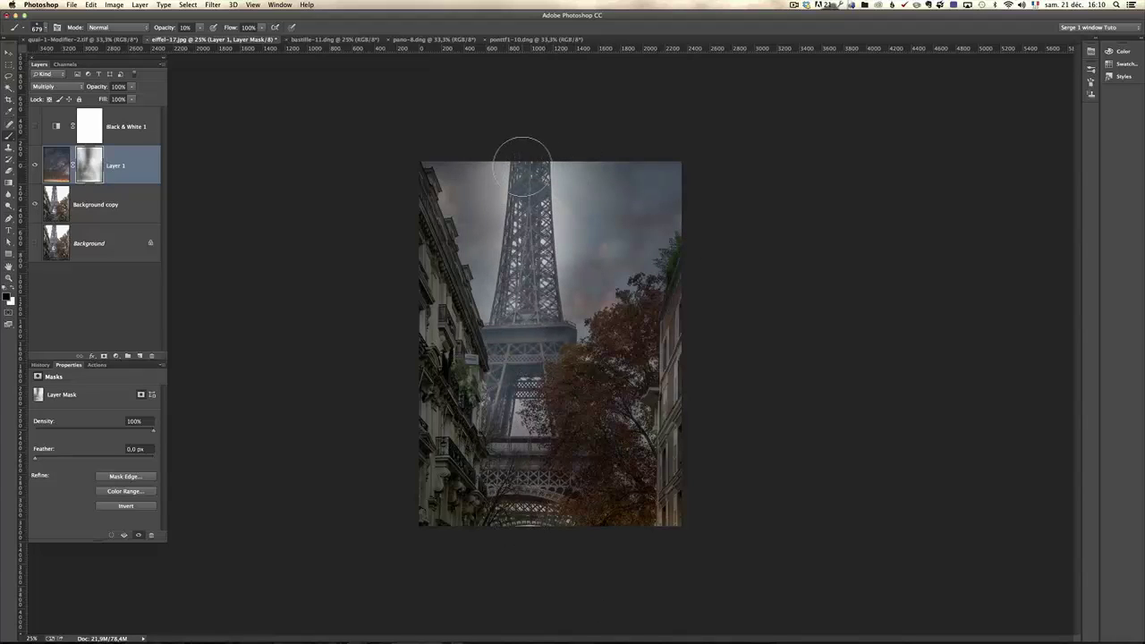
pyautogui.moveTo(519, 149)
pyautogui.mouseDown()
pyautogui.moveTo(505, 206)
pyautogui.moveTo(473, 182)
pyautogui.moveTo(473, 235)
pyautogui.moveTo(449, 150)
pyautogui.moveTo(476, 251)
pyautogui.moveTo(556, 256)
pyautogui.moveTo(581, 175)
pyautogui.moveTo(576, 271)
pyautogui.moveTo(629, 198)
pyautogui.moveTo(596, 309)
pyautogui.moveTo(700, 182)
pyautogui.moveTo(628, 368)
pyautogui.moveTo(629, 417)
pyautogui.mouseUp()
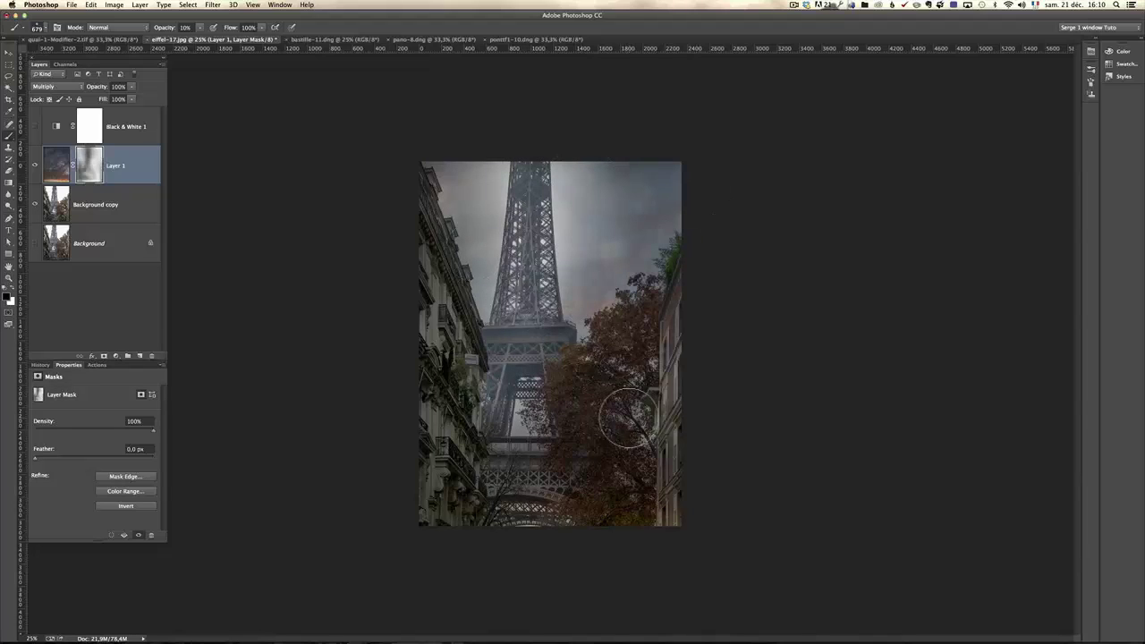
# Touch up the sky's mask at the photo's upper right edge, and compare the photo with and without the sunset sky layer
pyautogui.click(683, 197)
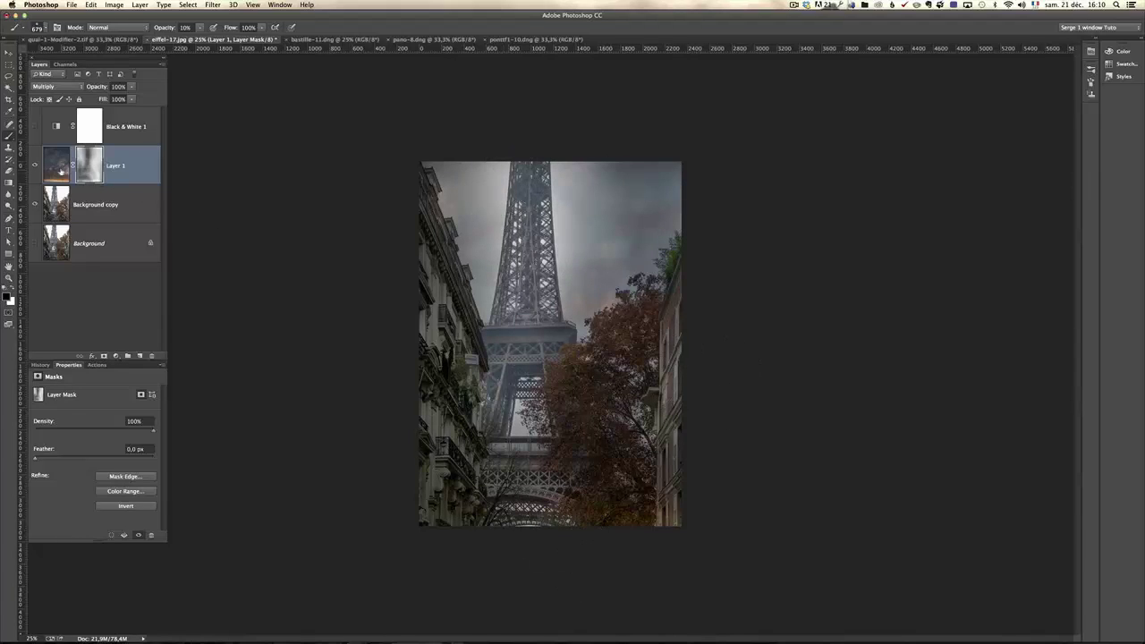
pyautogui.click(36, 165)
pyautogui.click(36, 166)
pyautogui.click(36, 166)
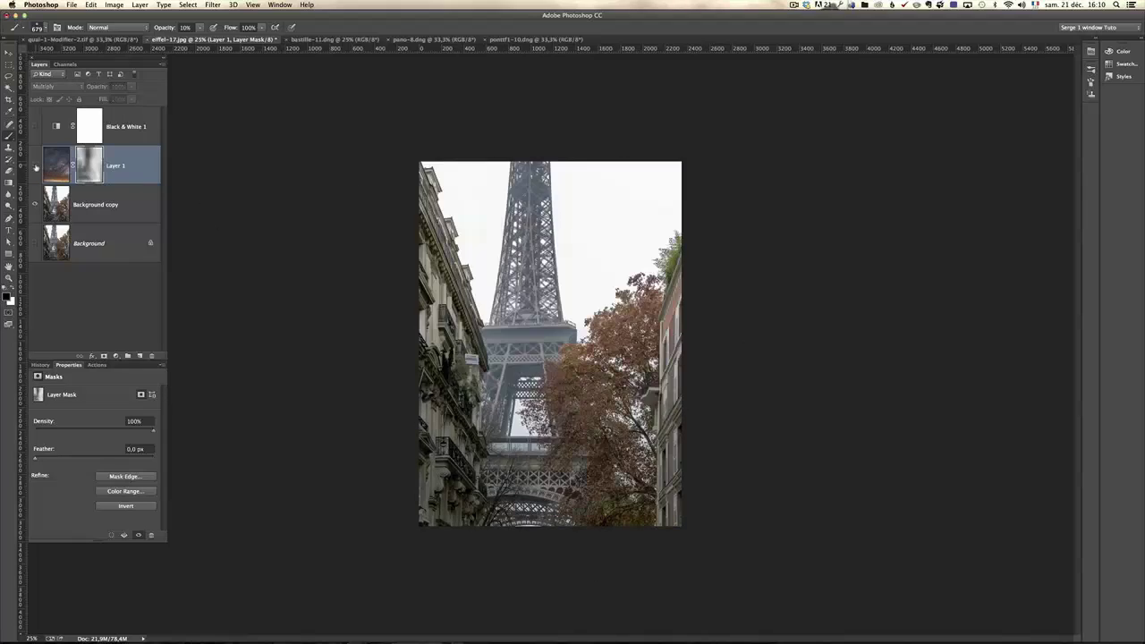
pyautogui.click(35, 165)
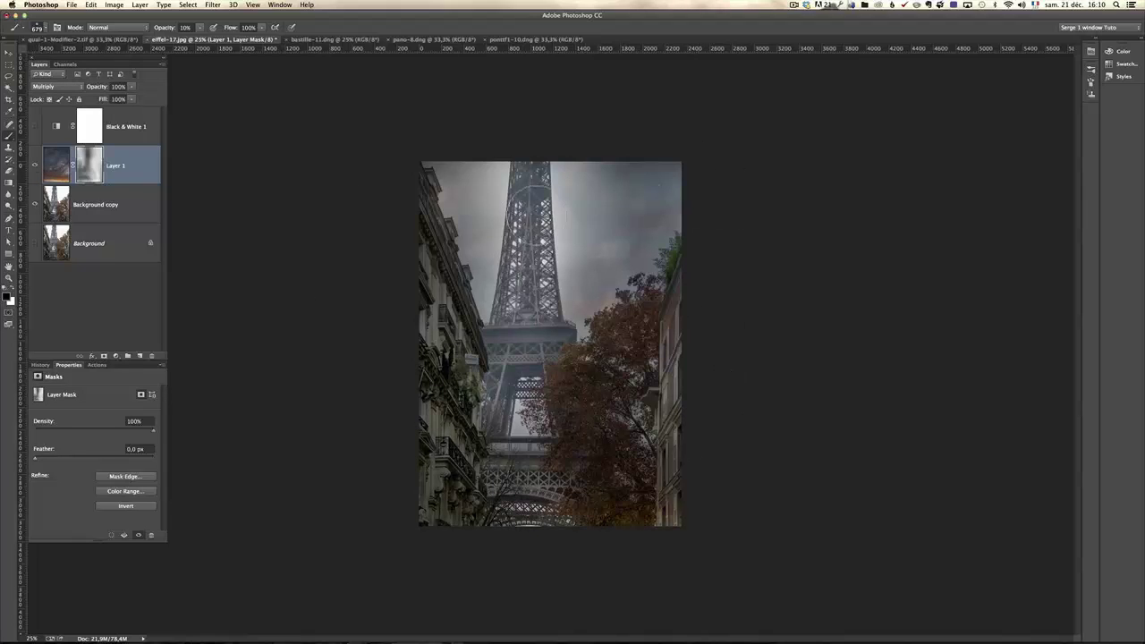
pyautogui.click(35, 166)
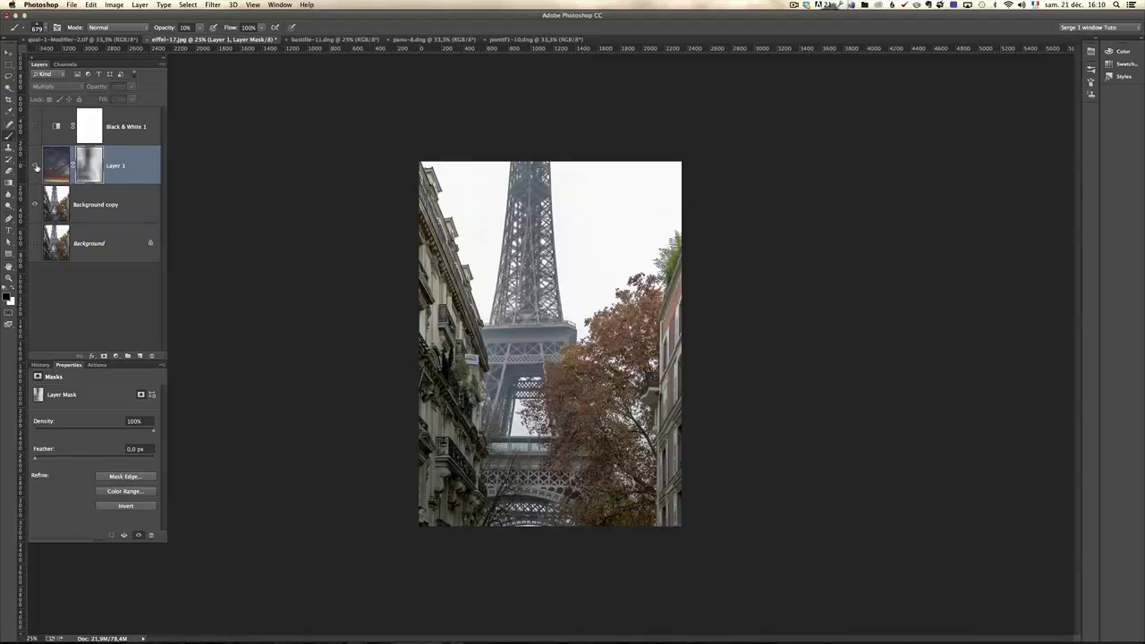
pyautogui.click(36, 165)
# Try the sky layer mask's density at 0% and 100%, and set it to 65%
pyautogui.press('z')
pyautogui.click(646, 291)
pyautogui.click(619, 328)
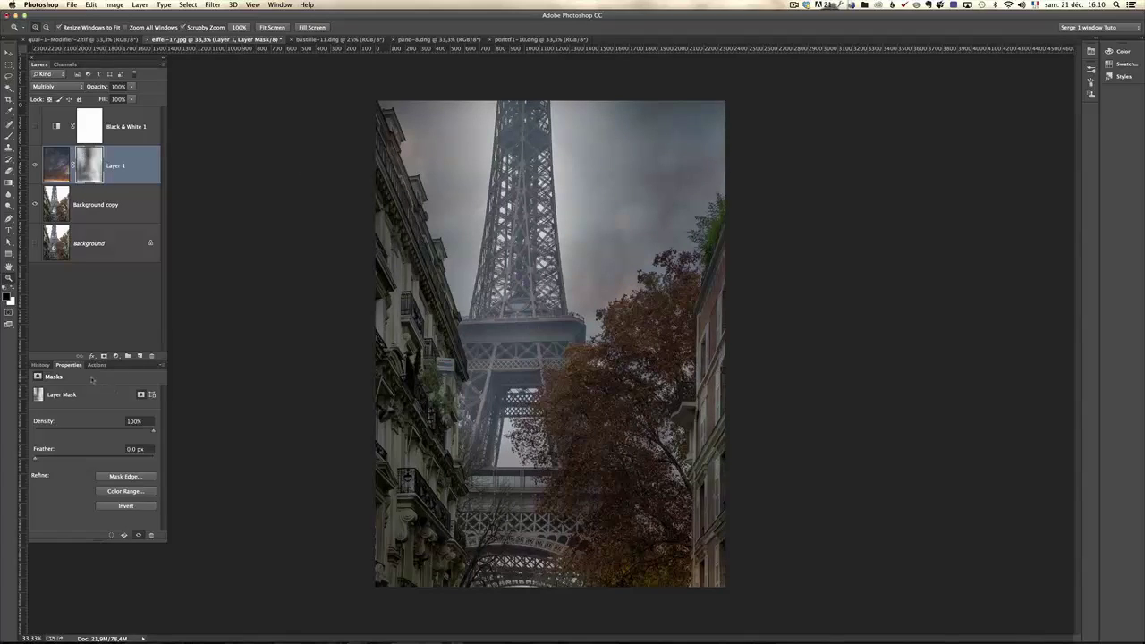
pyautogui.click(41, 365)
pyautogui.click(70, 365)
pyautogui.click(256, 5)
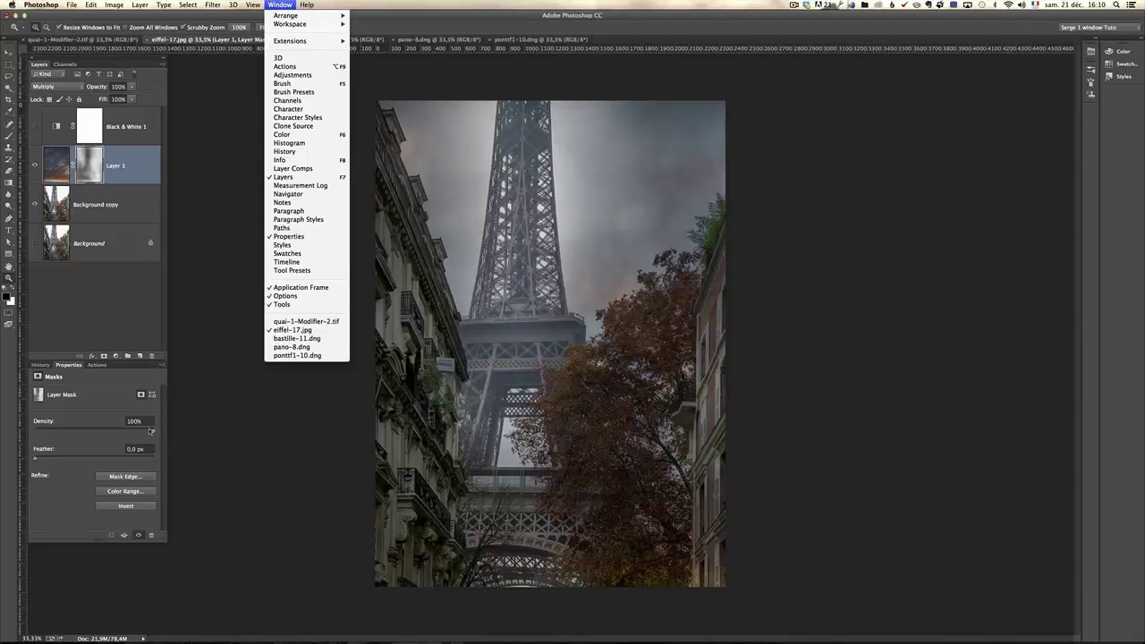
pyautogui.click(66, 310)
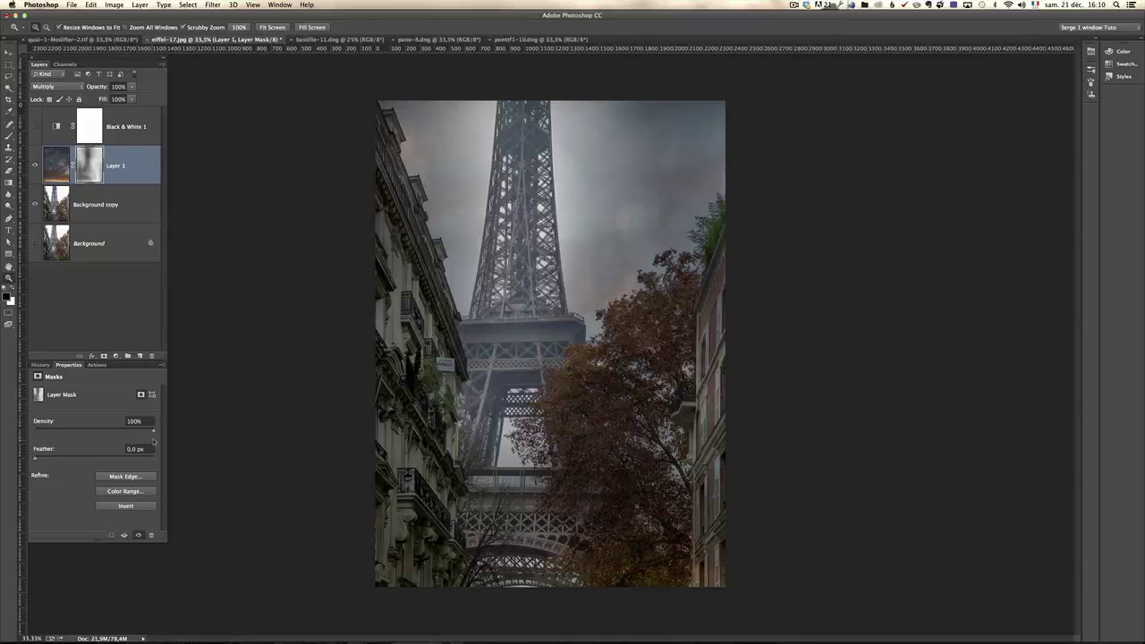
pyautogui.moveTo(154, 433); pyautogui.dragTo(9, 427)
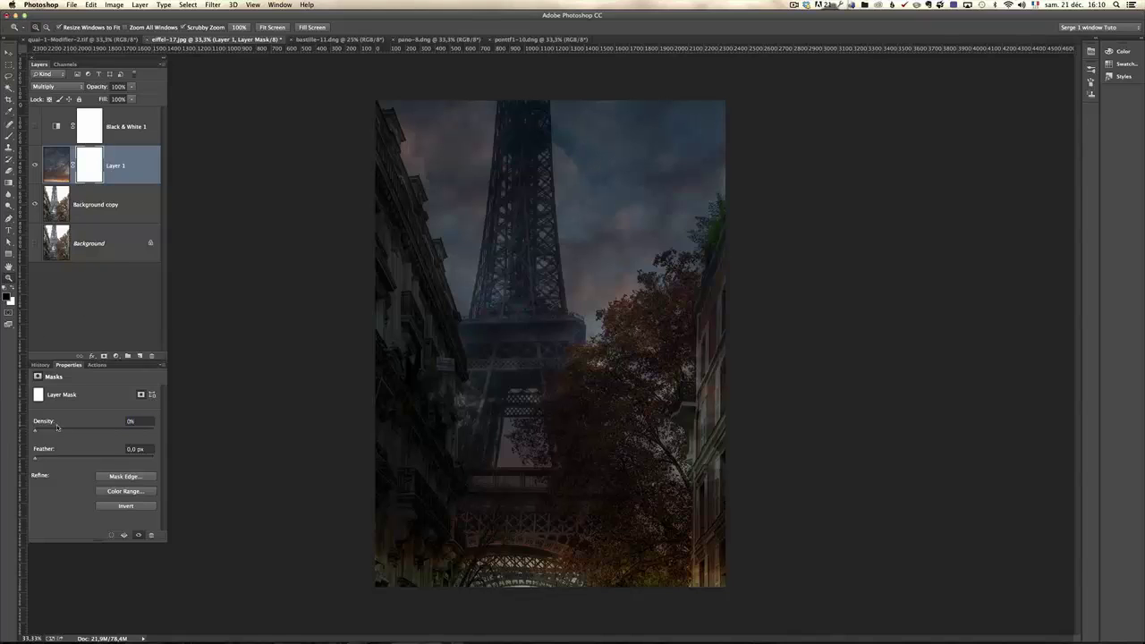
pyautogui.moveTo(37, 433); pyautogui.dragTo(261, 441)
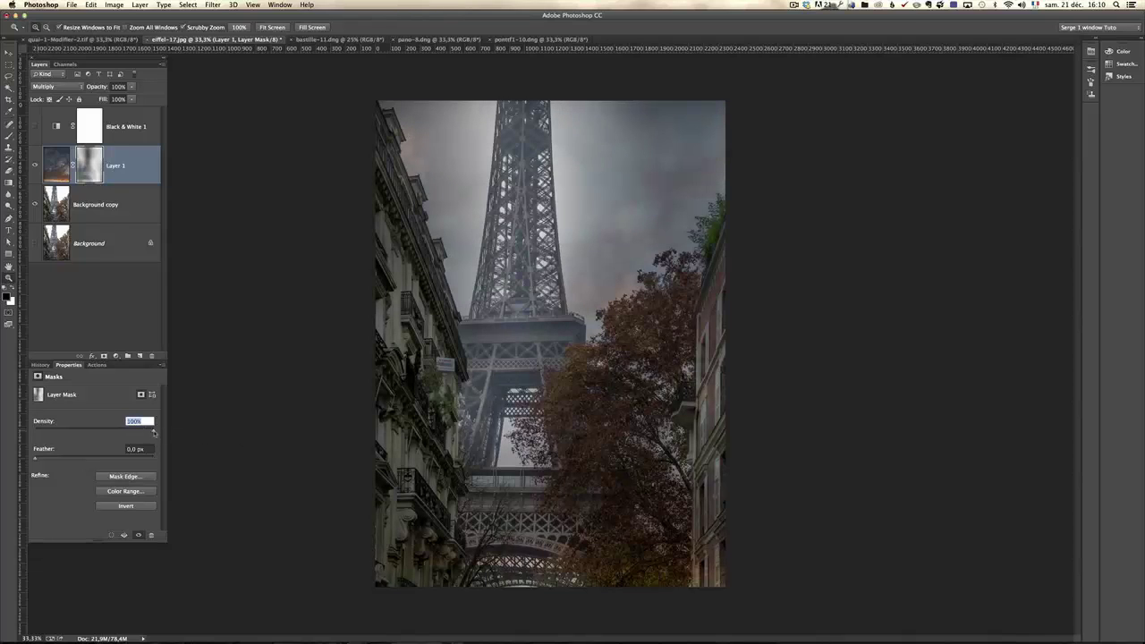
pyautogui.moveTo(116, 433)
pyautogui.mouseDown()
pyautogui.moveTo(100, 432)
pyautogui.moveTo(112, 433)
pyautogui.mouseUp()
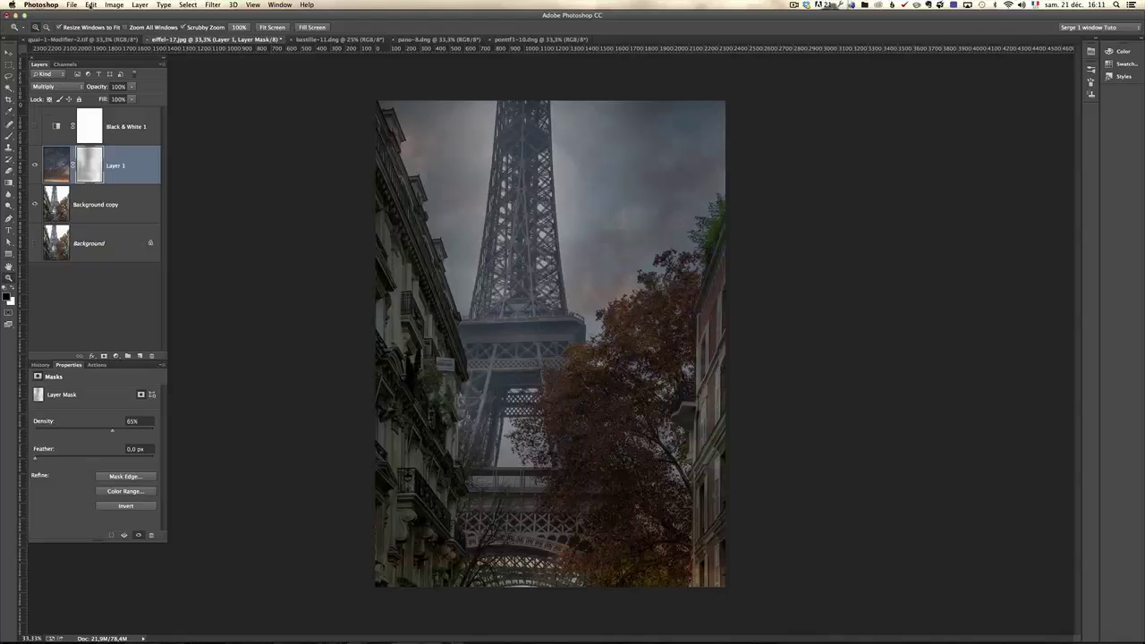
# Close the Eiffel Tower document and save its changes
pyautogui.click(71, 4)
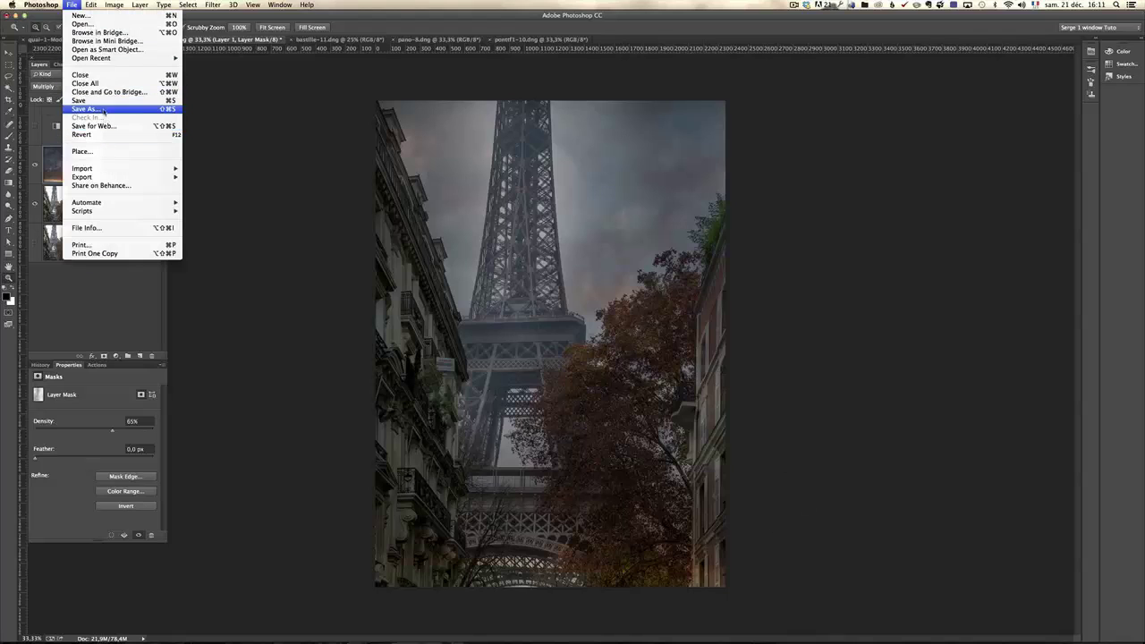
pyautogui.click(100, 76)
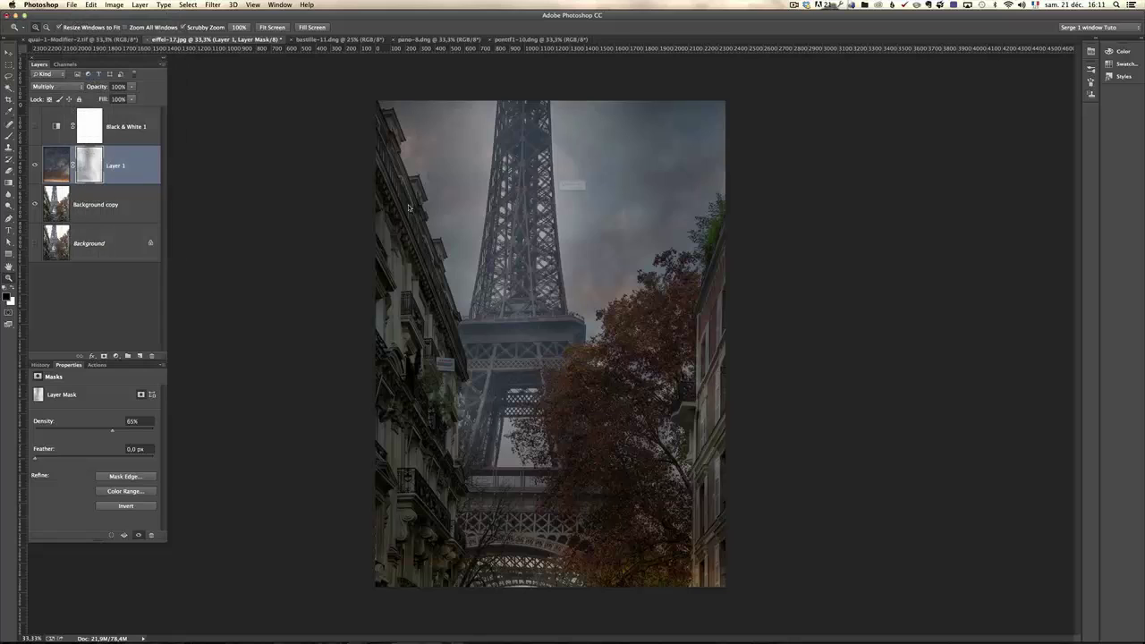
pyautogui.click(649, 207)
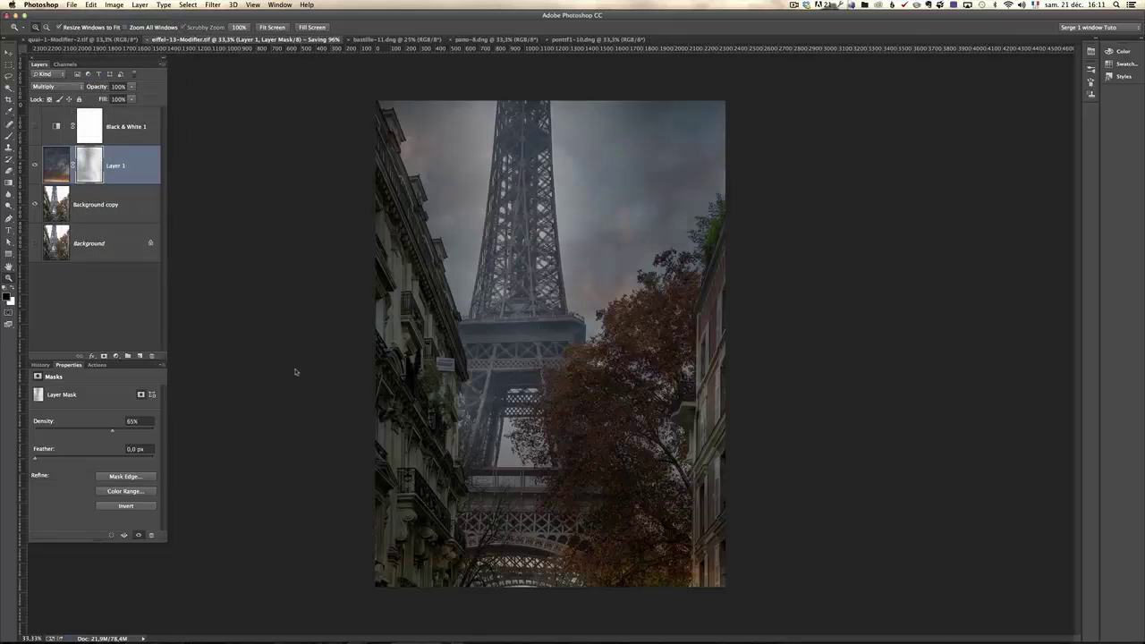
# Switch to Lightroom, open eiffel-13-Modifier.tif in the Develop module and shrink the filmstrip to enlarge the photo
pyautogui.press('super+Tab')
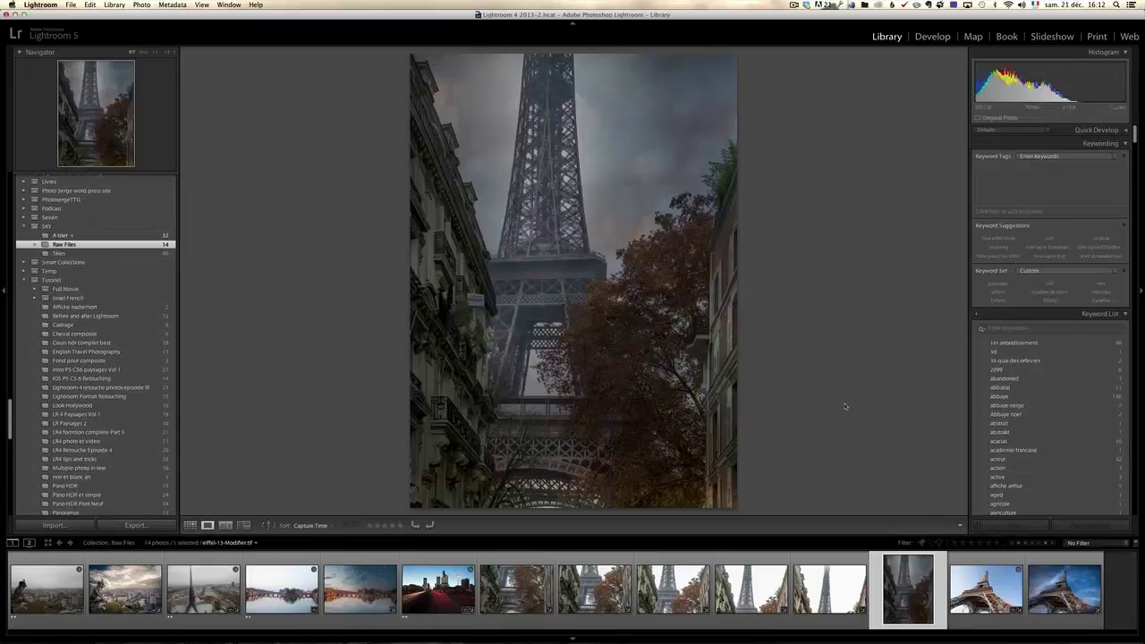
pyautogui.click(928, 35)
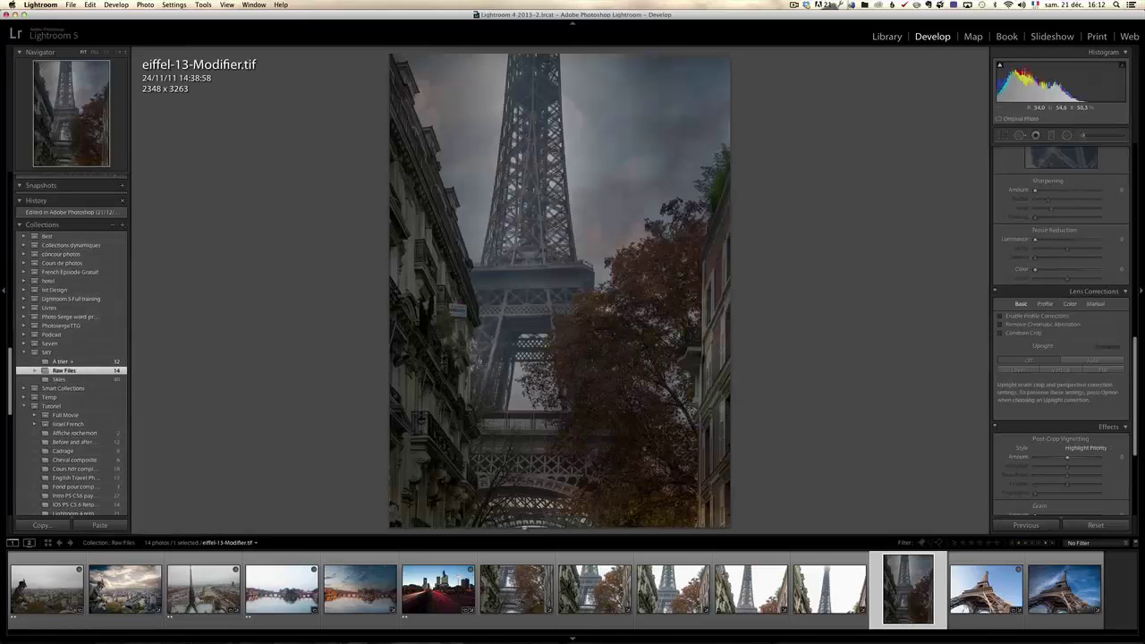
pyautogui.moveTo(524, 535); pyautogui.dragTo(519, 574)
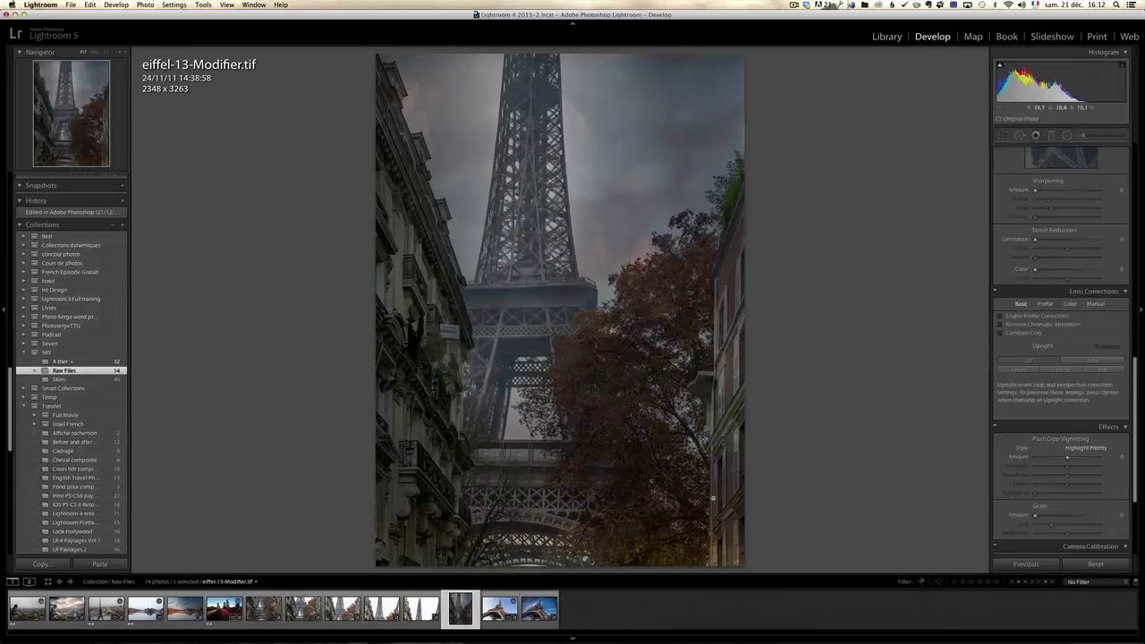
# Set the photo's Highlights to -100, Shadows to +100, Whites to +65 and Blacks to -23
pyautogui.scroll(5, 1136, 349)
pyautogui.scroll(3, 1137, 349)
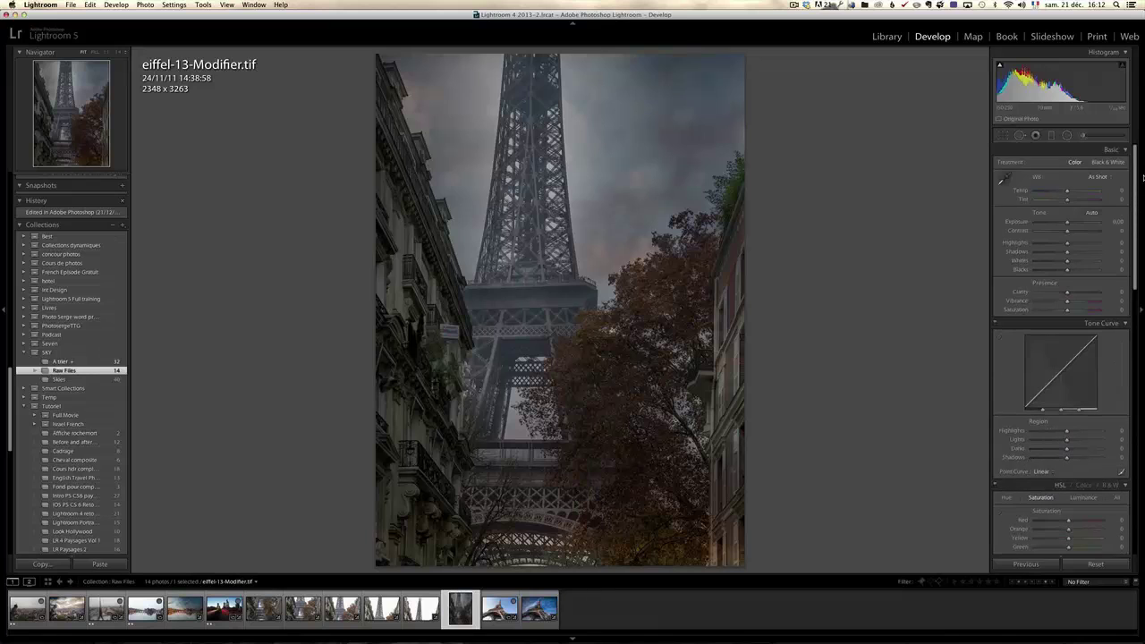
pyautogui.moveTo(1076, 256); pyautogui.dragTo(987, 248)
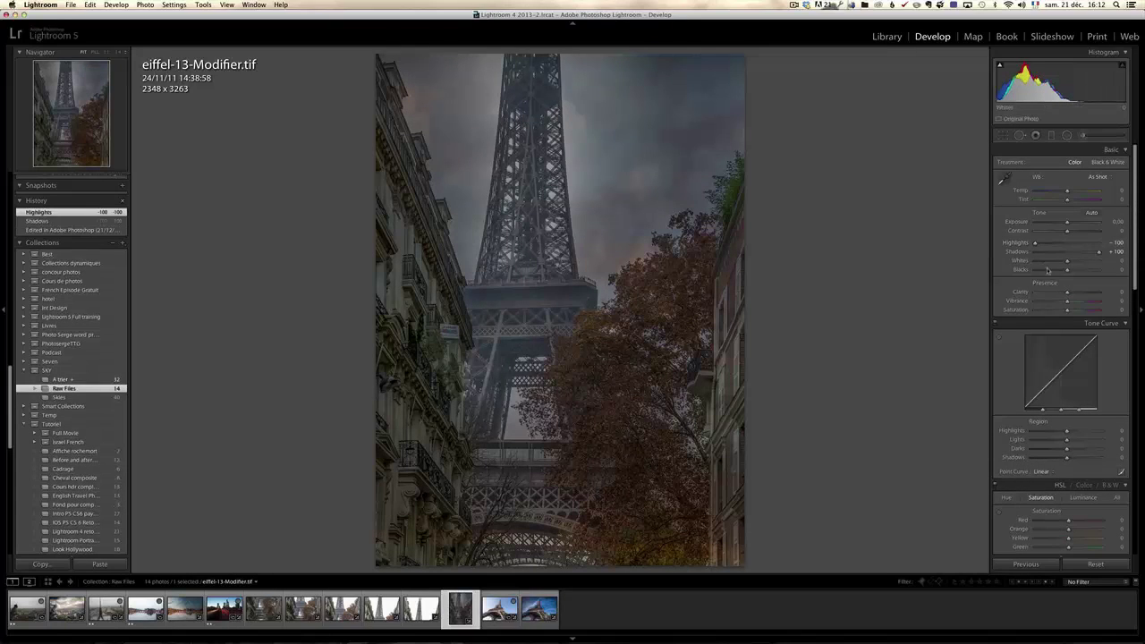
pyautogui.moveTo(1066, 260)
pyautogui.mouseDown()
pyautogui.moveTo(1102, 263)
pyautogui.moveTo(1062, 273)
pyautogui.mouseUp()
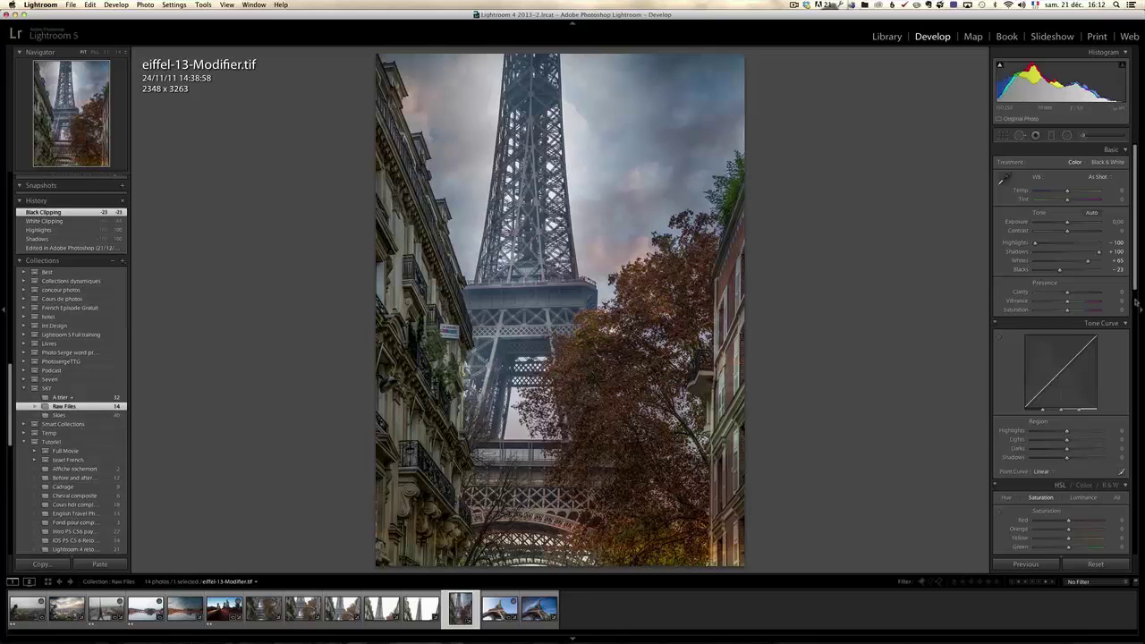
# Reduce the HSL saturation of Yellow, Green, Blue, Purple and Magenta to -100 and of Aqua to -6
pyautogui.moveTo(1138, 295); pyautogui.dragTo(1142, 420)
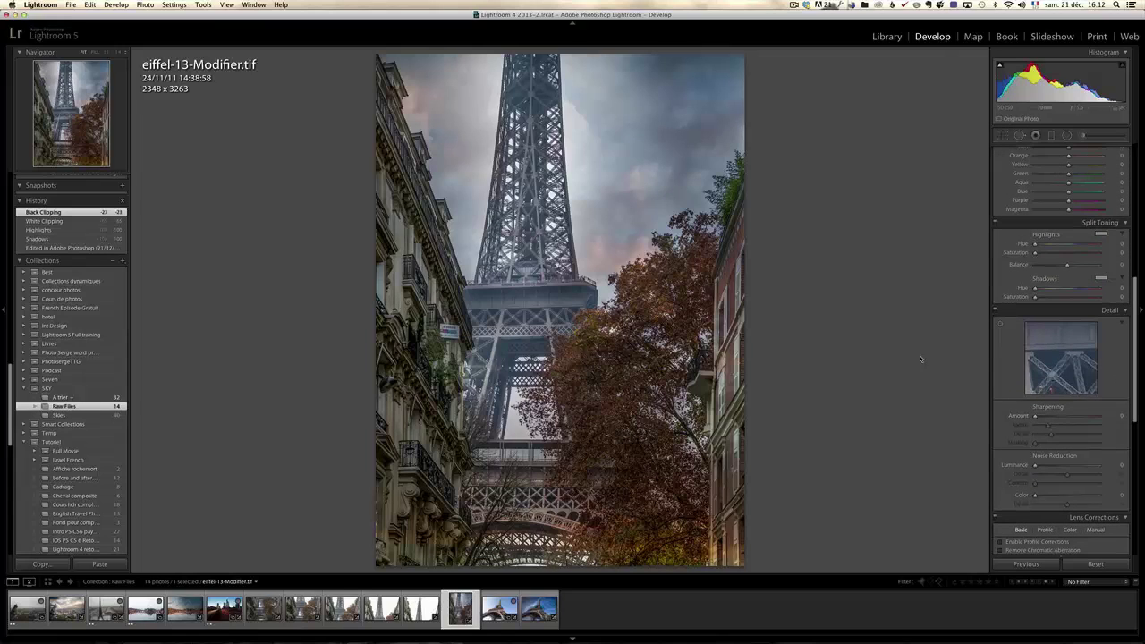
pyautogui.moveTo(1139, 354); pyautogui.dragTo(1139, 309)
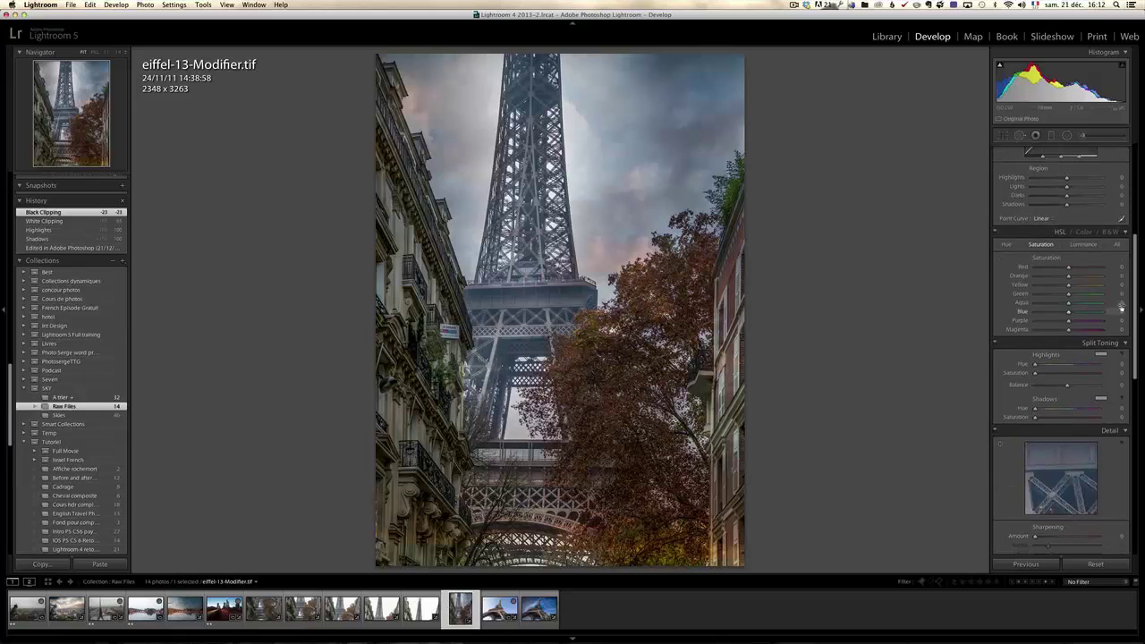
pyautogui.click(1001, 262)
pyautogui.moveTo(666, 121); pyautogui.dragTo(667, 123)
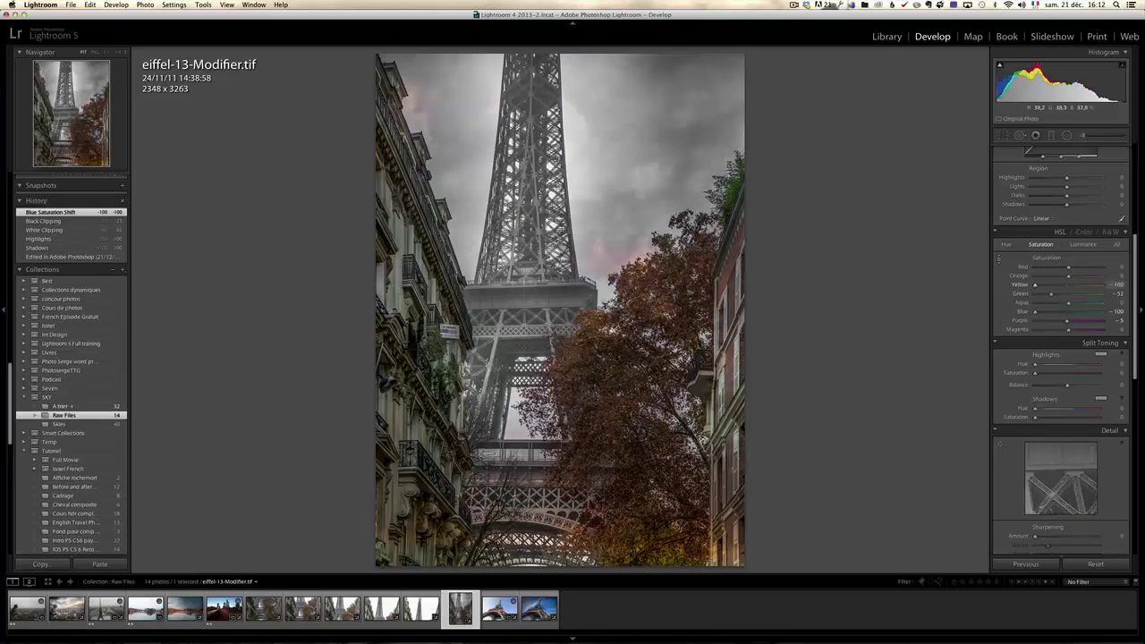
pyautogui.moveTo(398, 288); pyautogui.dragTo(399, 376)
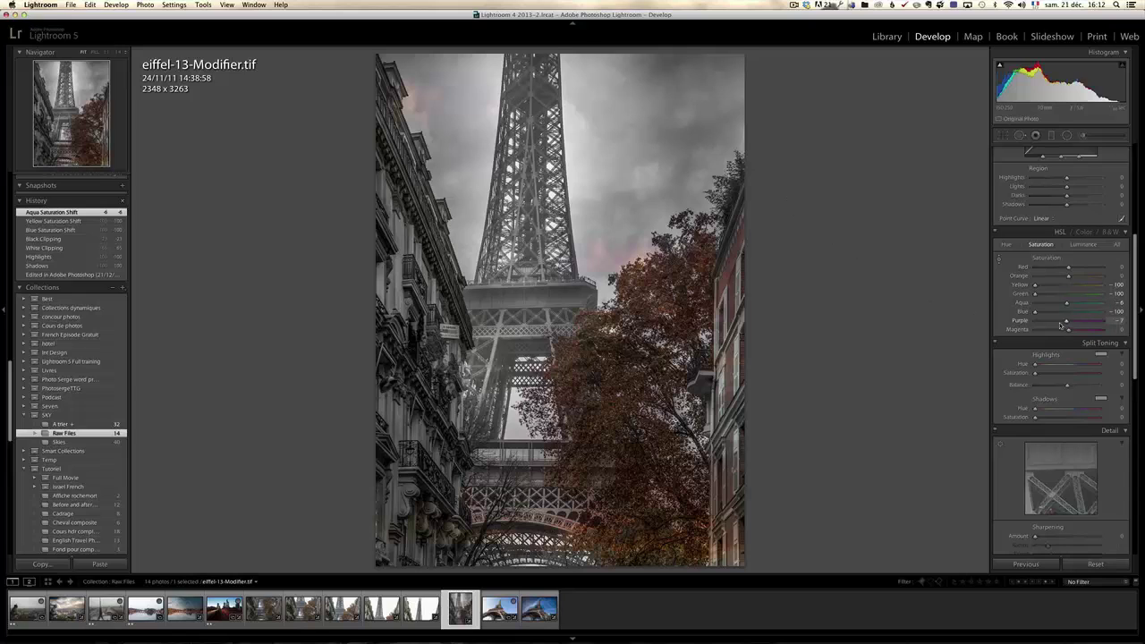
pyautogui.moveTo(1067, 320); pyautogui.dragTo(1035, 331)
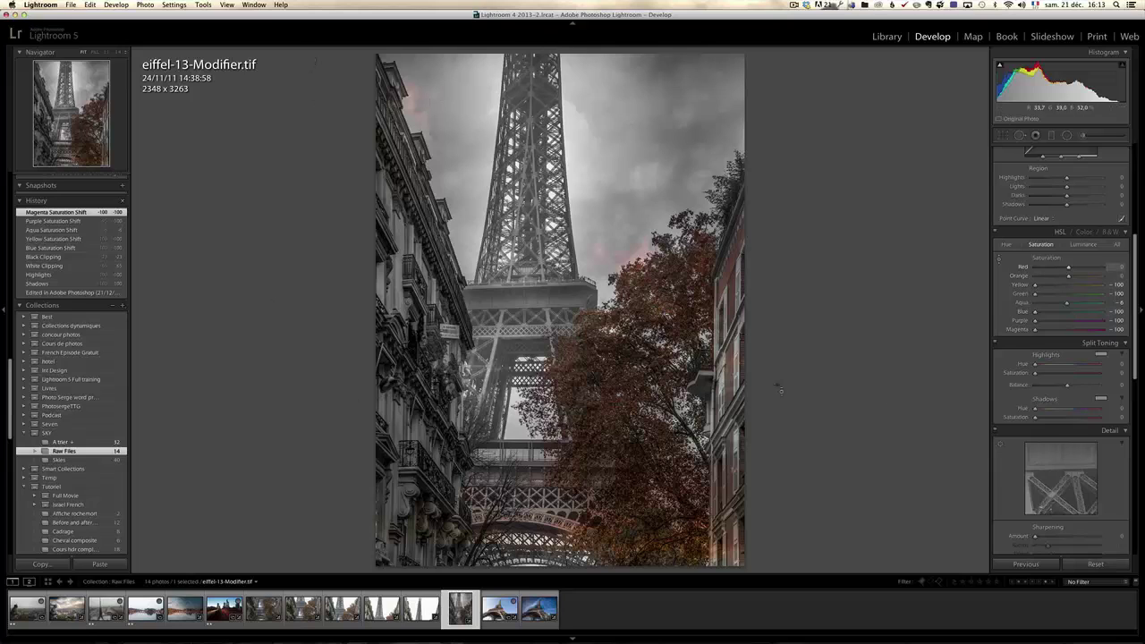
# Bring back some colour by setting the saturation of Yellow to -49, Green to -50 and Purple to -55
pyautogui.moveTo(1037, 285)
pyautogui.mouseDown()
pyautogui.moveTo(1050, 295)
pyautogui.moveTo(1050, 285)
pyautogui.mouseUp()
pyautogui.click(1050, 294)
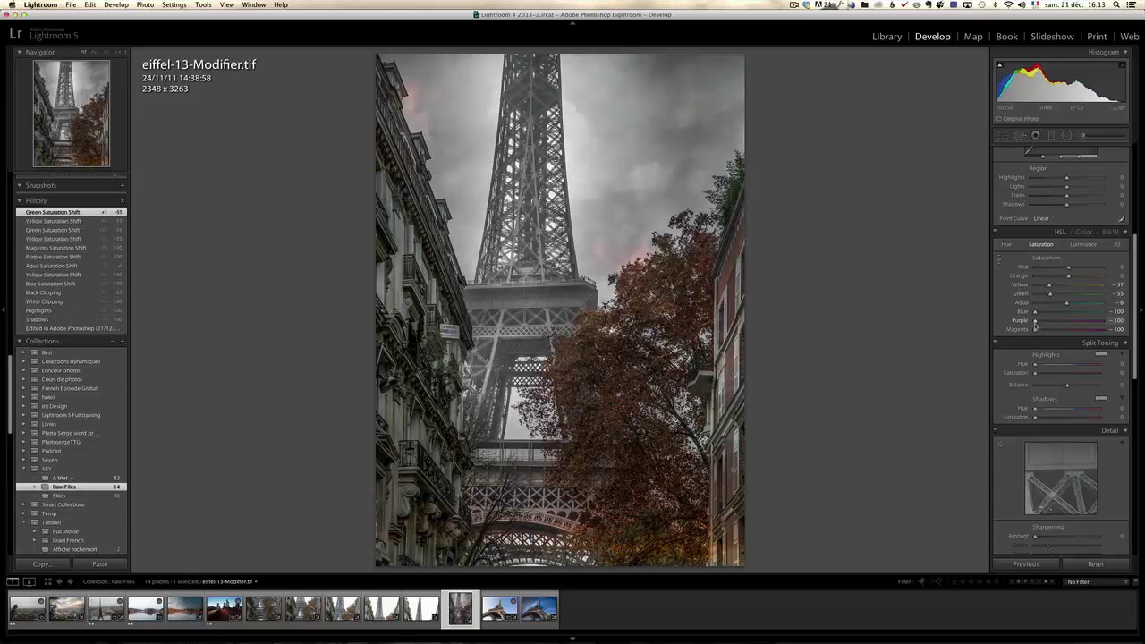
pyautogui.moveTo(1036, 322); pyautogui.dragTo(1051, 323)
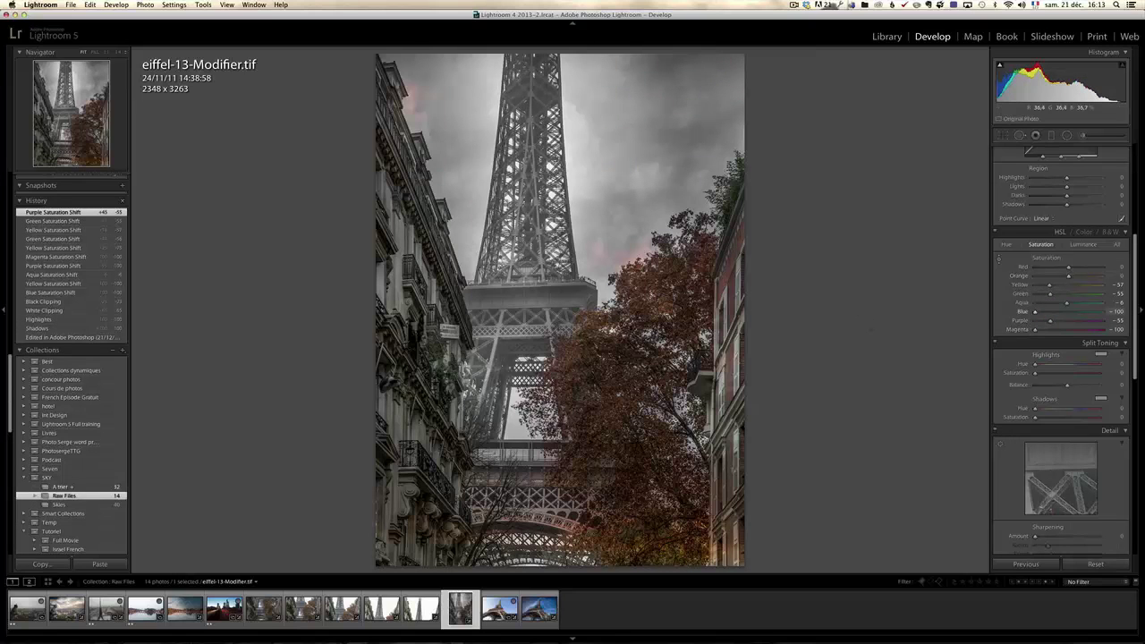
pyautogui.moveTo(398, 304); pyautogui.dragTo(397, 299)
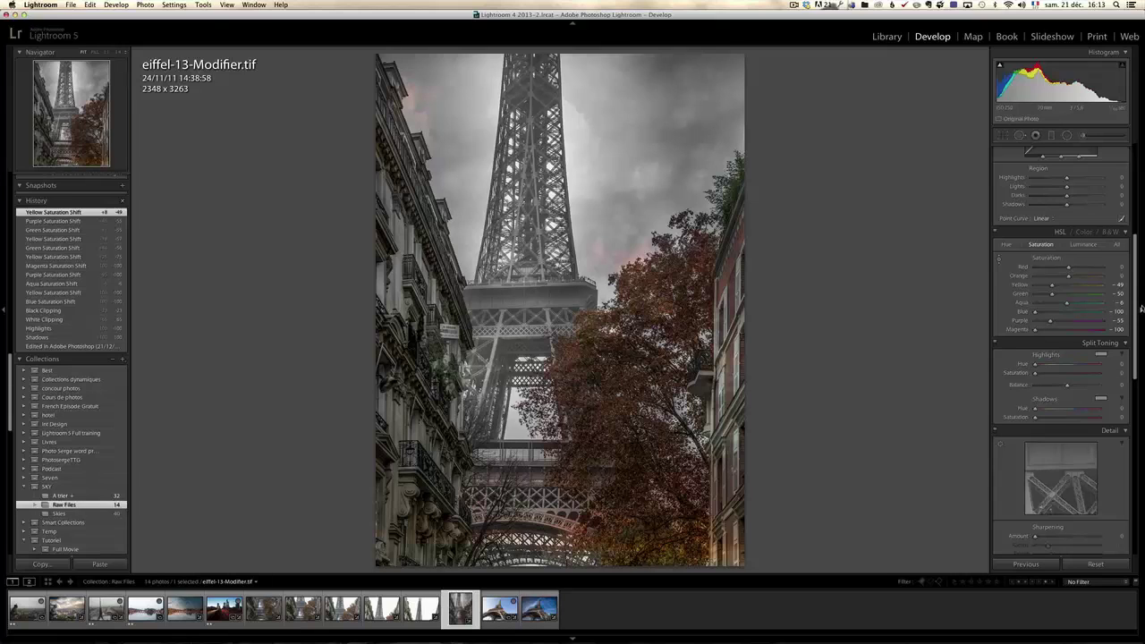
# Set the saturation of Blue and Purple to -36, Yellow to -21, Green to -34 and Aqua to -71
pyautogui.moveTo(1035, 311)
pyautogui.mouseDown()
pyautogui.moveTo(1050, 313)
pyautogui.moveTo(1062, 285)
pyautogui.moveTo(1056, 311)
pyautogui.mouseUp()
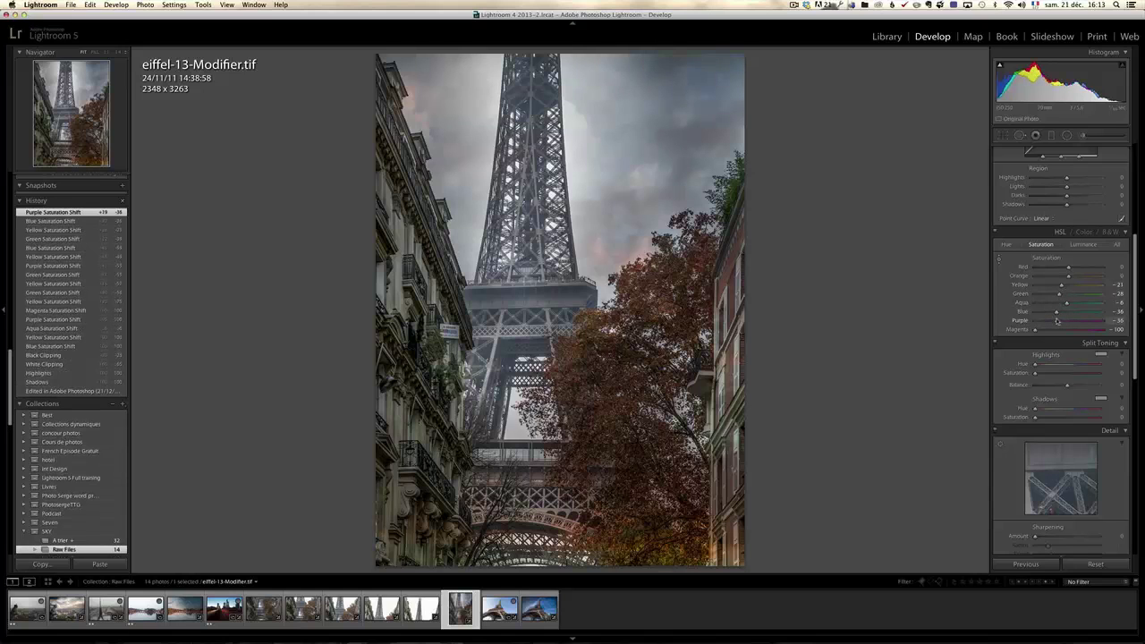
pyautogui.click(998, 257)
pyautogui.moveTo(390, 258); pyautogui.dragTo(398, 270)
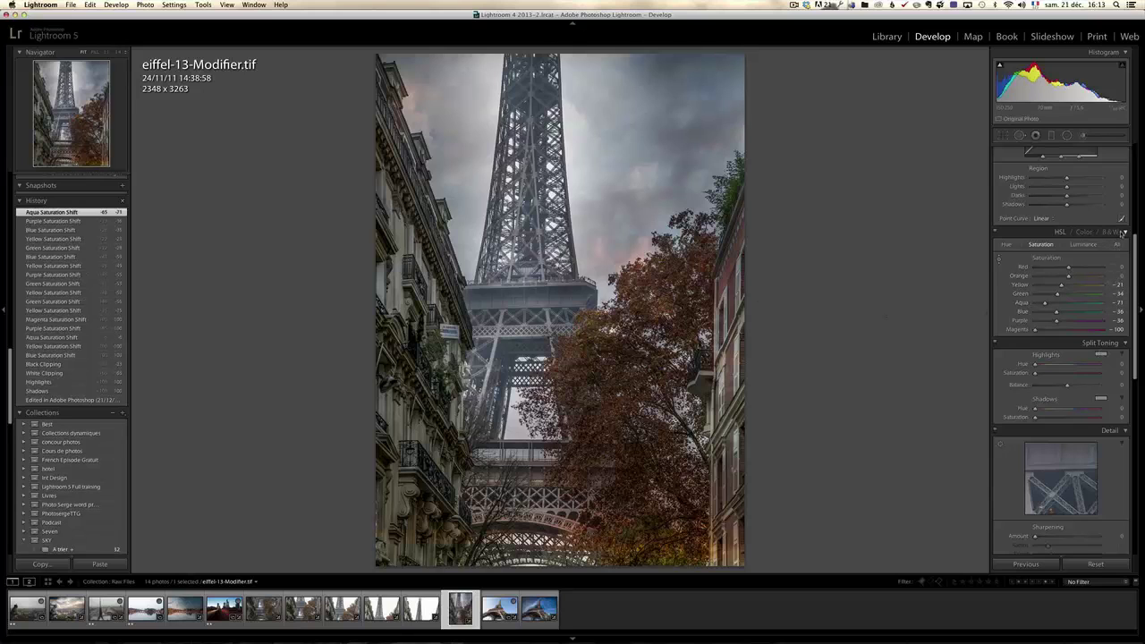
# Darken the photo's corners with a Highlight Priority post-crop vignette, Amount -16
pyautogui.moveTo(1135, 247); pyautogui.dragTo(1141, 489)
pyautogui.moveTo(1068, 313); pyautogui.dragTo(1064, 317)
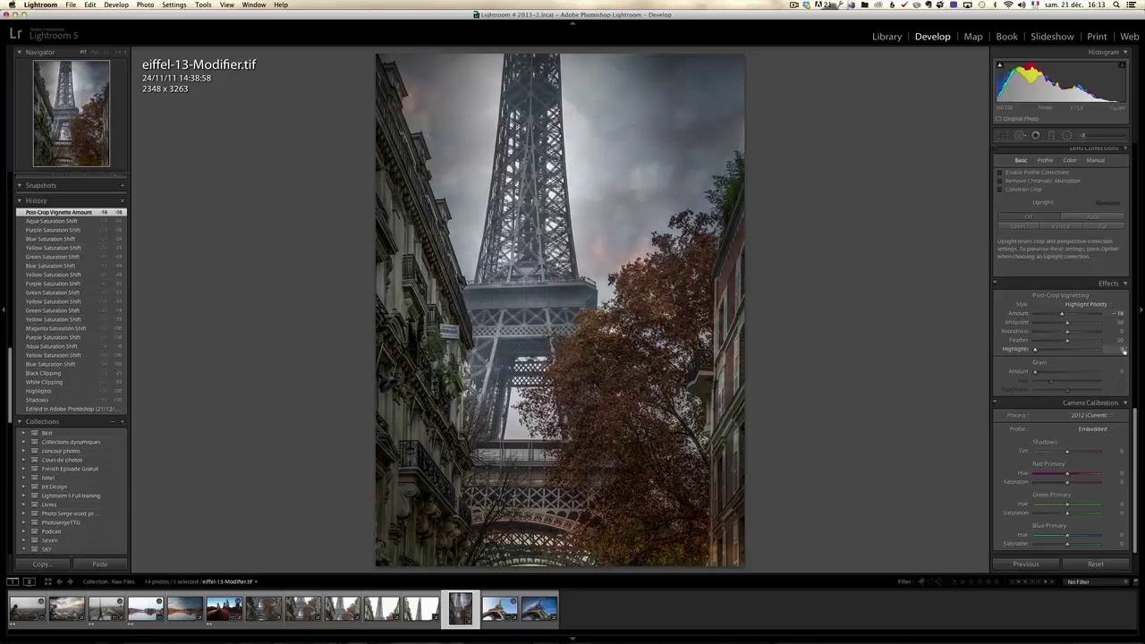
# View the original eiffel-16.jpg and return to eiffel-13-Modifier.tif to compare the white sky with the finished edit
pyautogui.scroll(5, 1136, 342)
pyautogui.scroll(10, 1136, 343)
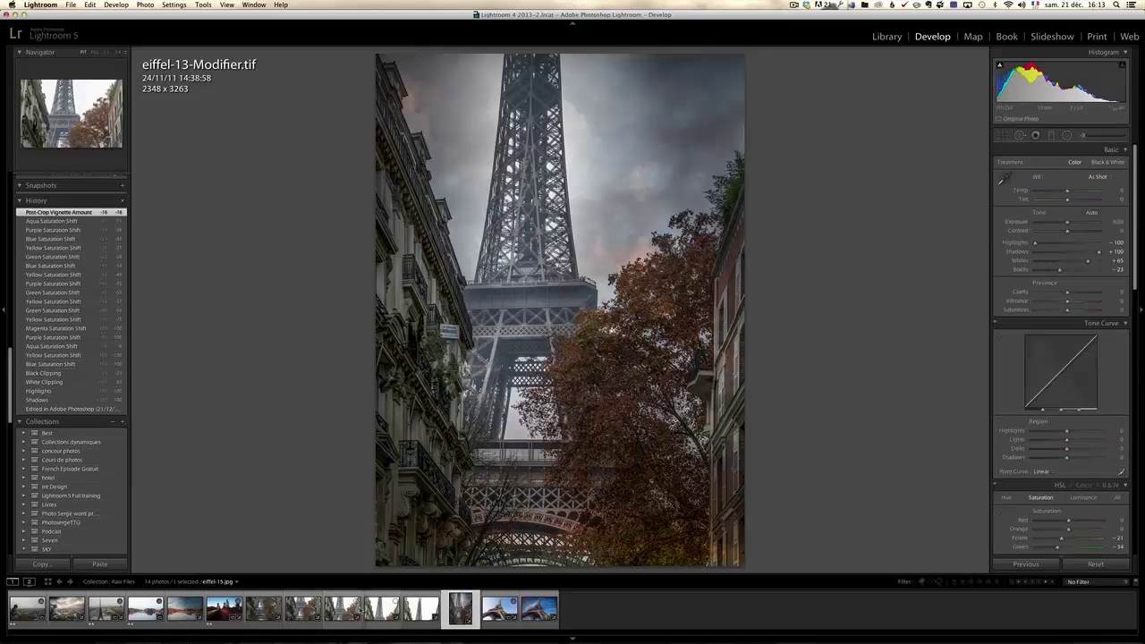
pyautogui.click(377, 614)
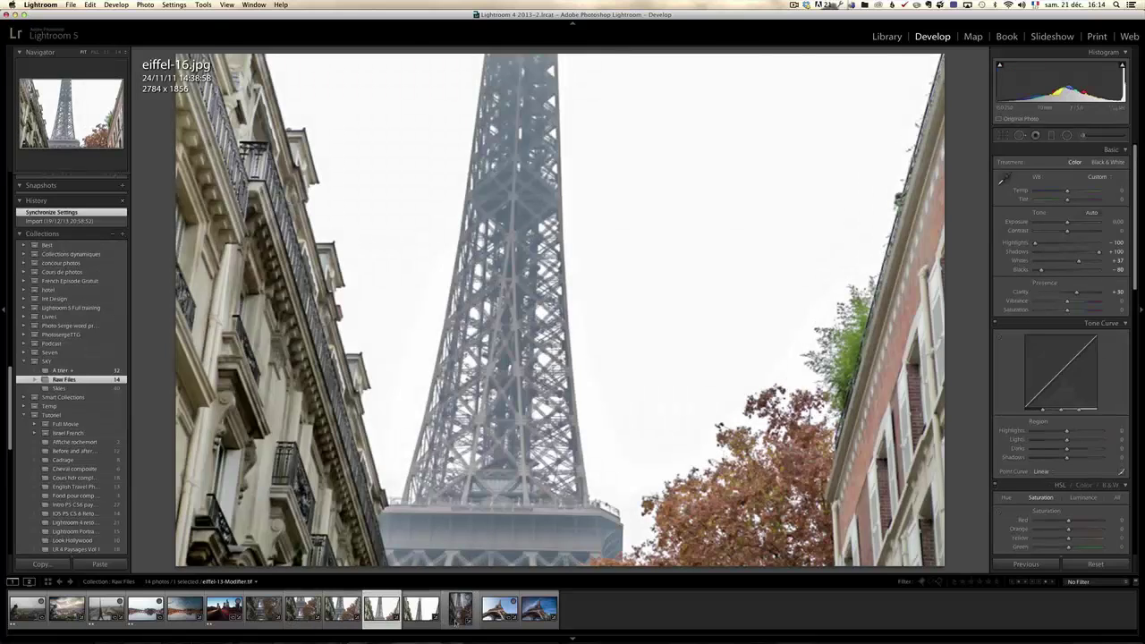
pyautogui.click(460, 608)
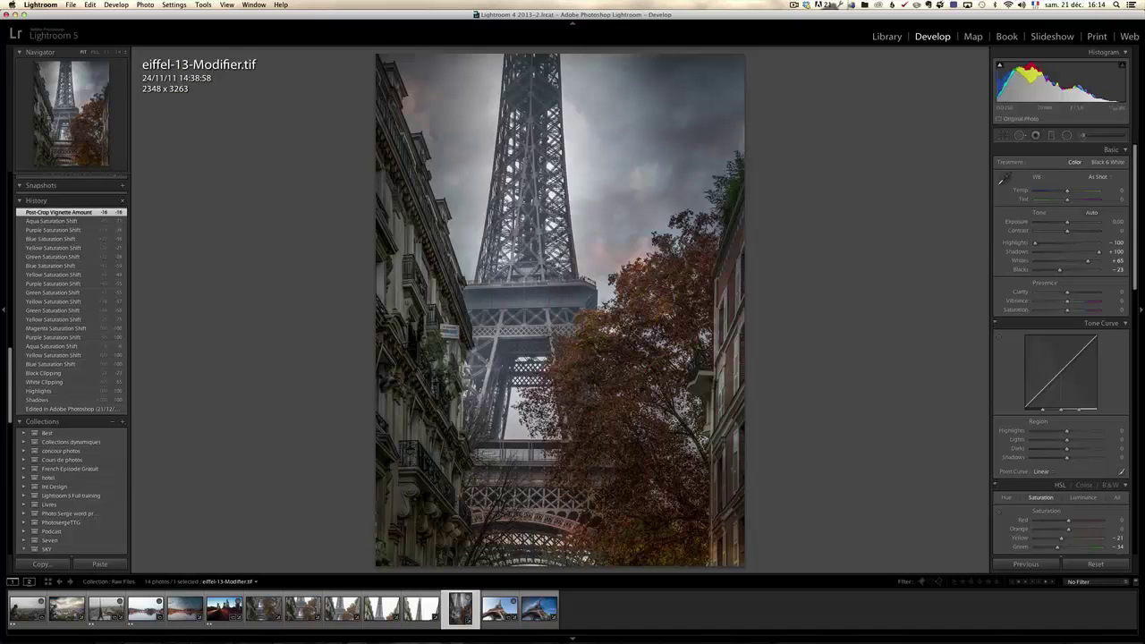